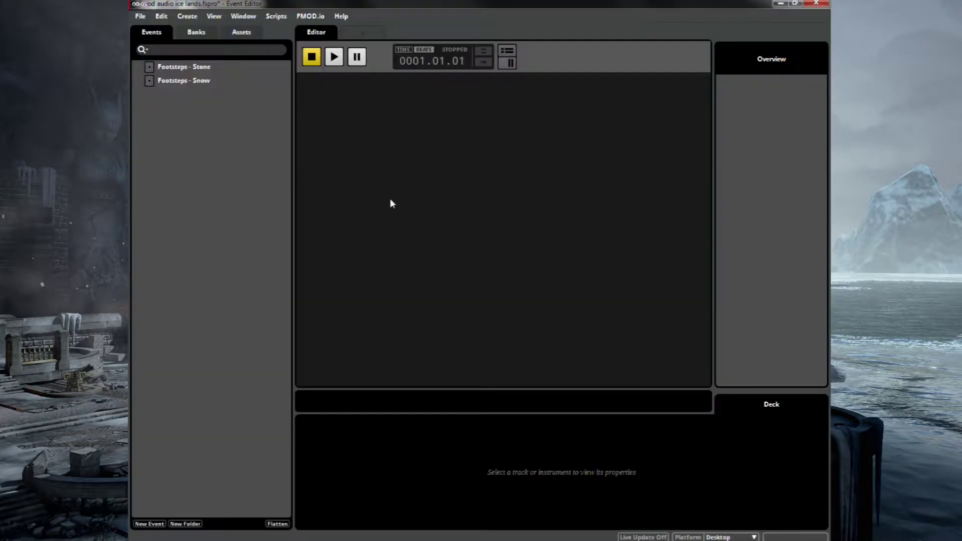
Create a new event folder named Character.
{"action": "right_click", "coordinate": [221, 231]}
{"action": "left_click", "coordinate": [249, 285]}
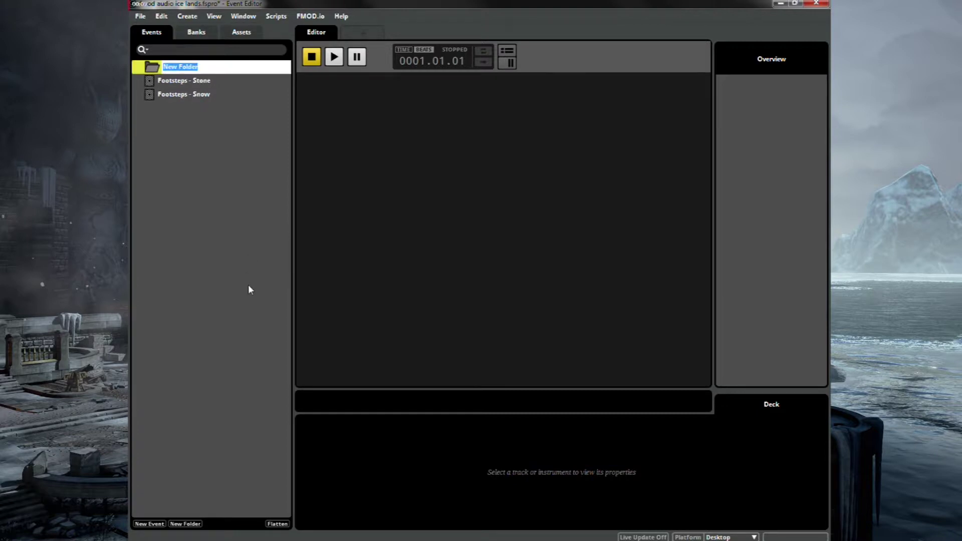
{"action": "type", "text": "Character"}
{"action": "key", "text": "Return"}
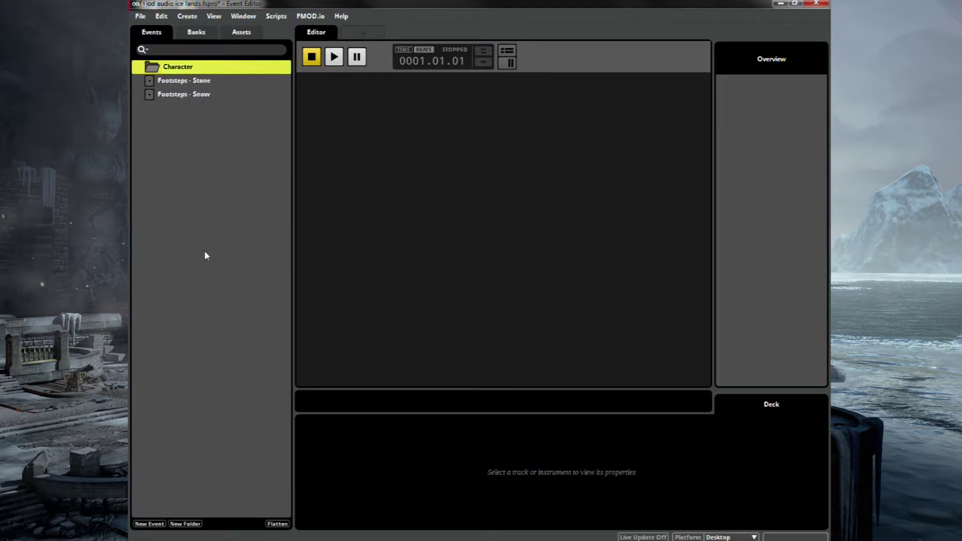
Move the Footsteps - Stone and Footsteps - Snow events into the Character folder.
{"action": "left_click", "coordinate": [204, 251]}
{"action": "left_click", "coordinate": [169, 80], "text": "shift"}
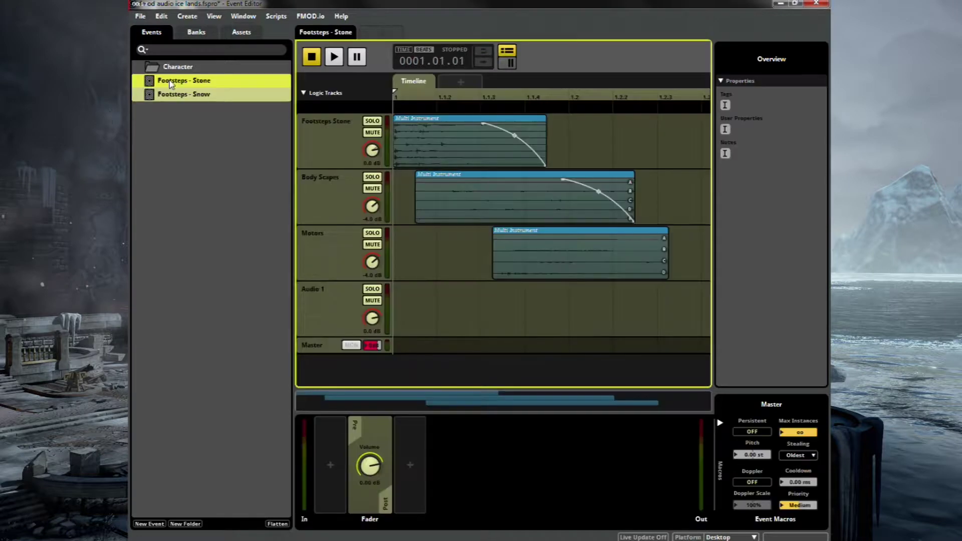
{"action": "left_click_drag", "start_coordinate": [183, 86], "coordinate": [184, 68]}
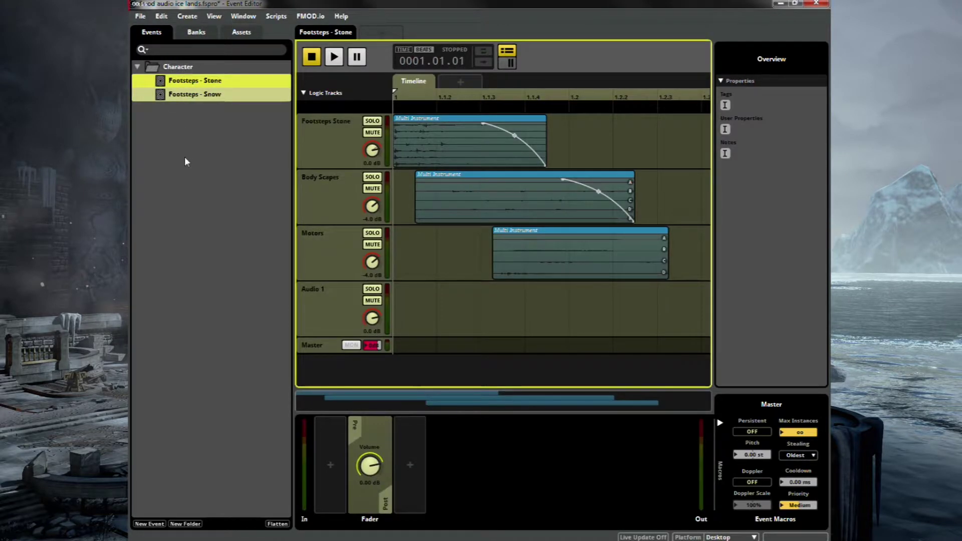
Create another top-level event folder named Ambience.
{"action": "right_click", "coordinate": [166, 151]}
{"action": "left_click", "coordinate": [204, 168]}
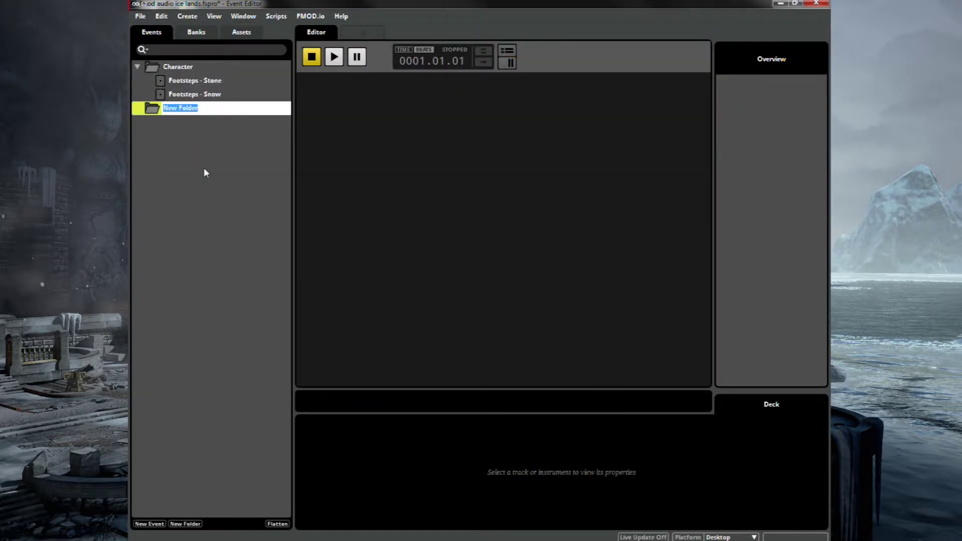
{"action": "type", "text": "Ambience"}
{"action": "left_click", "coordinate": [209, 155]}
{"action": "left_click", "coordinate": [184, 110]}
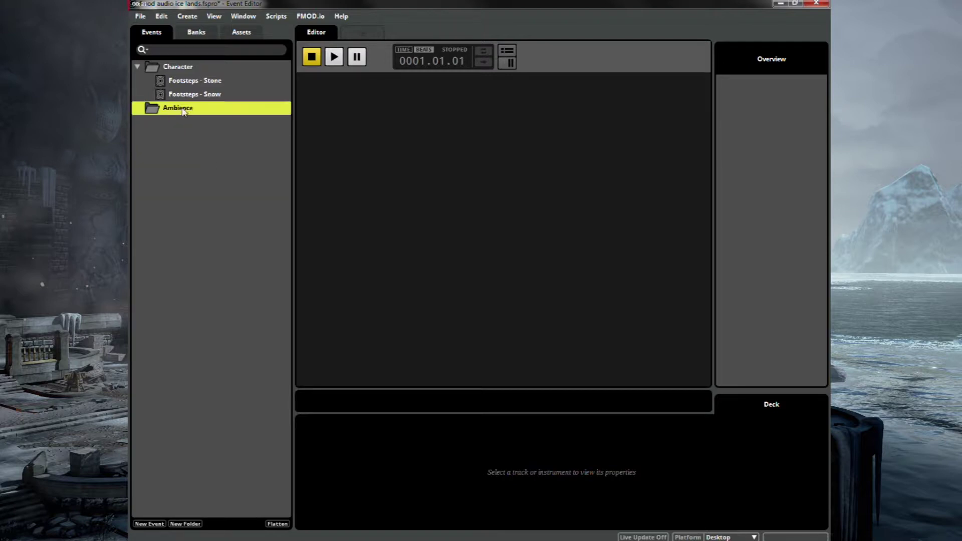
Create a new event named Ambience and move it into the Ambience folder.
{"action": "right_click", "coordinate": [165, 178]}
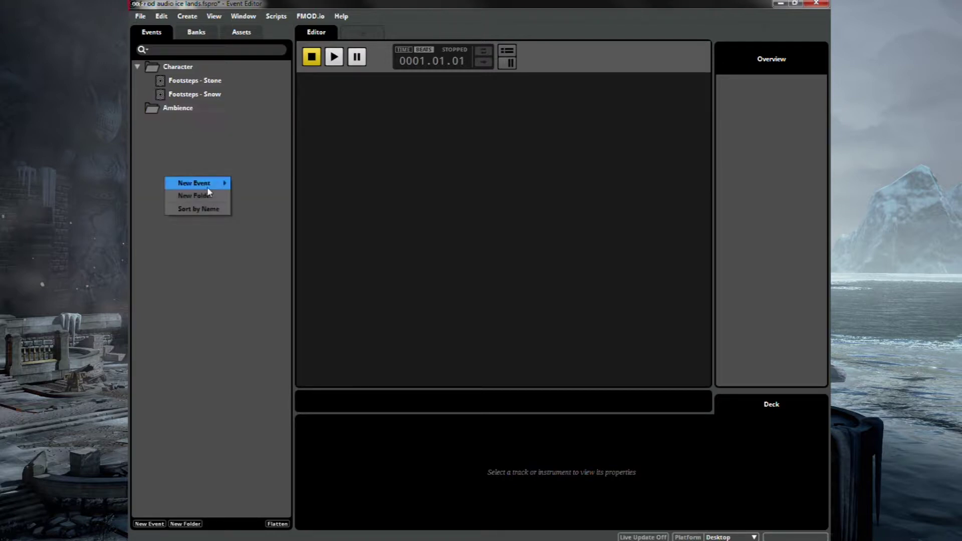
{"action": "mouse_move", "coordinate": [208, 182]}
{"action": "left_click", "coordinate": [258, 196]}
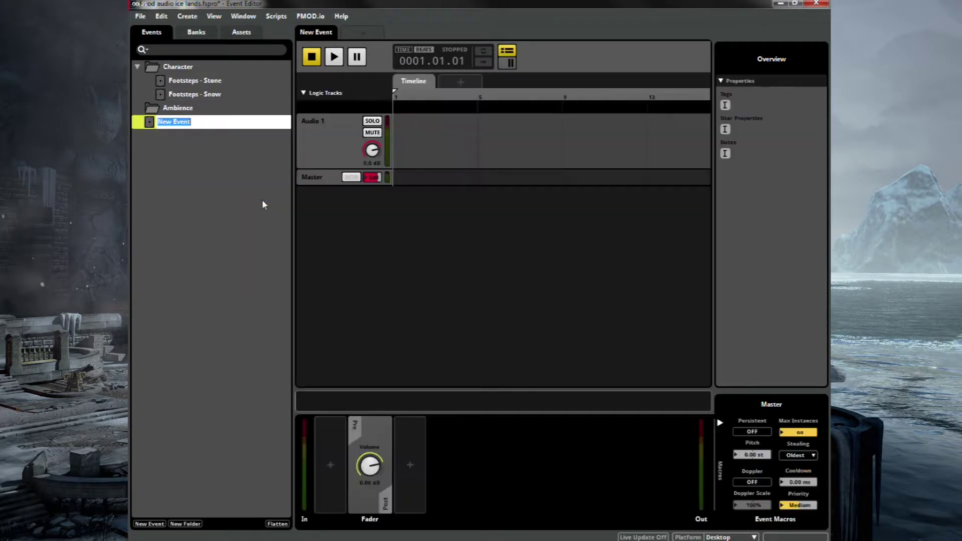
{"action": "type", "text": "Ambience"}
{"action": "left_click", "coordinate": [189, 145]}
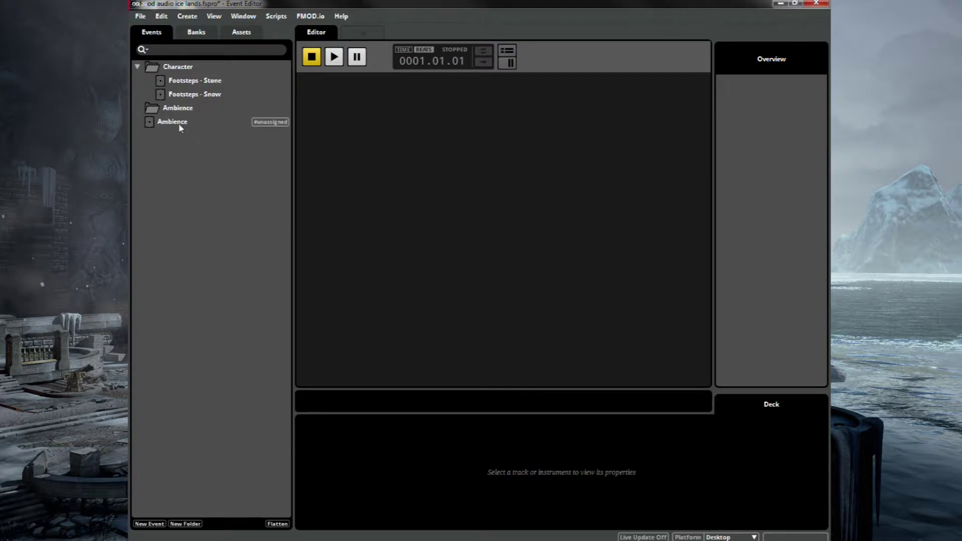
{"action": "left_click_drag", "start_coordinate": [178, 123], "coordinate": [178, 108]}
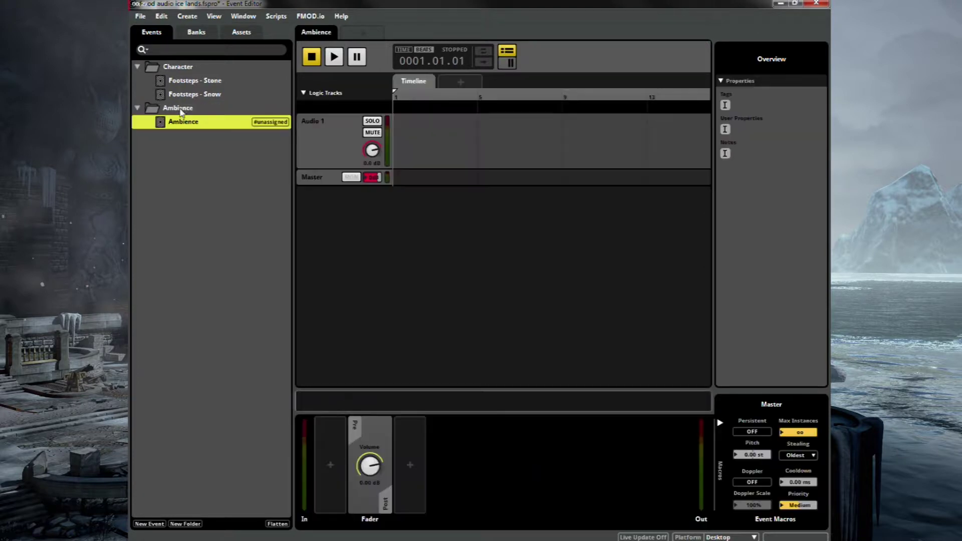
Assign the Ambience event to a bank.
{"action": "right_click", "coordinate": [214, 124]}
{"action": "mouse_move", "coordinate": [294, 179]}
{"action": "left_click", "coordinate": [335, 181]}
{"action": "left_click", "coordinate": [453, 243]}
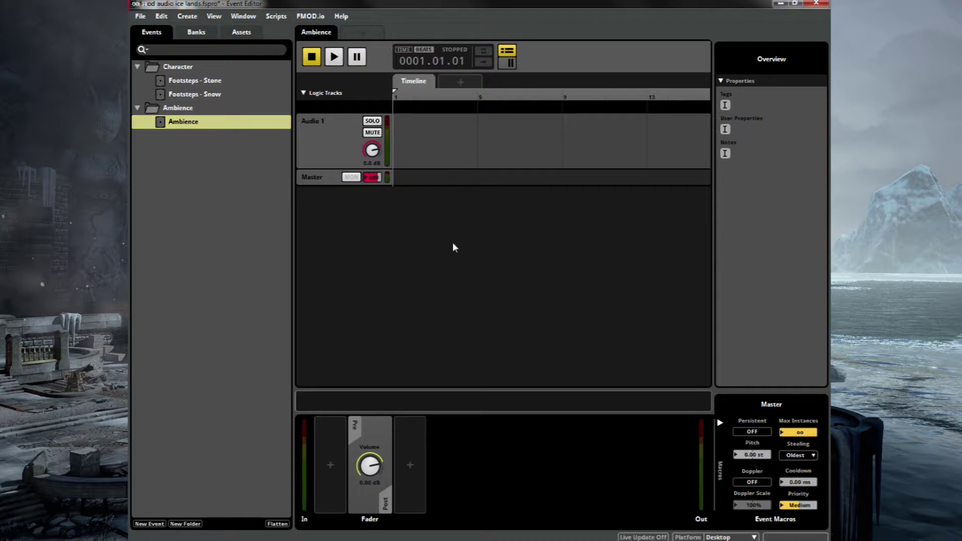
Place Wind Base (Loop).wav from the Ambience assets on the event's audio track, starting at the beginning of the timeline.
{"action": "key", "text": "ctrl+3"}
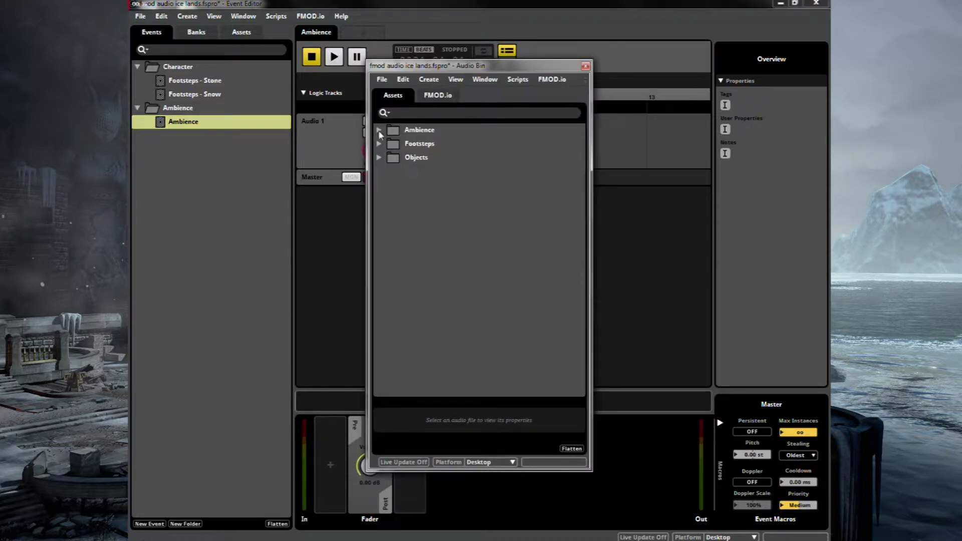
{"action": "left_click", "coordinate": [379, 130]}
{"action": "left_click", "coordinate": [448, 254]}
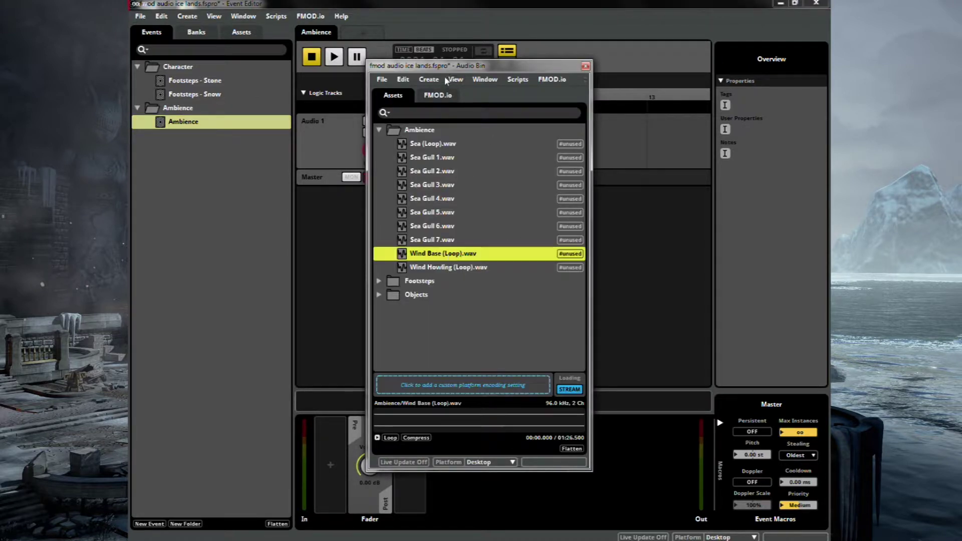
{"action": "left_click_drag", "start_coordinate": [446, 66], "coordinate": [628, 54]}
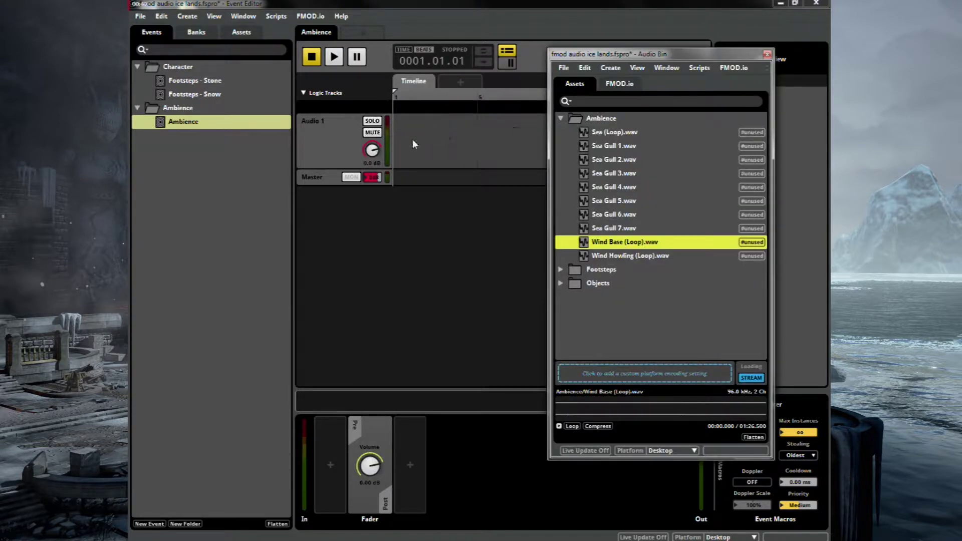
{"action": "left_click_drag", "start_coordinate": [413, 145], "coordinate": [414, 145]}
{"action": "left_click", "coordinate": [767, 54]}
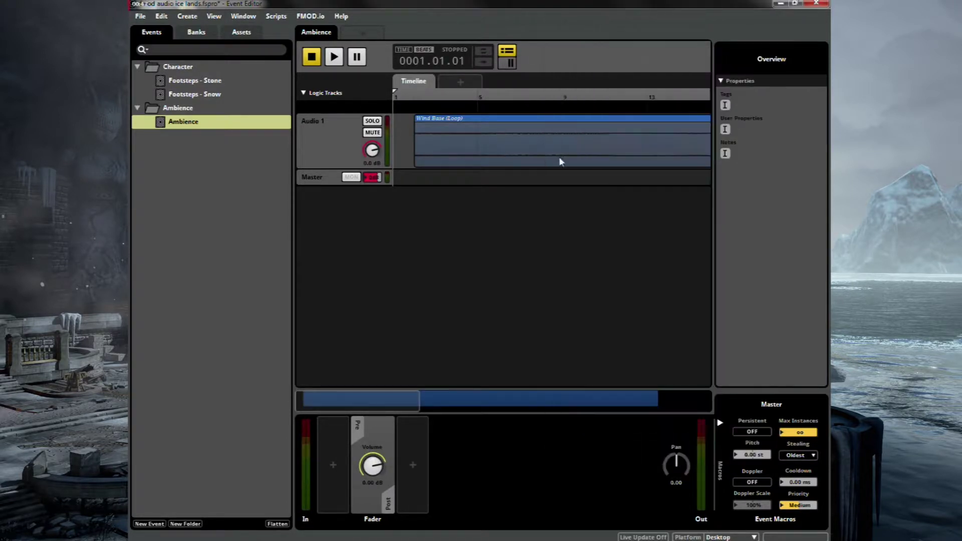
{"action": "left_click_drag", "start_coordinate": [493, 164], "coordinate": [472, 164]}
Rename the Audio 1 track as Wind Base.
{"action": "double_click", "coordinate": [332, 121]}
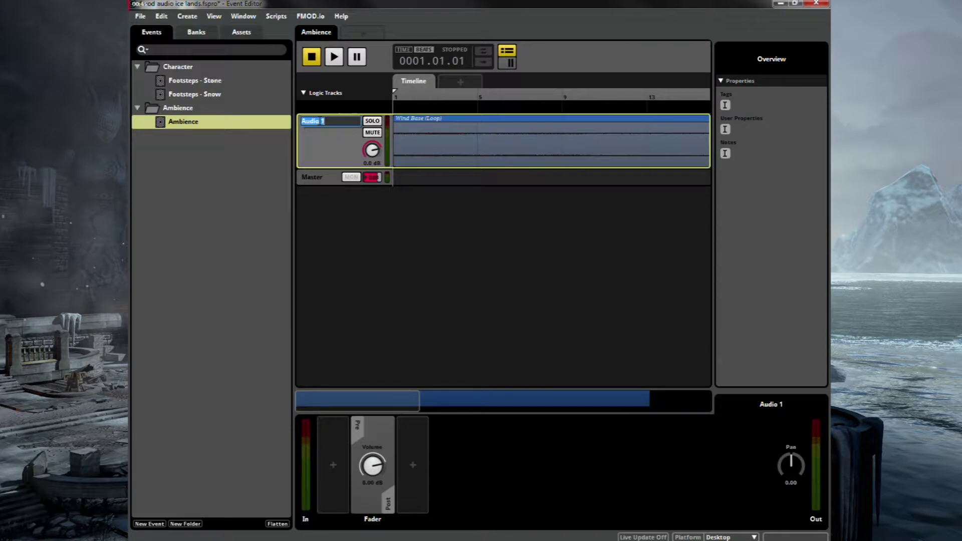
{"action": "type", "text": "WEind B"}
{"action": "key", "text": "Delete"}
{"action": "key", "text": "Return"}
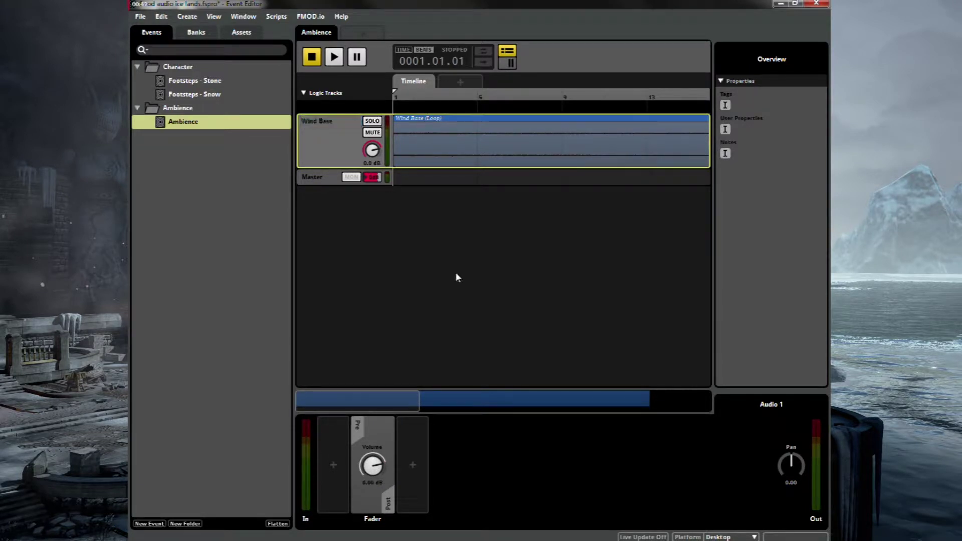
{"action": "left_click", "coordinate": [307, 178]}
Add a loop region spanning the whole Wind Base (Loop) instrument.
{"action": "scroll", "coordinate": [511, 272], "scroll_direction": "down", "scroll_amount": 2}
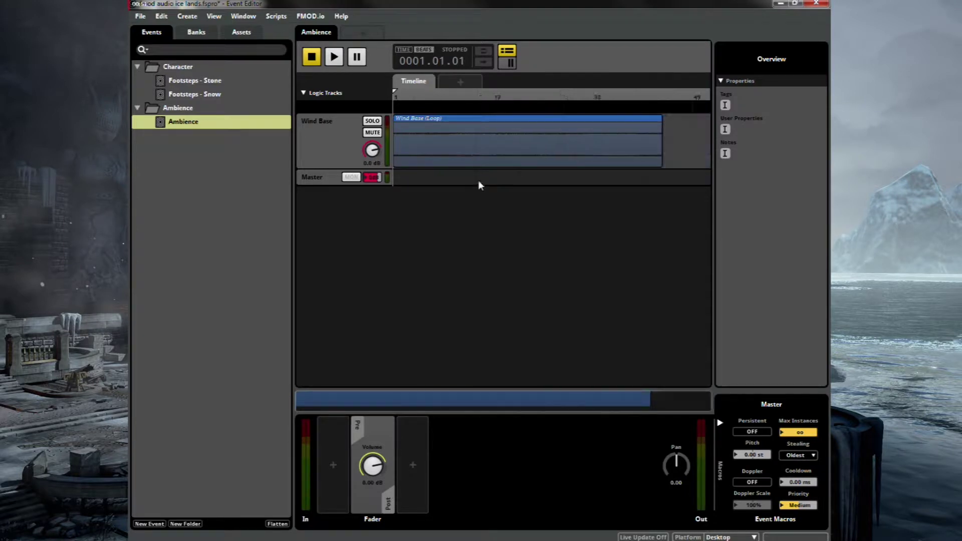
{"action": "left_click", "coordinate": [469, 153]}
{"action": "right_click", "coordinate": [471, 152]}
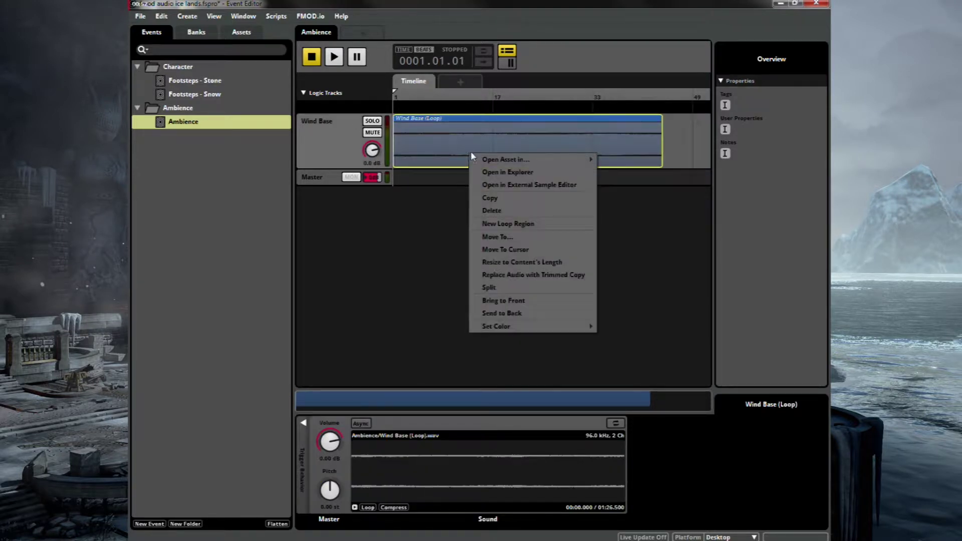
{"action": "left_click", "coordinate": [519, 224]}
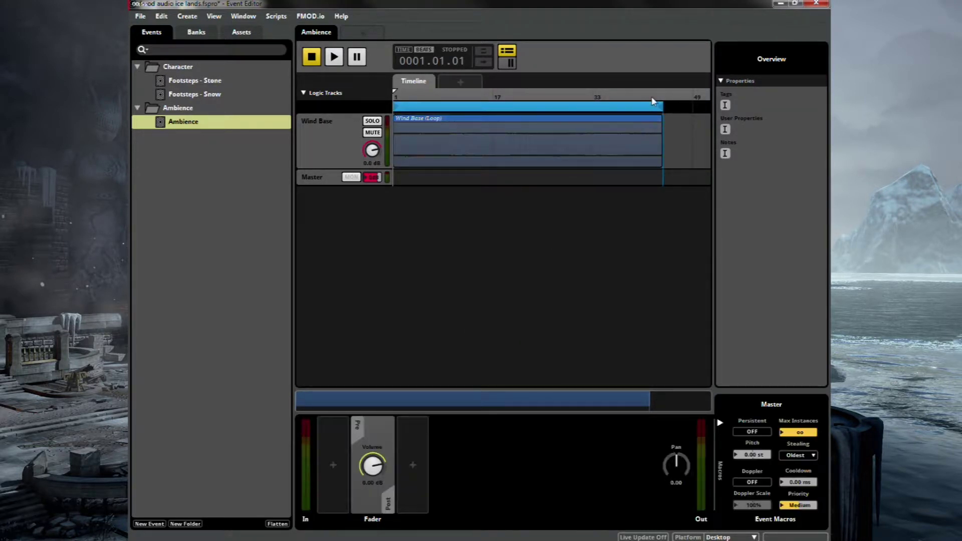
Play the event from just before the end of the loop region to check how the wind sound loops.
{"action": "left_click", "coordinate": [652, 96]}
{"action": "key", "text": "space"}
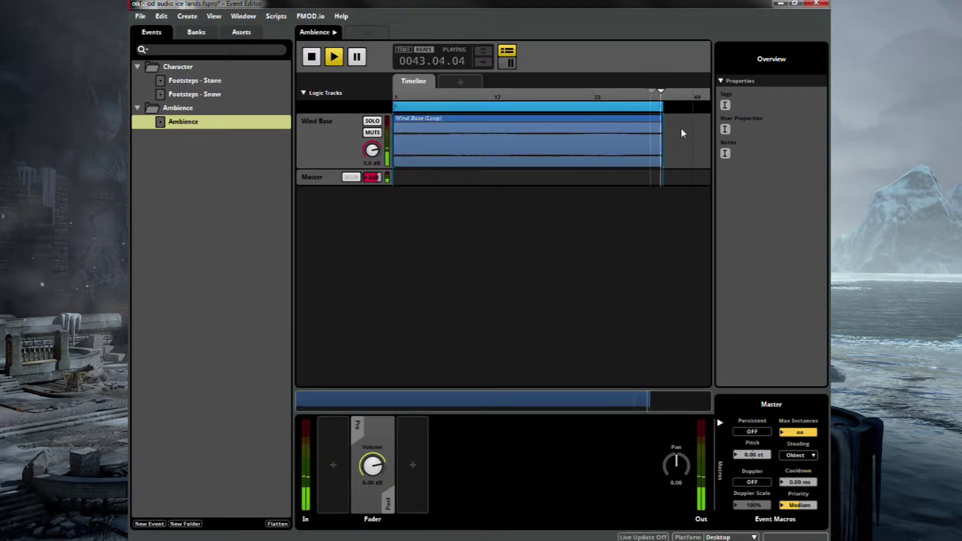
{"action": "key", "text": "space"}
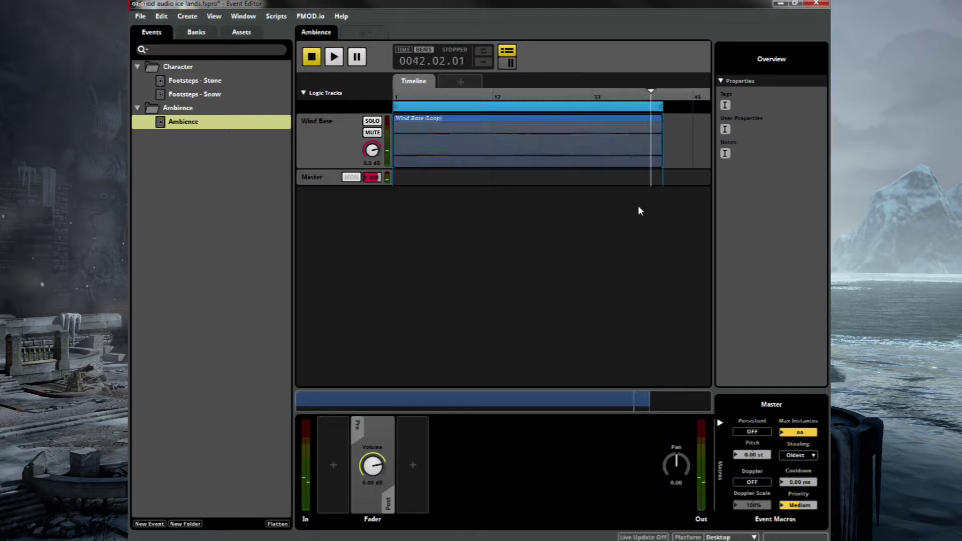
{"action": "scroll", "coordinate": [645, 198], "scroll_direction": "up", "scroll_amount": 4}
{"action": "scroll", "coordinate": [627, 214], "scroll_direction": "down", "scroll_amount": 4}
{"action": "left_click", "coordinate": [459, 134]}
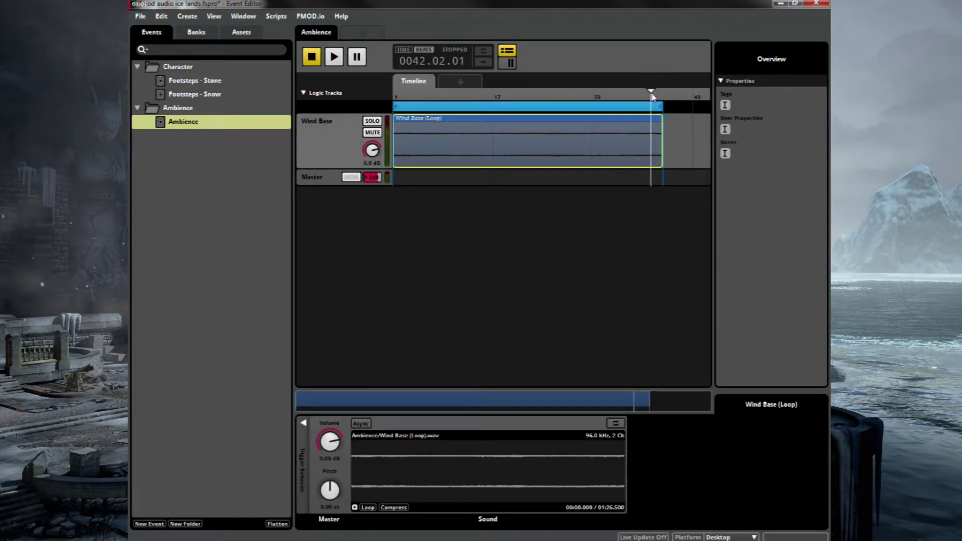
{"action": "left_click_drag", "start_coordinate": [653, 97], "coordinate": [662, 100]}
{"action": "key", "text": "space"}
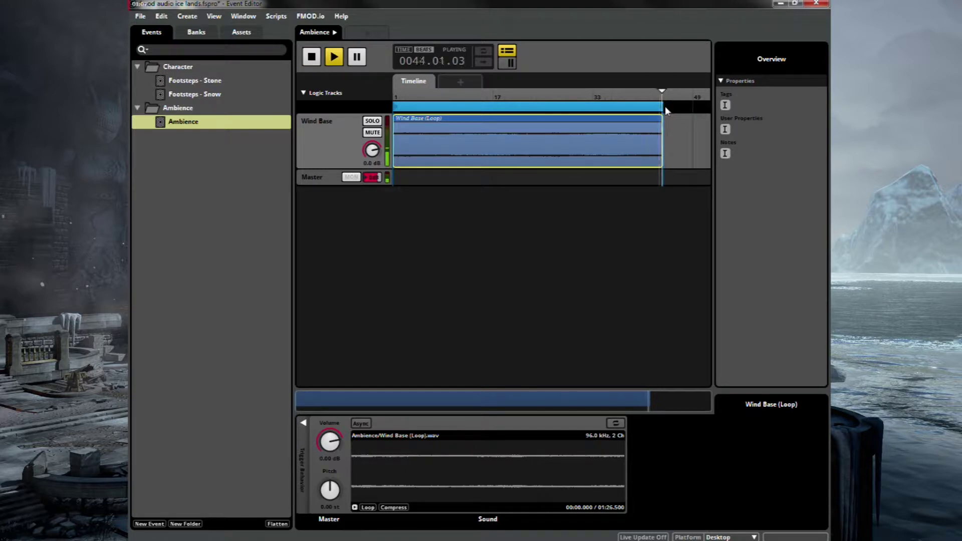
{"action": "key", "text": "space"}
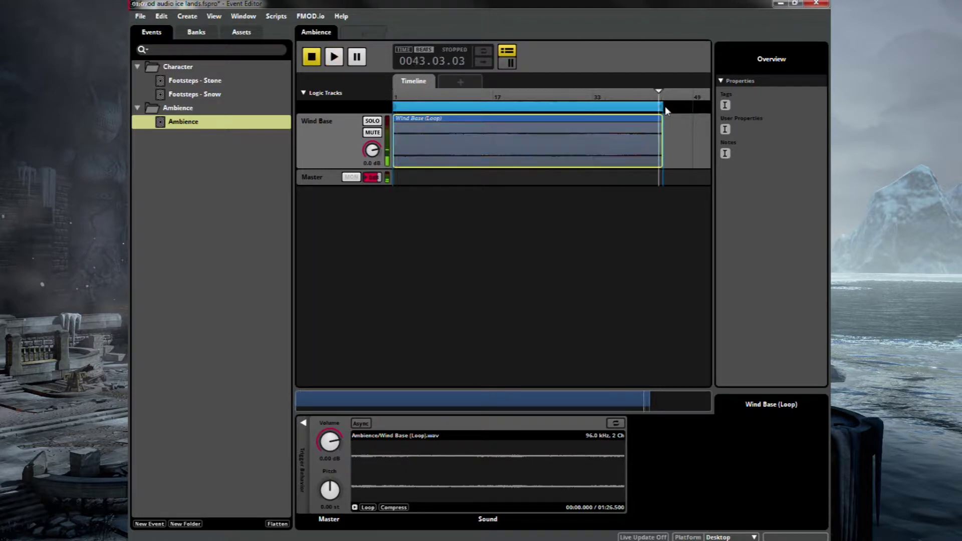
{"action": "left_click", "coordinate": [635, 268]}
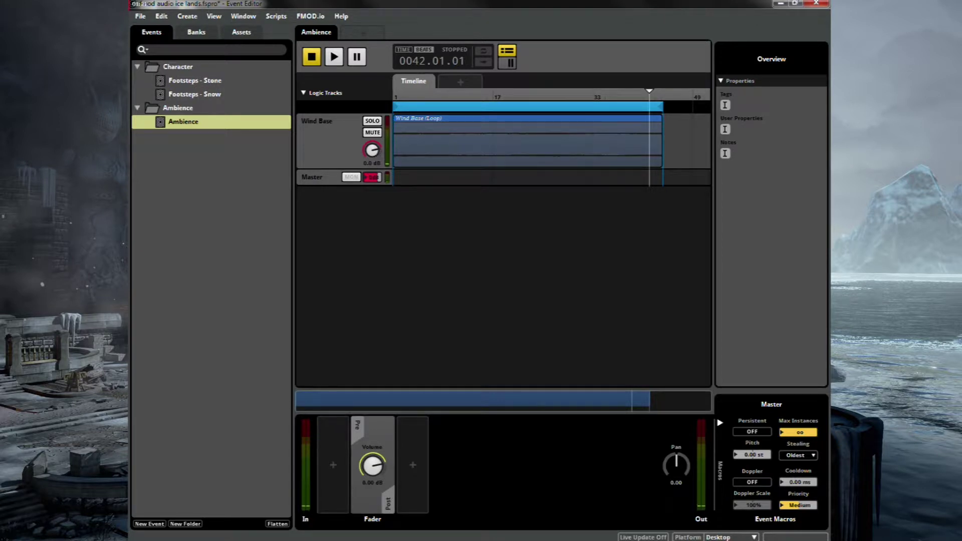
Add a second audio track below Wind Base and name it Howling.
{"action": "left_click", "coordinate": [314, 153]}
{"action": "right_click", "coordinate": [314, 154]}
{"action": "left_click", "coordinate": [344, 162]}
{"action": "double_click", "coordinate": [312, 177]}
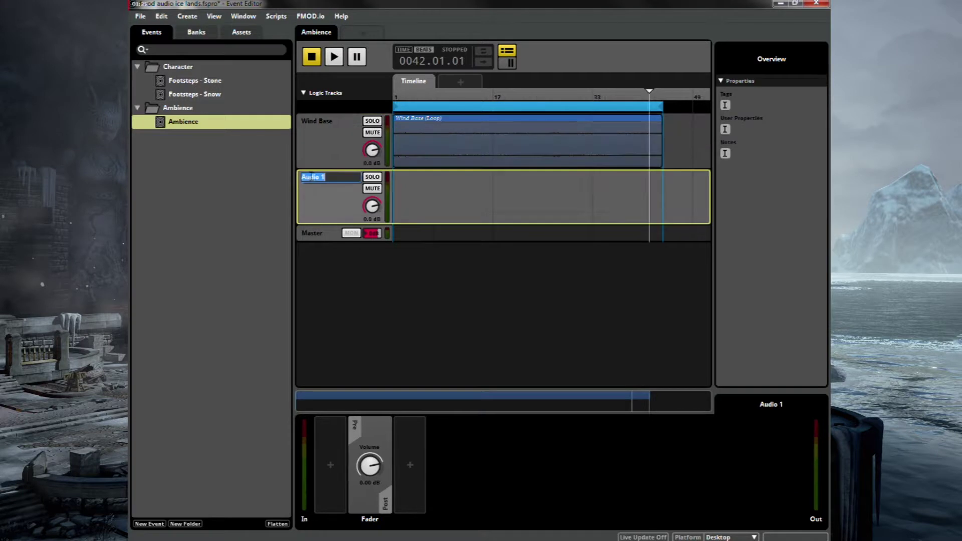
{"action": "type", "text": "Howling"}
{"action": "left_click", "coordinate": [466, 196]}
Add a scatterer instrument to the Howling track, spanning from the timeline start to the end of the loop region.
{"action": "right_click", "coordinate": [422, 200]}
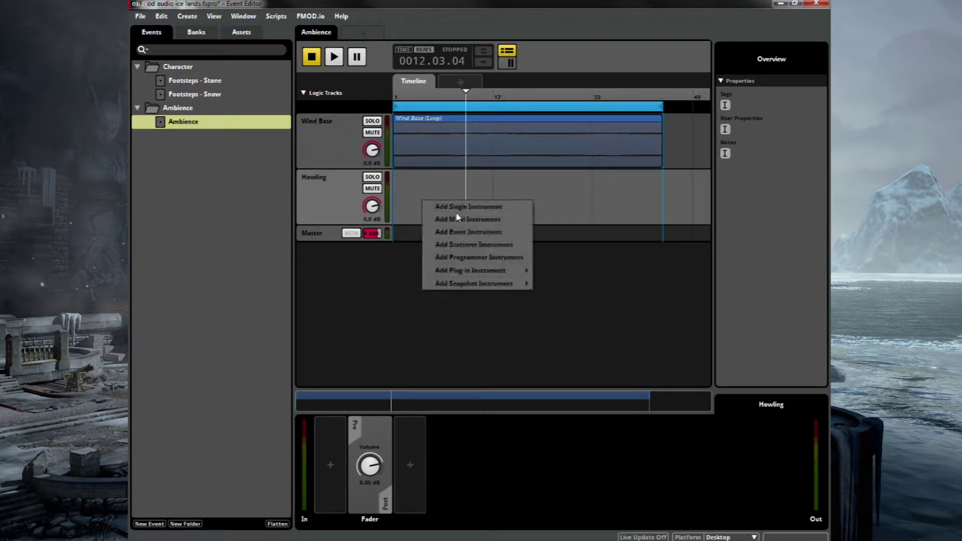
{"action": "left_click", "coordinate": [471, 245]}
{"action": "left_click_drag", "start_coordinate": [488, 174], "coordinate": [429, 205]}
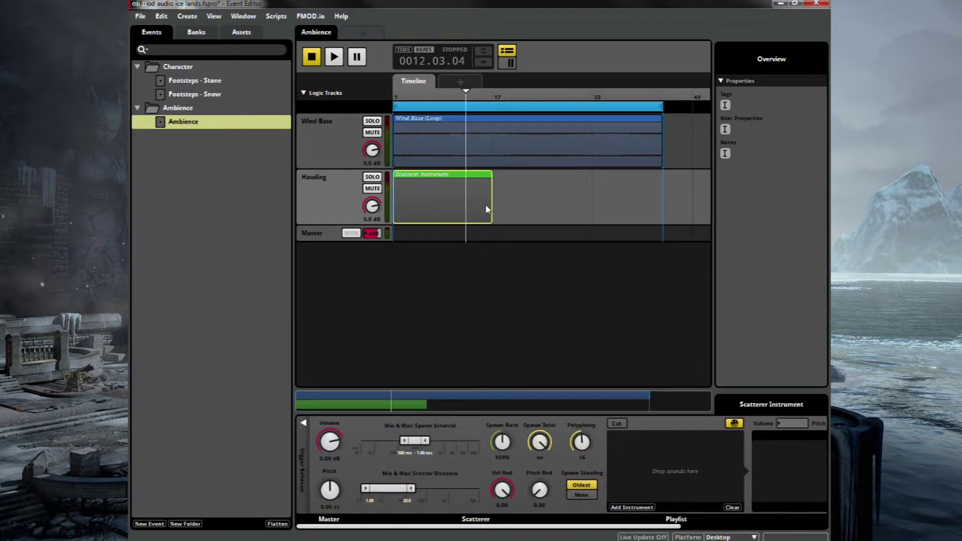
{"action": "left_click_drag", "start_coordinate": [487, 210], "coordinate": [660, 208]}
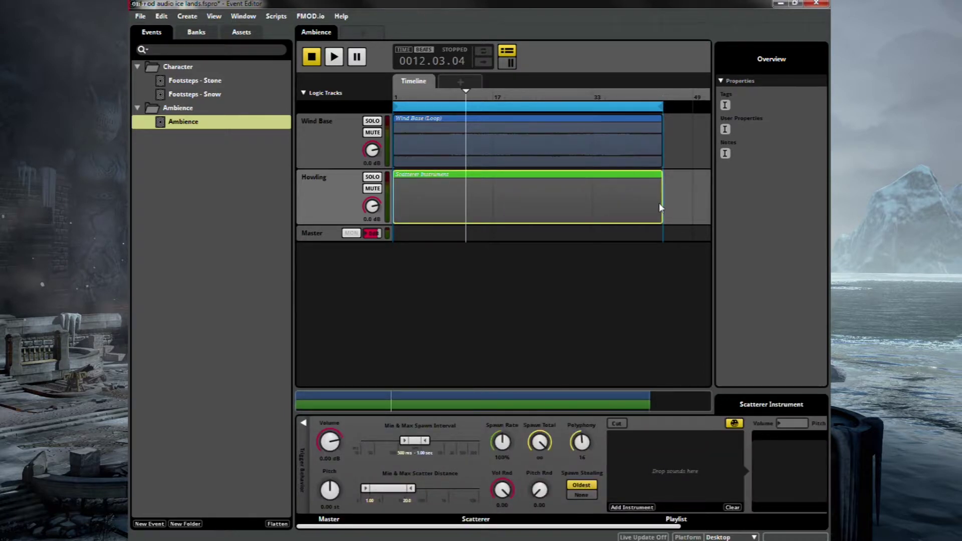
Add an event instrument to the scatterer's playlist and open its nested event for editing.
{"action": "right_click", "coordinate": [649, 460]}
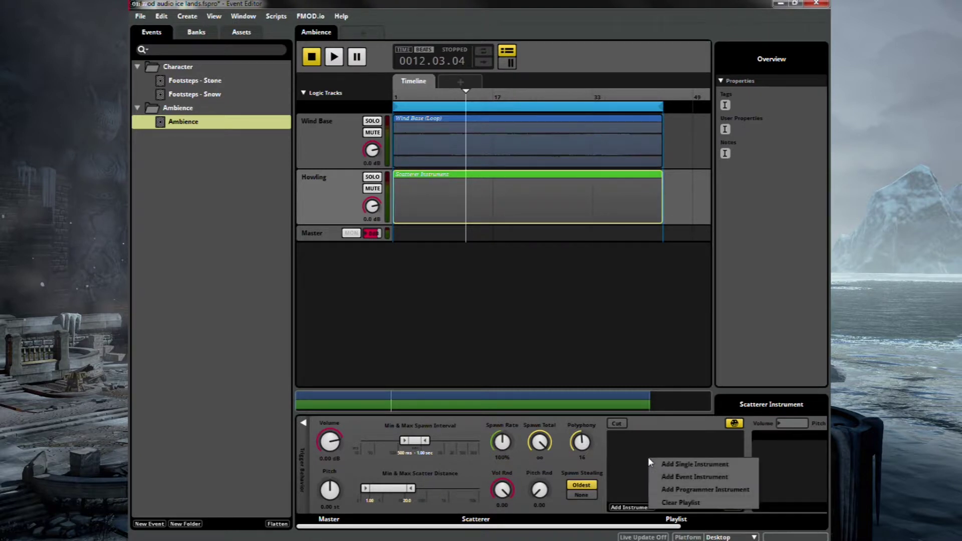
{"action": "left_click", "coordinate": [689, 480]}
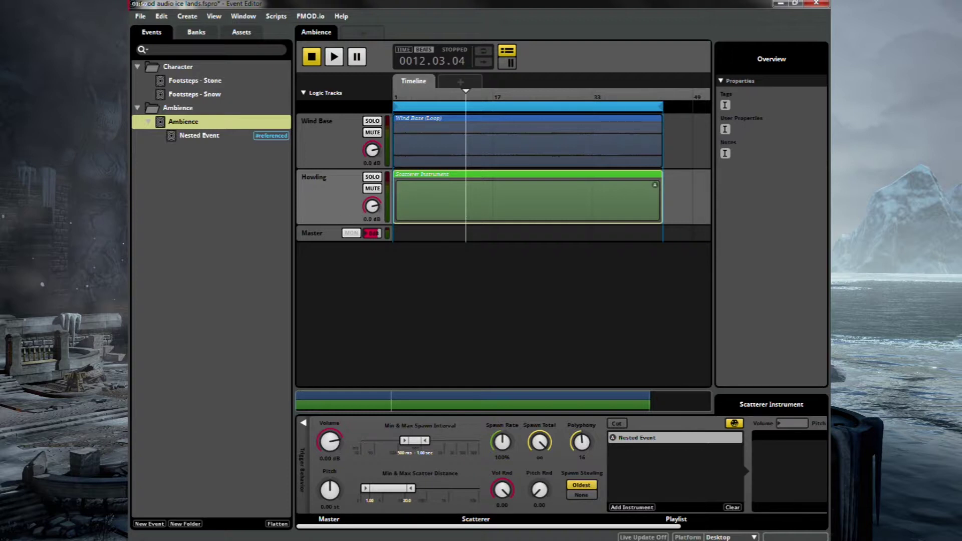
{"action": "double_click", "coordinate": [635, 439]}
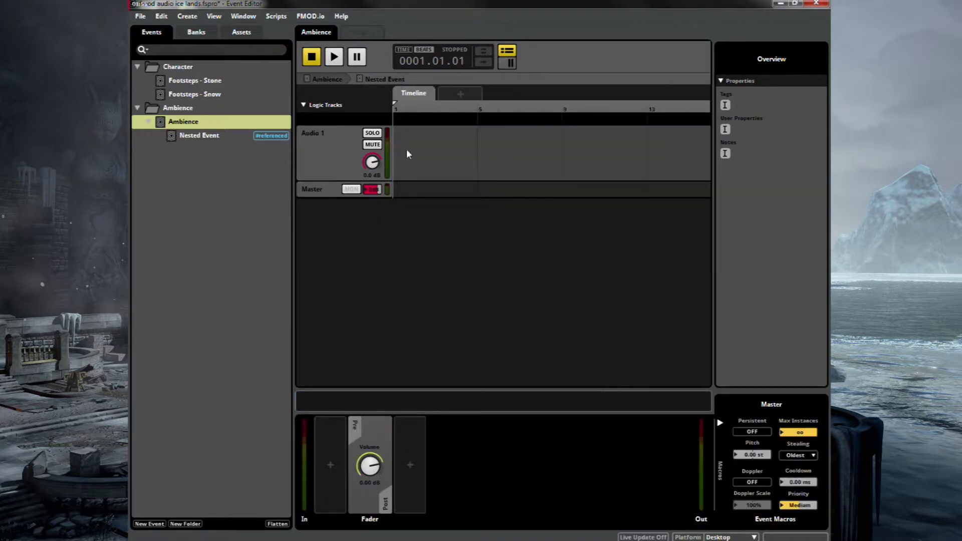
Add Wind Howling (Loop).wav from the audio bin to the nested event's Audio 1 track, starting at the timeline's beginning.
{"action": "key", "text": "ctrl+6"}
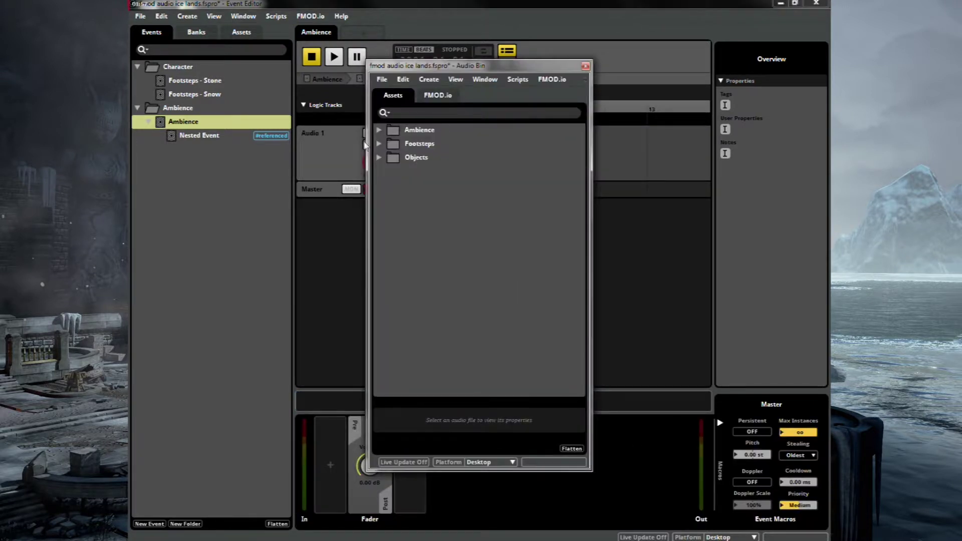
{"action": "left_click_drag", "start_coordinate": [399, 68], "coordinate": [652, 64]}
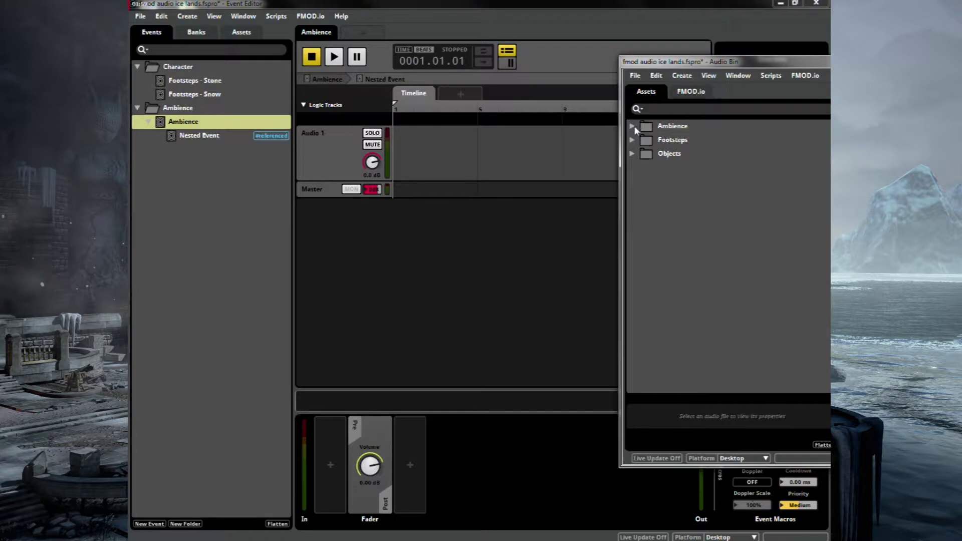
{"action": "left_click", "coordinate": [633, 126]}
{"action": "left_click", "coordinate": [709, 263]}
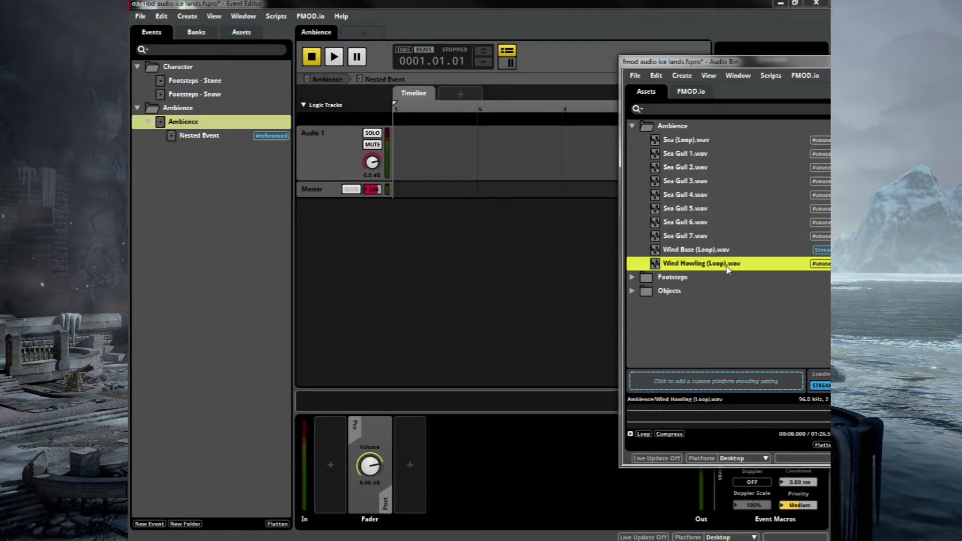
{"action": "left_click_drag", "start_coordinate": [727, 267], "coordinate": [439, 150]}
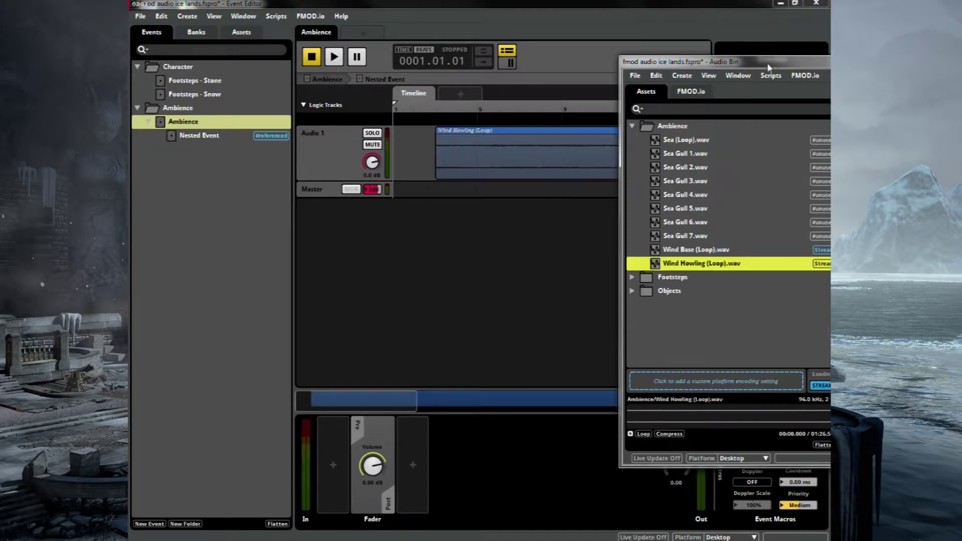
{"action": "left_click_drag", "start_coordinate": [768, 64], "coordinate": [397, 164]}
{"action": "left_click", "coordinate": [467, 165]}
{"action": "left_click_drag", "start_coordinate": [530, 163], "coordinate": [478, 166]}
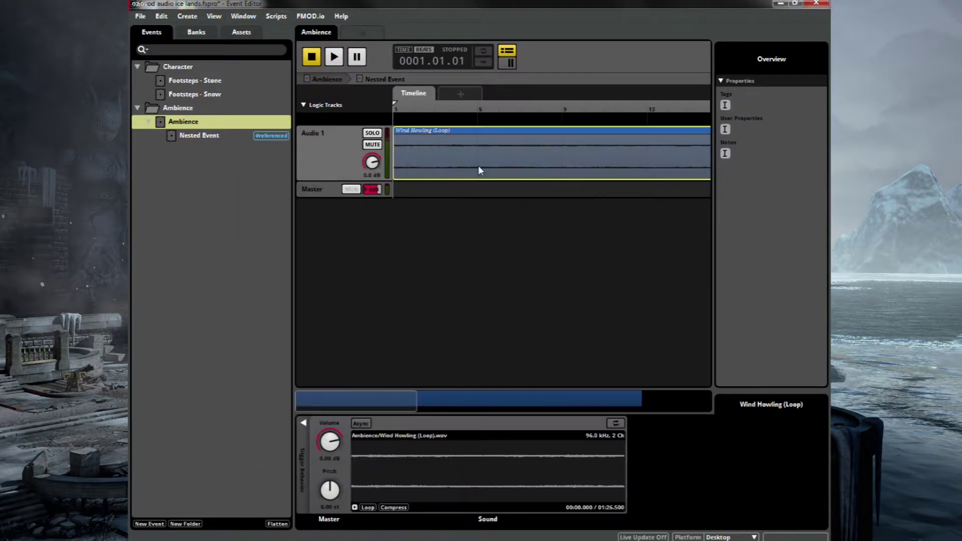
Automate the Audio 1 track's volume with a fade-in from silence to 0 dB at about bar 4.
{"action": "right_click", "coordinate": [373, 169]}
{"action": "left_click", "coordinate": [401, 174]}
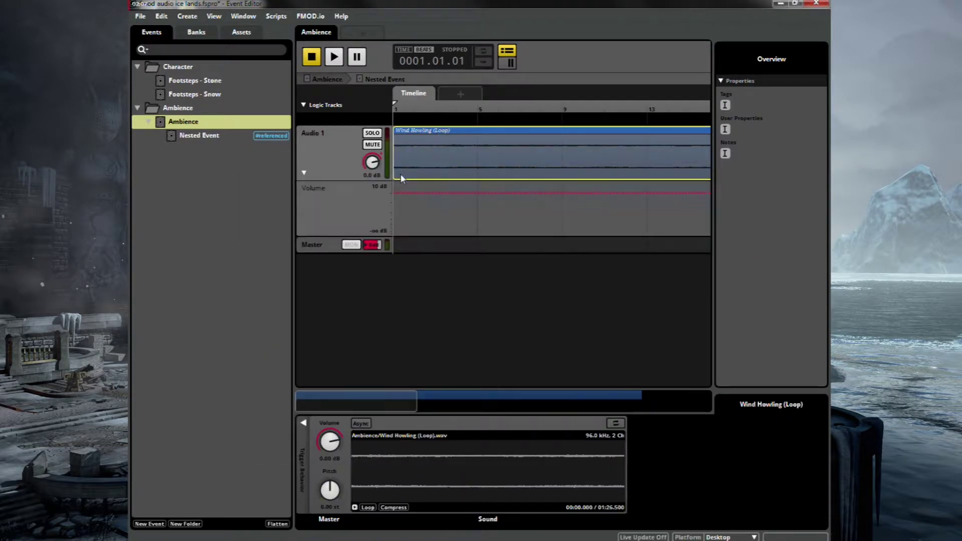
{"action": "left_click", "coordinate": [424, 193]}
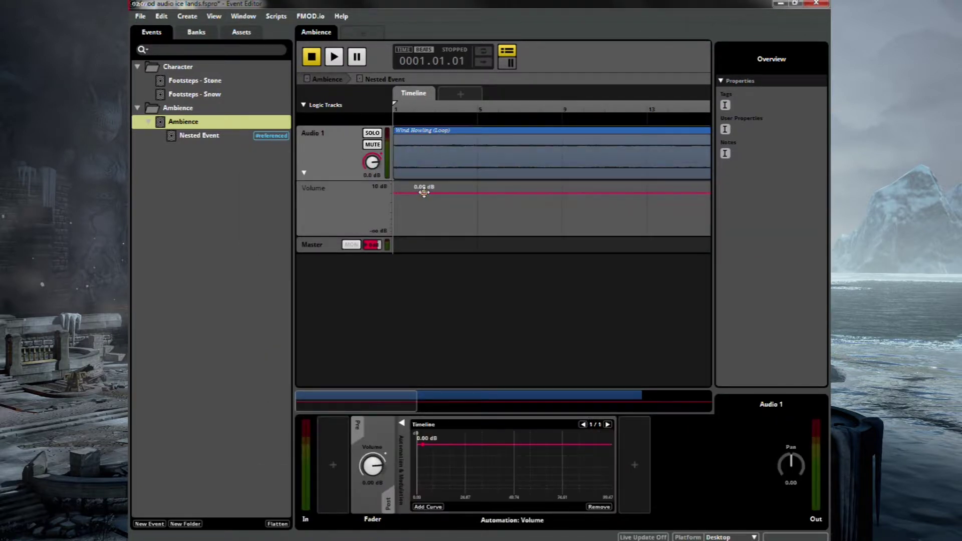
{"action": "left_click", "coordinate": [458, 193]}
{"action": "left_click_drag", "start_coordinate": [405, 194], "coordinate": [394, 233]}
{"action": "scroll", "coordinate": [516, 275], "scroll_direction": "down", "scroll_amount": 5}
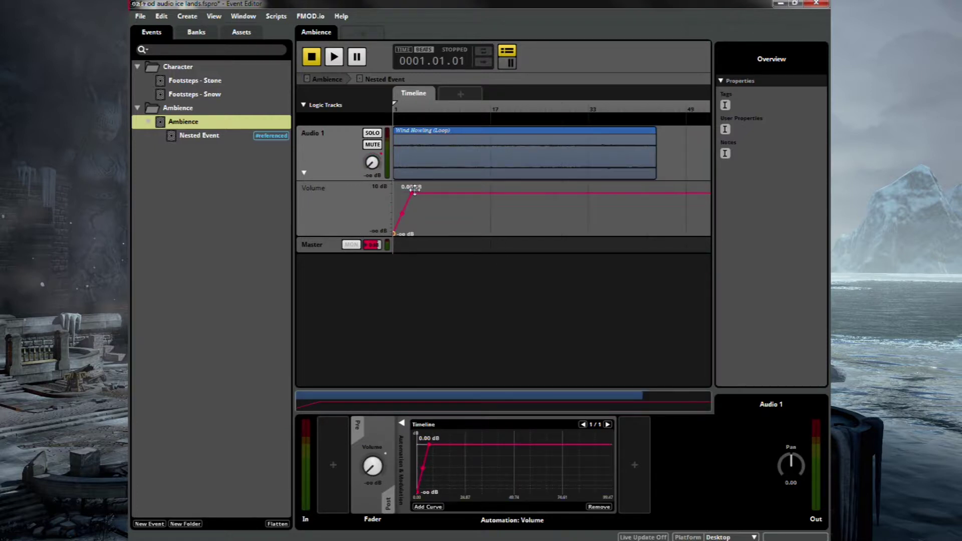
Add a volume fade-out on Audio 1 from 0 dB at about bar 9 to silence at about bar 13.
{"action": "left_click", "coordinate": [445, 193]}
{"action": "left_click_drag", "start_coordinate": [473, 193], "coordinate": [480, 233]}
{"action": "left_click_drag", "start_coordinate": [445, 193], "coordinate": [459, 193]}
{"action": "left_click_drag", "start_coordinate": [482, 232], "coordinate": [470, 234]}
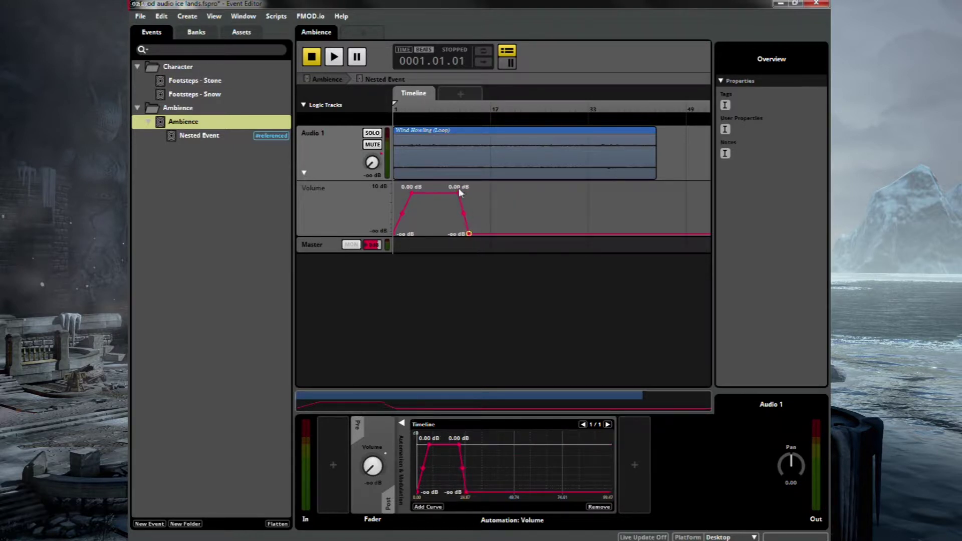
{"action": "left_click_drag", "start_coordinate": [458, 193], "coordinate": [445, 193]}
Play the nested event and start its fade-out earlier, at about bar 8, keeping its end at about bar 13.
{"action": "left_click", "coordinate": [471, 154]}
{"action": "key", "text": "space"}
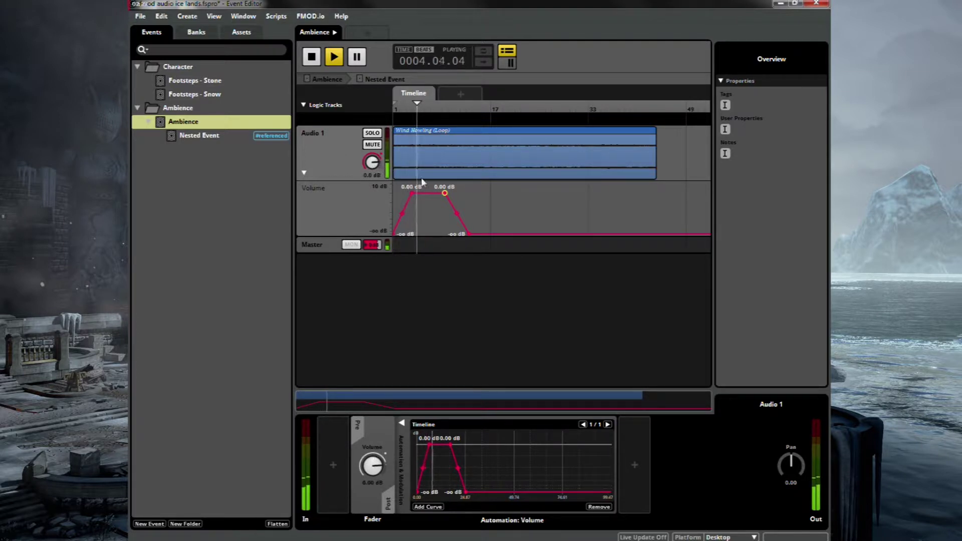
{"action": "left_click_drag", "start_coordinate": [445, 193], "coordinate": [436, 193]}
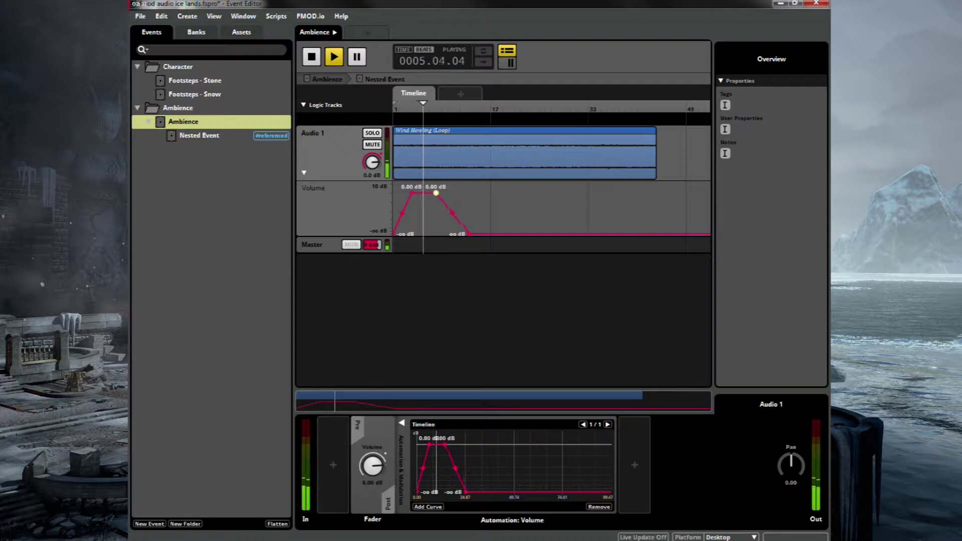
{"action": "left_click_drag", "start_coordinate": [469, 234], "coordinate": [460, 234]}
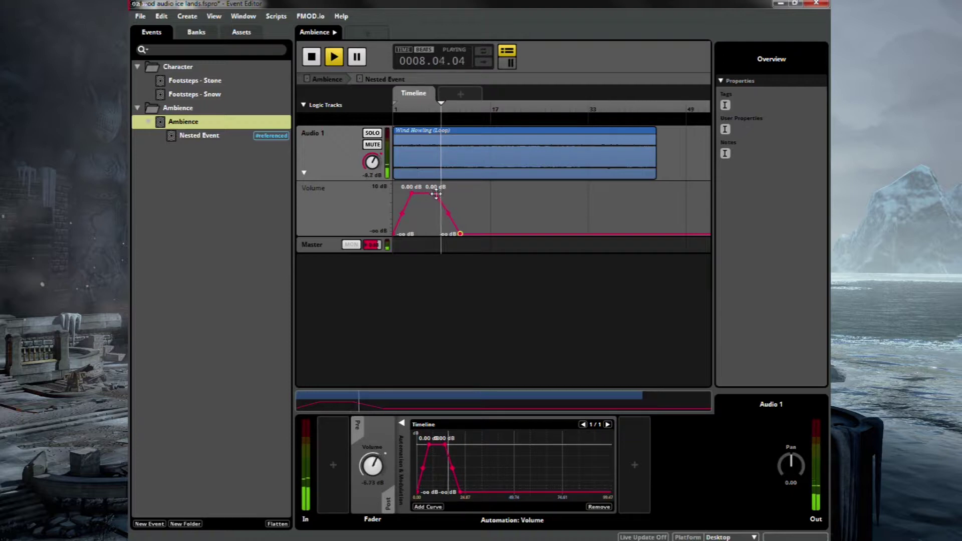
{"action": "left_click_drag", "start_coordinate": [460, 233], "coordinate": [469, 234]}
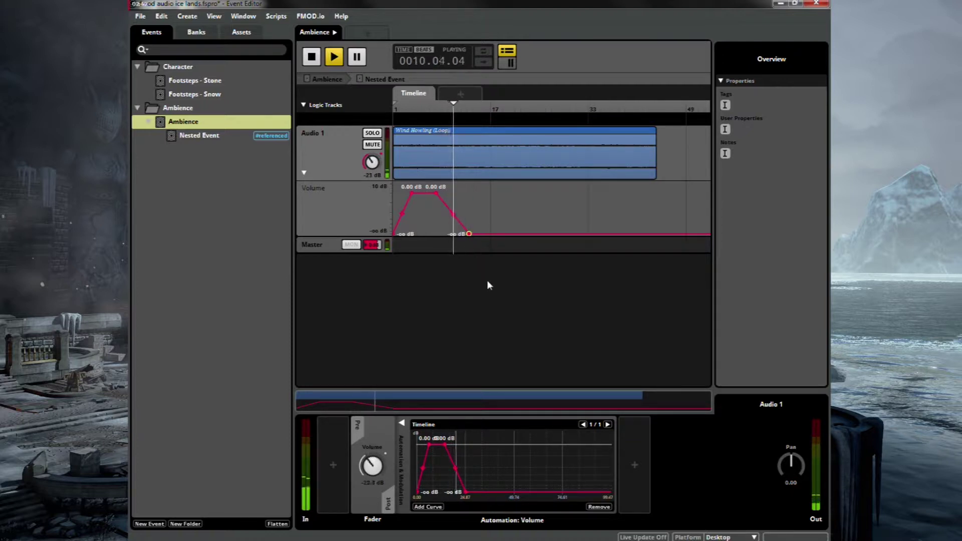
{"action": "key", "text": "space"}
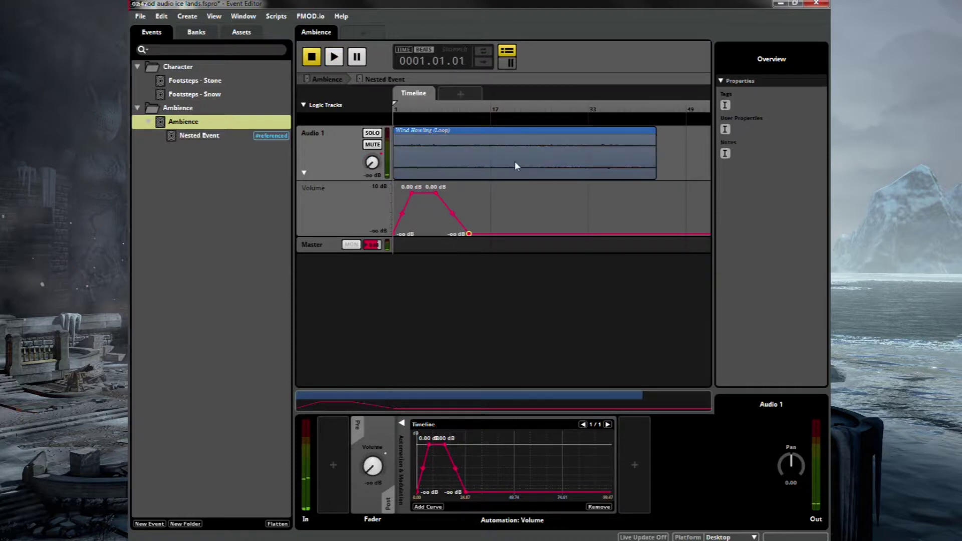
In the Ambience event, set the Howling scatterer's polyphony to 4, pitch randomisation to about 3 and volume randomisation to -5.50.
{"action": "left_click", "coordinate": [331, 81]}
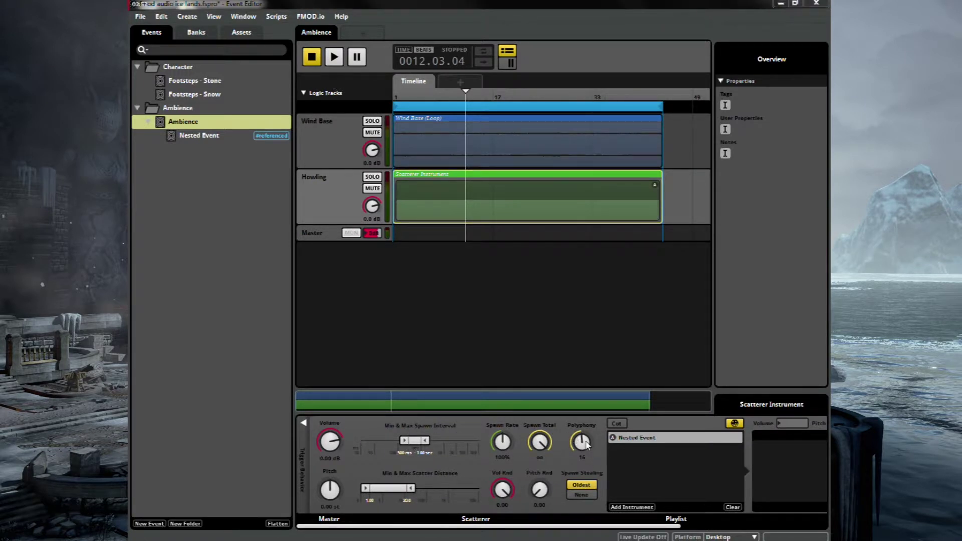
{"action": "left_click_drag", "start_coordinate": [586, 444], "coordinate": [587, 451]}
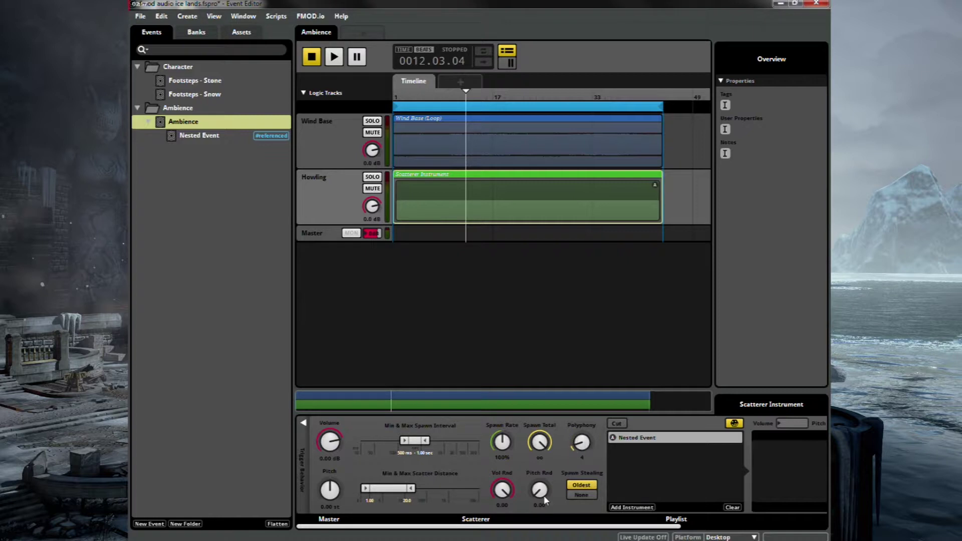
{"action": "left_click_drag", "start_coordinate": [543, 497], "coordinate": [543, 489]}
{"action": "left_click_drag", "start_coordinate": [491, 497], "coordinate": [492, 506]}
Set the Howling scatterer's maximum spawn interval to 20 seconds and raise its scatter distance limits, the maximum to about 1.20k.
{"action": "left_click_drag", "start_coordinate": [426, 440], "coordinate": [455, 441]}
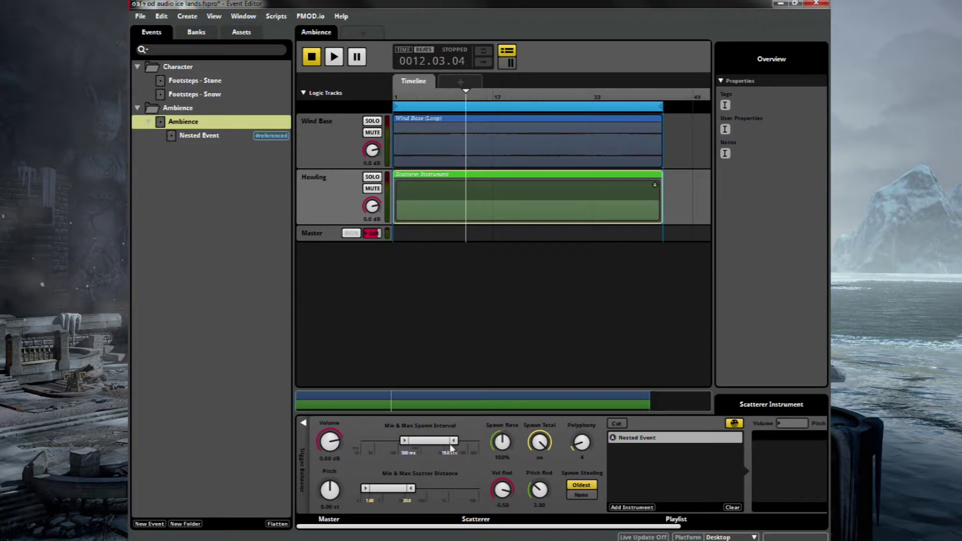
{"action": "left_click", "coordinate": [450, 453]}
{"action": "left_click_drag", "start_coordinate": [410, 488], "coordinate": [453, 488]}
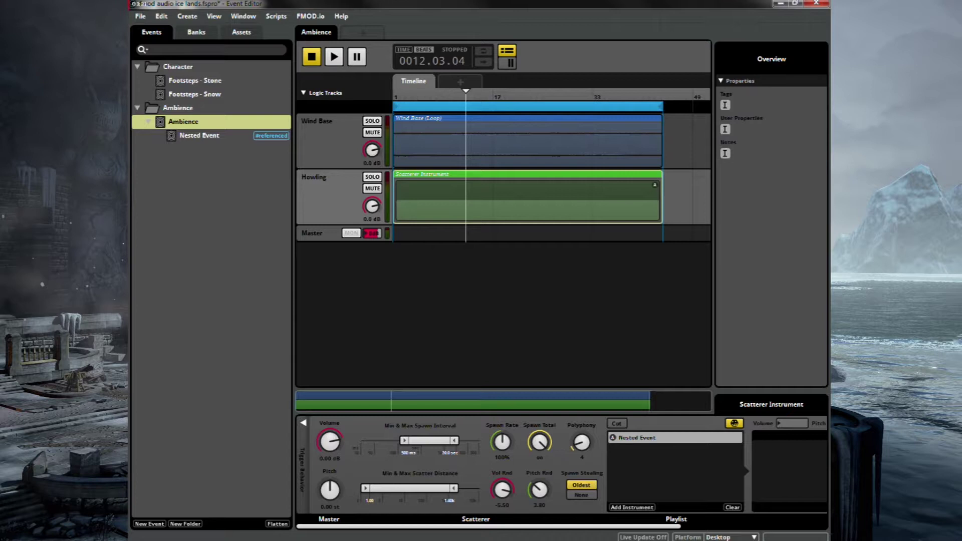
{"action": "left_click_drag", "start_coordinate": [365, 488], "coordinate": [400, 488]}
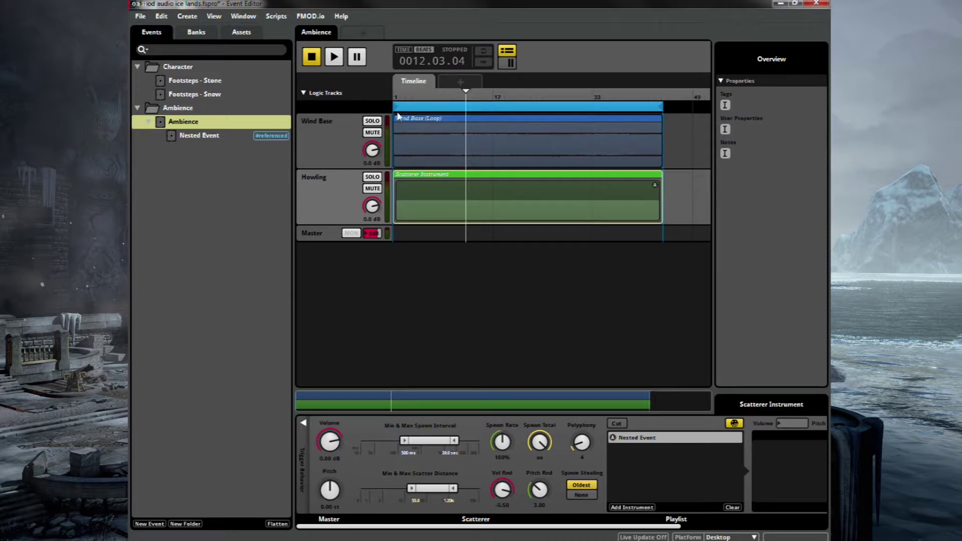
Mute the Wind Base track and play the Ambience event from the start to check the scattered howling.
{"action": "left_click_drag", "start_coordinate": [404, 97], "coordinate": [385, 97]}
{"action": "left_click", "coordinate": [372, 133]}
{"action": "key", "text": "space"}
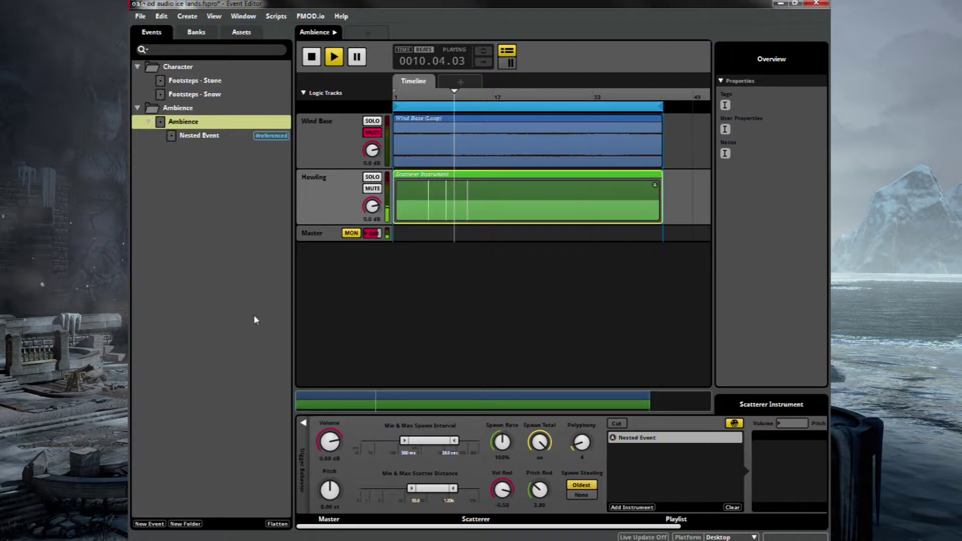
{"action": "key", "text": "space"}
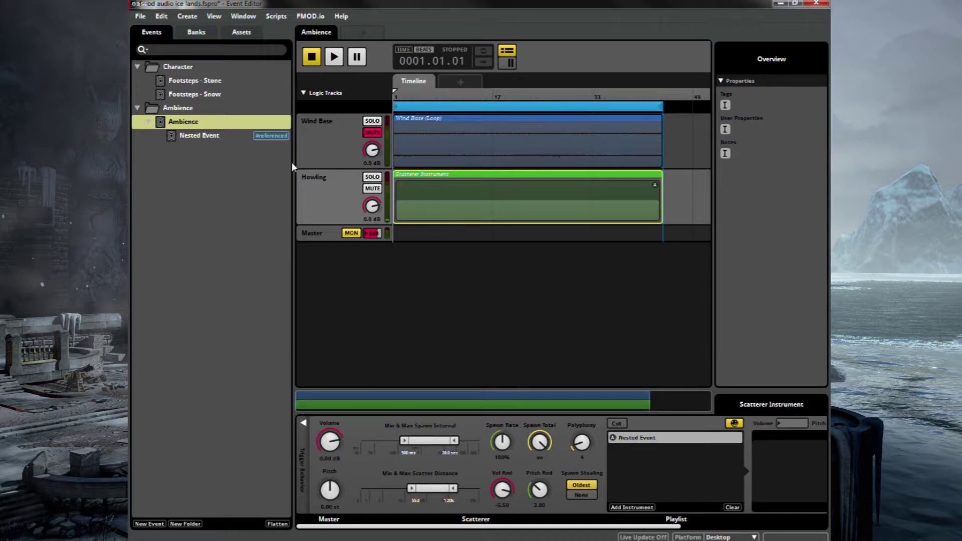
Lengthen the nested event's volume fade-in so that it reaches 0 dB at about bar 7.
{"action": "left_click", "coordinate": [212, 137]}
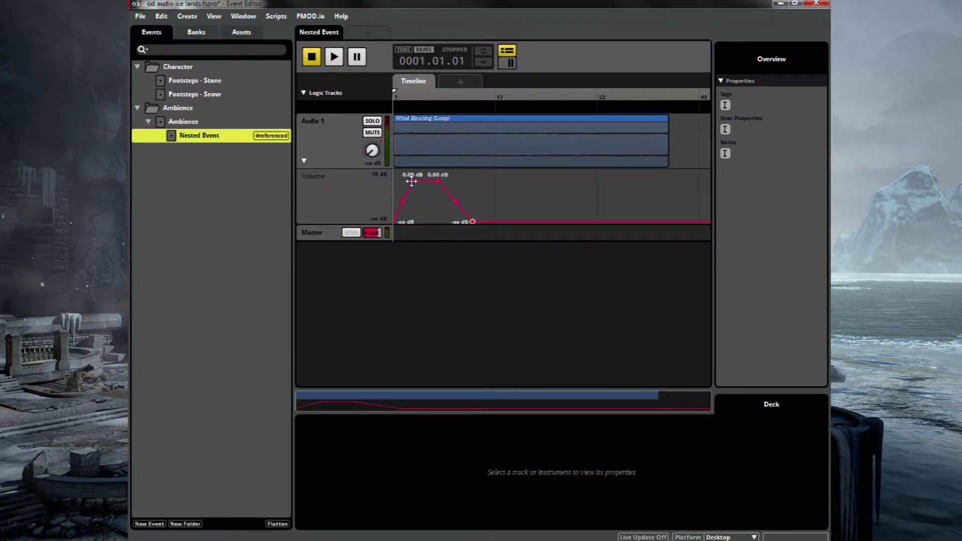
{"action": "left_click_drag", "start_coordinate": [411, 182], "coordinate": [424, 181]}
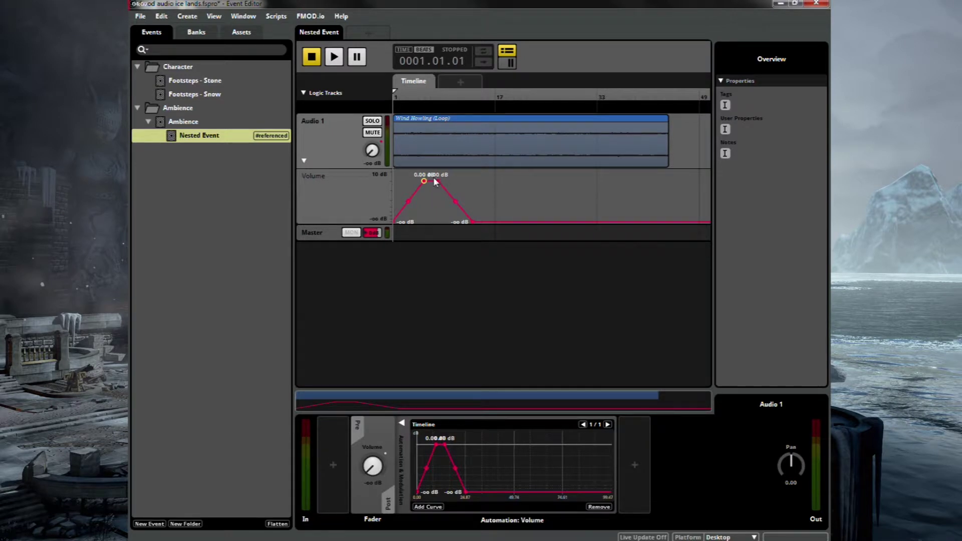
{"action": "left_click_drag", "start_coordinate": [424, 181], "coordinate": [432, 181]}
Play the Ambience event again to check how the howling sounds with the longer fade-in.
{"action": "left_click", "coordinate": [190, 123]}
{"action": "key", "text": "space"}
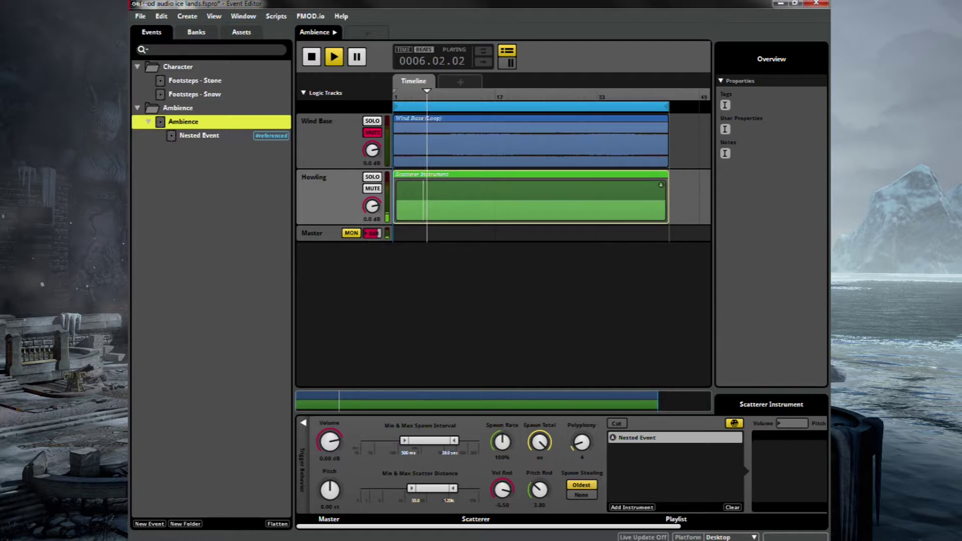
{"action": "key", "text": "space"}
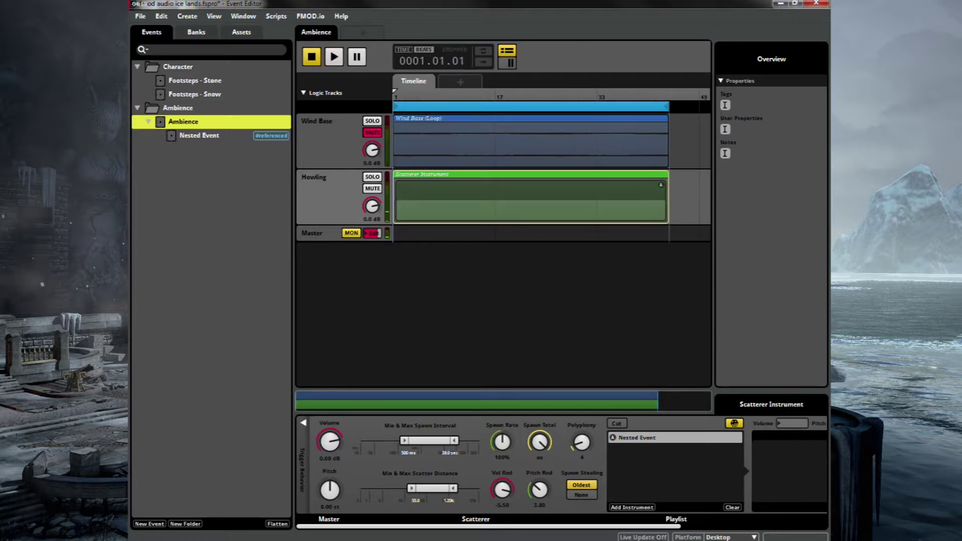
Add an audio track below Howling with a scatterer instrument spanning the whole loop region.
{"action": "right_click", "coordinate": [354, 204]}
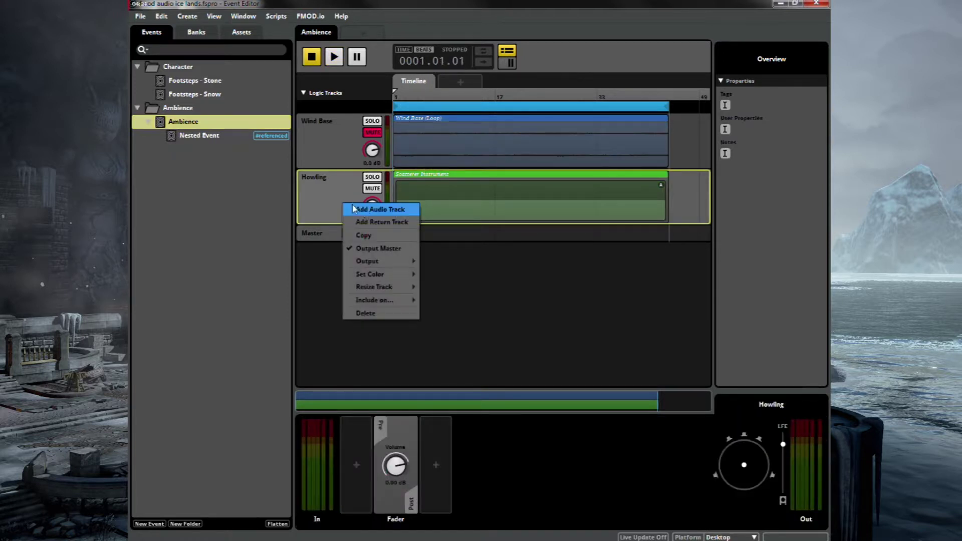
{"action": "left_click", "coordinate": [372, 215]}
{"action": "left_click", "coordinate": [420, 261]}
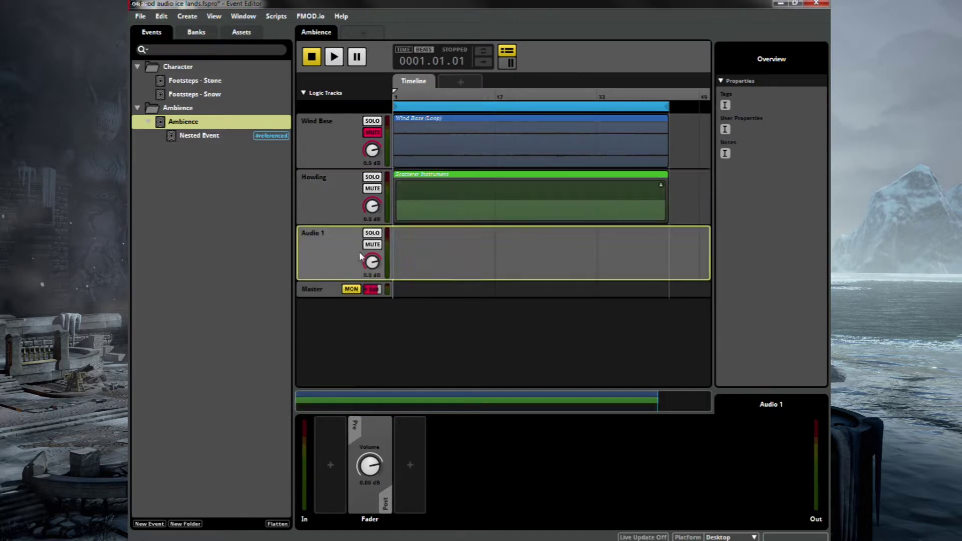
{"action": "right_click", "coordinate": [431, 255]}
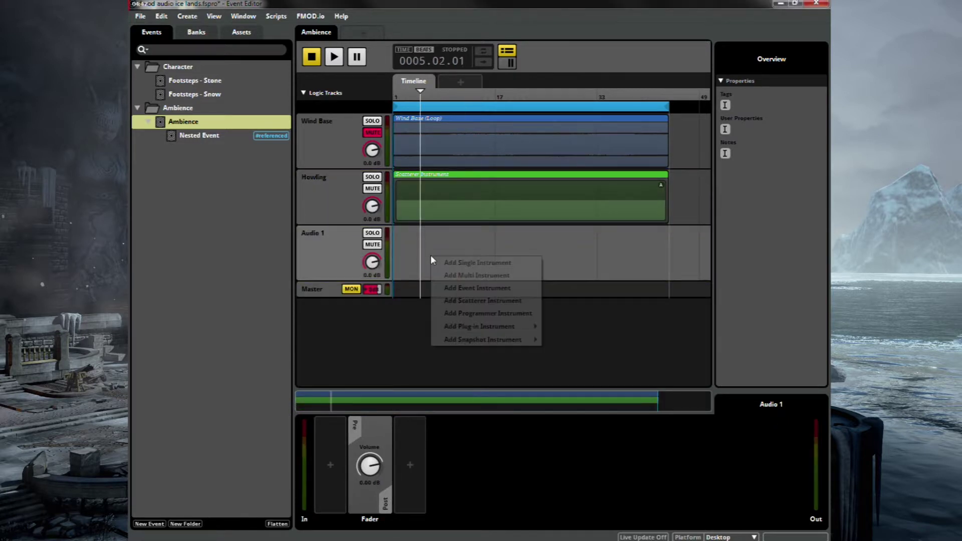
{"action": "left_click", "coordinate": [480, 300]}
{"action": "left_click_drag", "start_coordinate": [511, 255], "coordinate": [661, 257]}
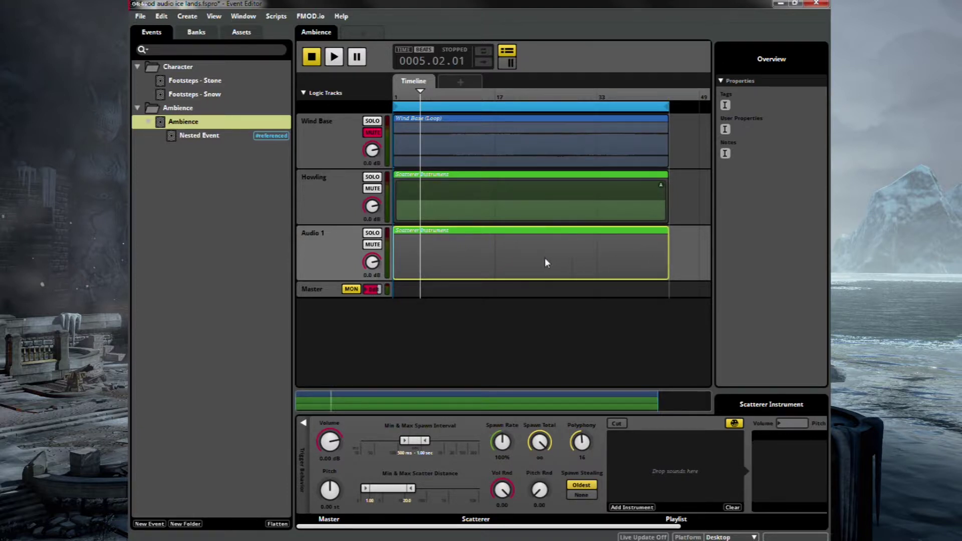
Add Sea Gull 1.wav through Sea Gull 7.wav to the new scatterer's playlist and close the audio bin.
{"action": "key", "text": "ctrl+6"}
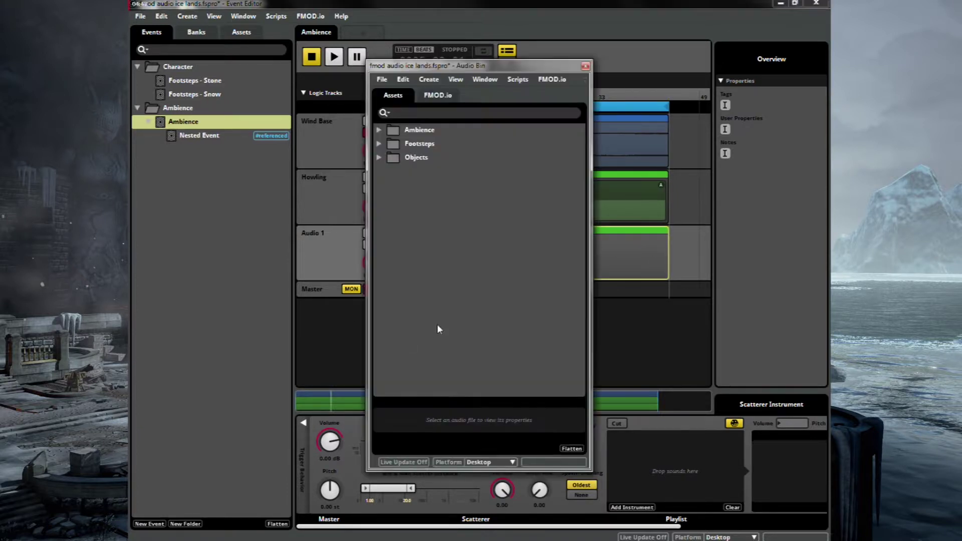
{"action": "double_click", "coordinate": [405, 129]}
{"action": "left_click_drag", "start_coordinate": [410, 68], "coordinate": [636, 67]}
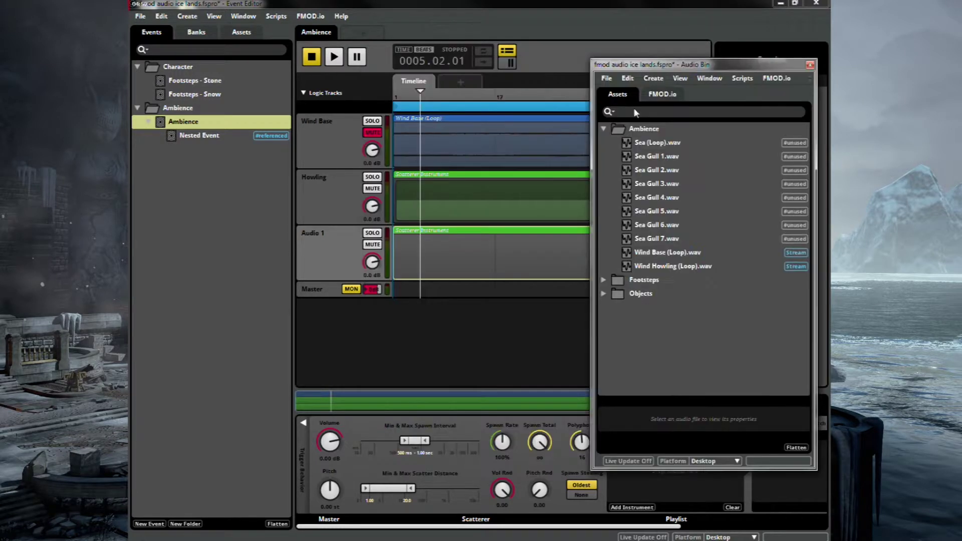
{"action": "left_click", "coordinate": [652, 156]}
{"action": "left_click", "coordinate": [662, 239], "text": "shift"}
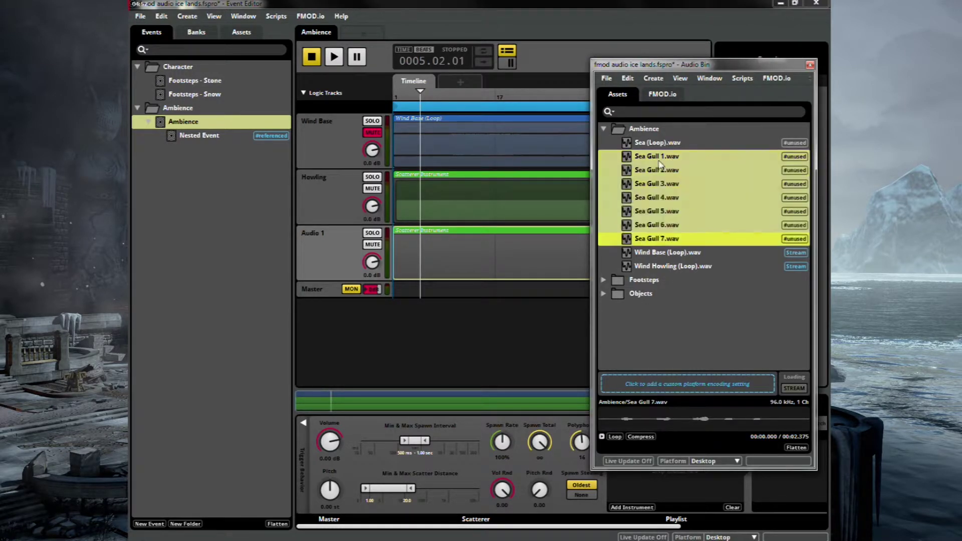
{"action": "left_click_drag", "start_coordinate": [661, 166], "coordinate": [651, 482]}
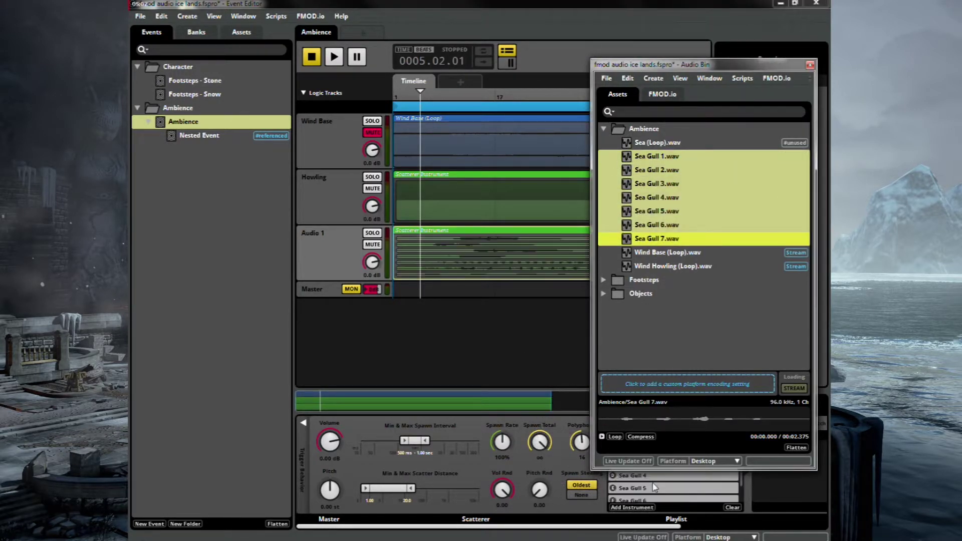
{"action": "left_click", "coordinate": [810, 65]}
{"action": "left_click", "coordinate": [467, 303]}
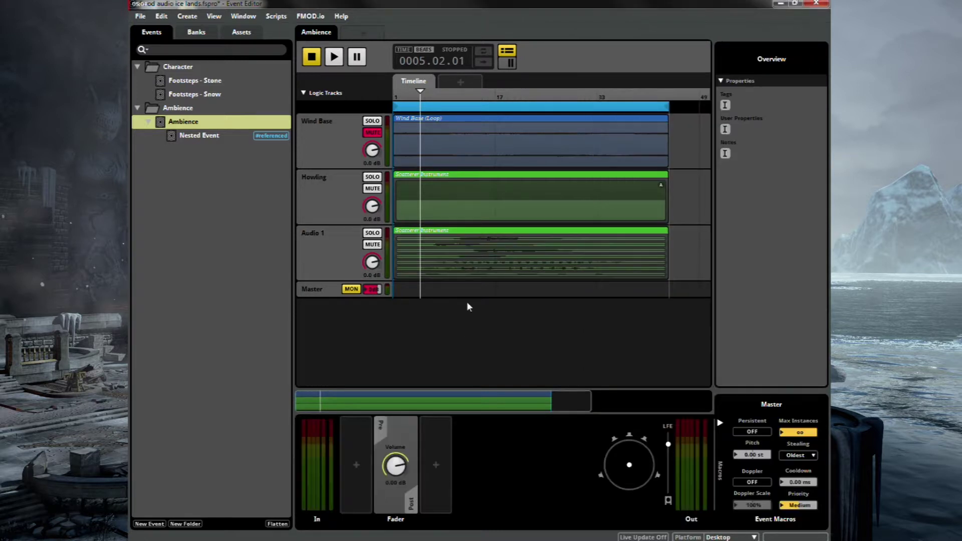
Raise the sea gull scatterer's minimum scatter distance, set its maximum to 800, and set the maximum spawn interval to 6 seconds.
{"action": "left_click", "coordinate": [450, 263]}
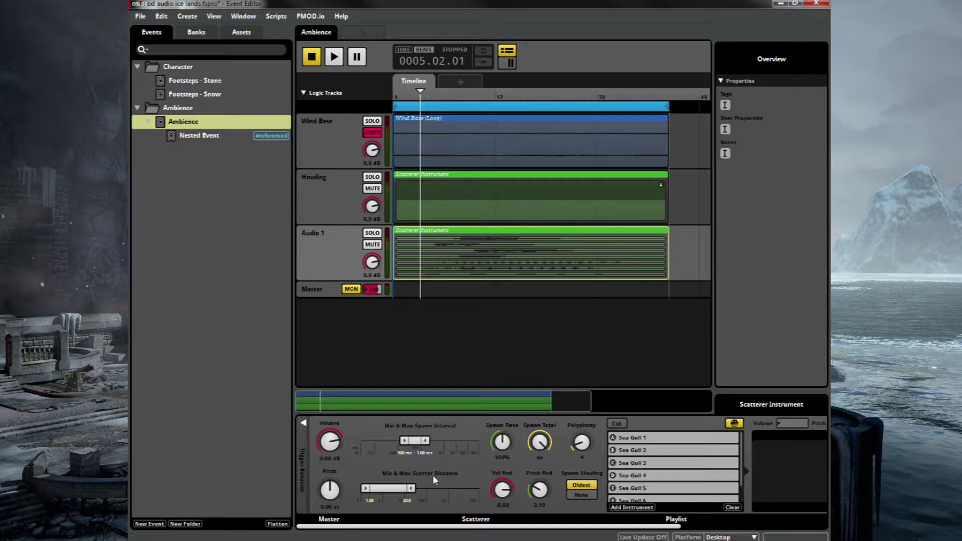
{"action": "left_click_drag", "start_coordinate": [411, 488], "coordinate": [441, 489]}
{"action": "left_click_drag", "start_coordinate": [372, 488], "coordinate": [396, 489]}
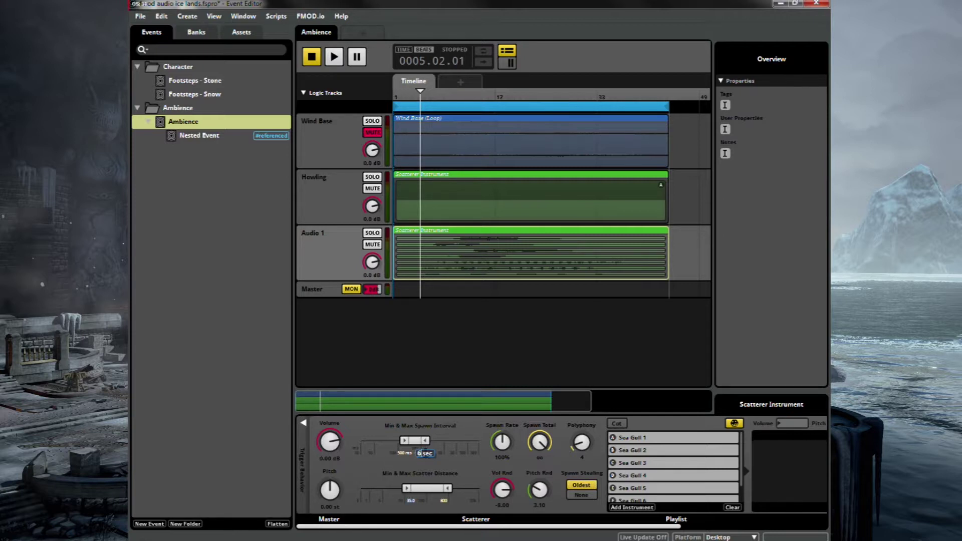
{"action": "key", "text": "Return"}
Mute the Howling track and play the Ambience event to hear the sea gulls on their own.
{"action": "left_click", "coordinate": [371, 190]}
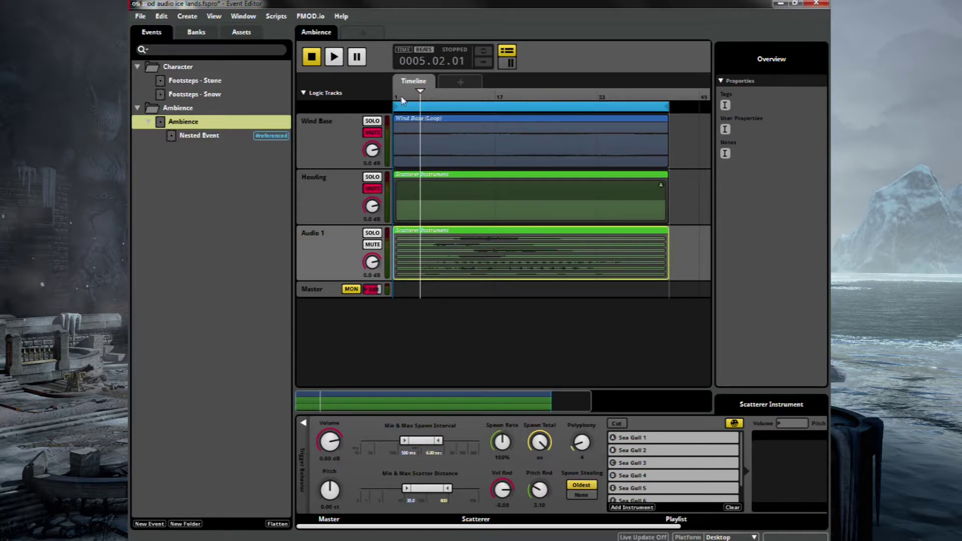
{"action": "key", "text": "space"}
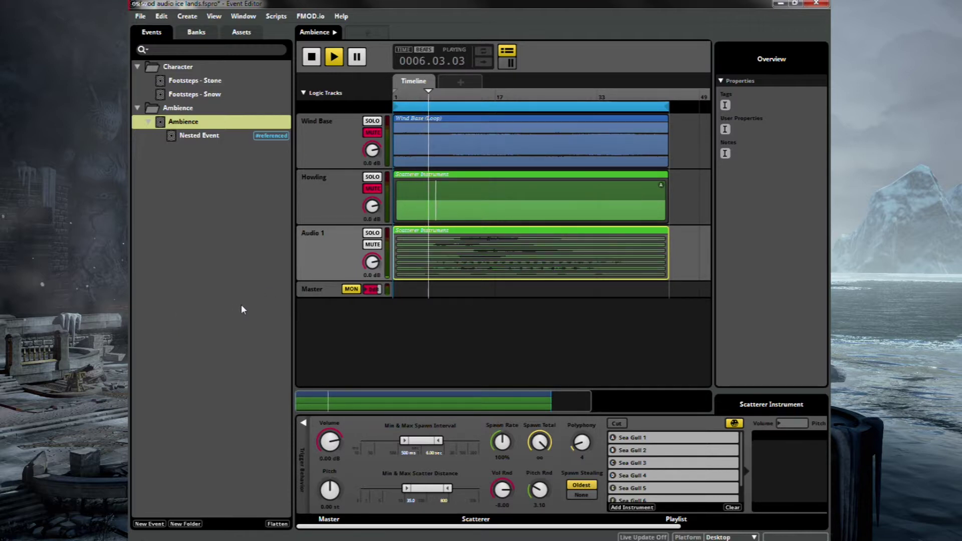
Unmute Howling and Wind Base during playback, and lower the Wind Base track's volume to -1.0 dB.
{"action": "left_click", "coordinate": [373, 189]}
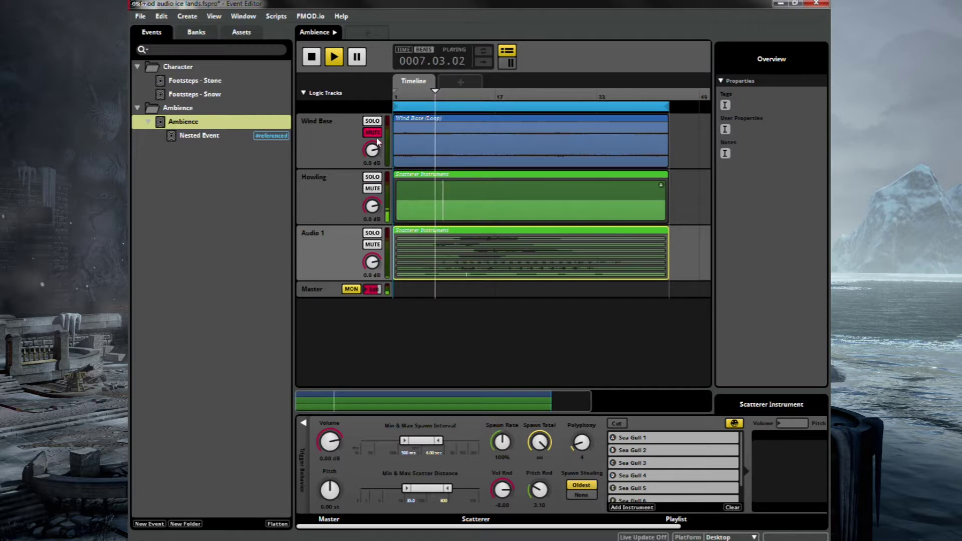
{"action": "left_click", "coordinate": [373, 133]}
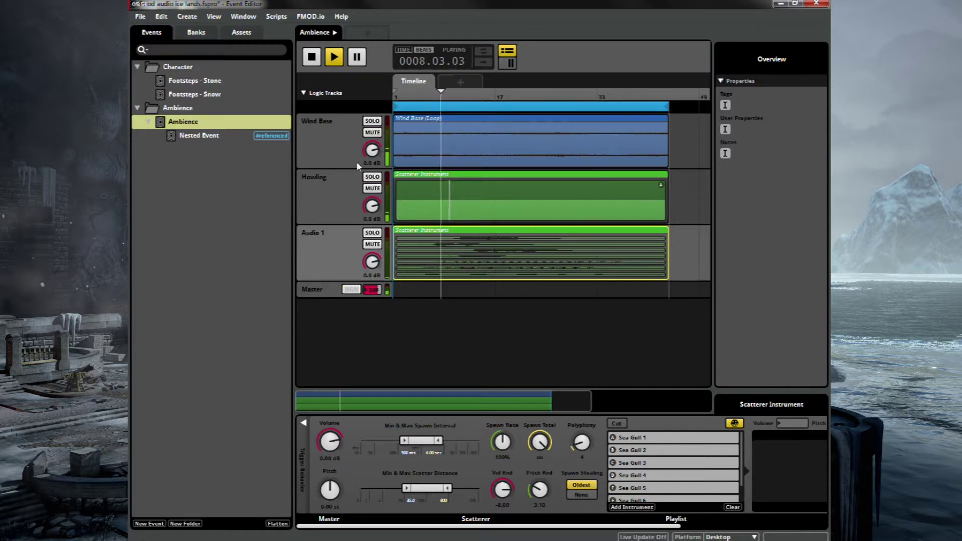
{"action": "left_click_drag", "start_coordinate": [370, 150], "coordinate": [369, 155]}
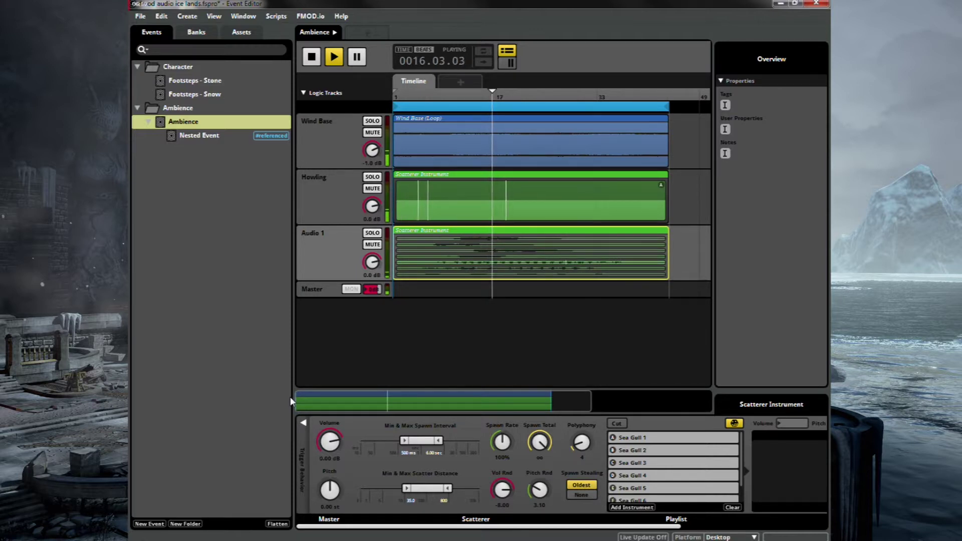
{"action": "key", "text": "space"}
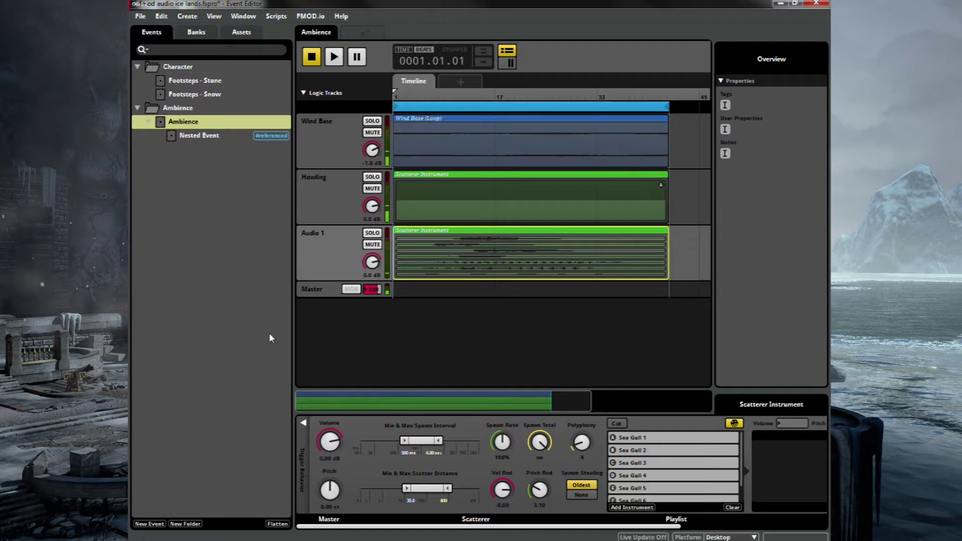
Save the FMOD project and build its banks.
{"action": "left_click", "coordinate": [138, 16]}
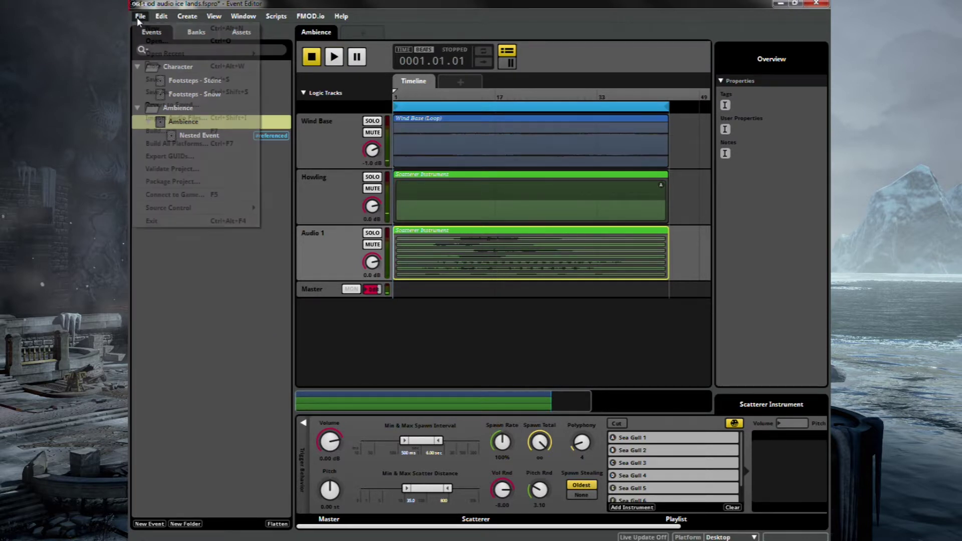
{"action": "left_click", "coordinate": [165, 79]}
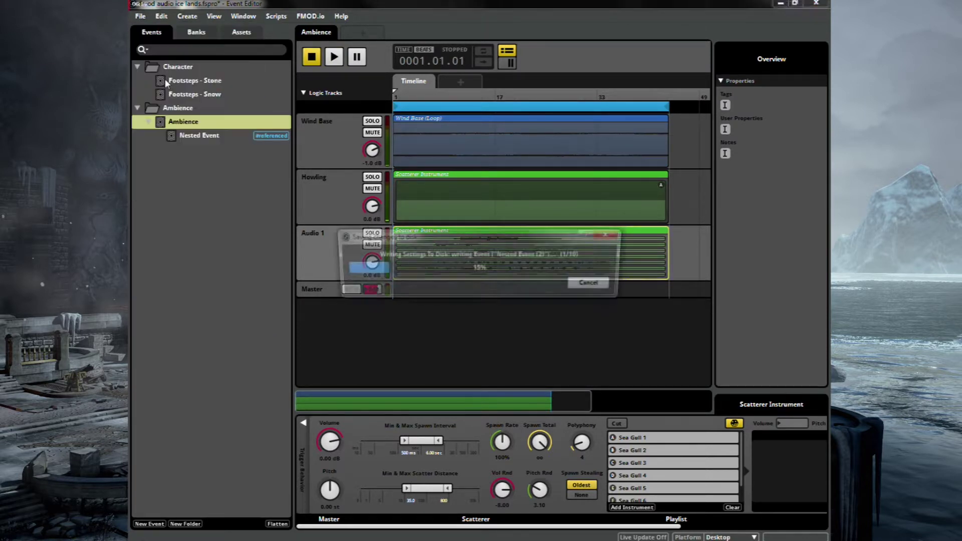
{"action": "left_click", "coordinate": [141, 18]}
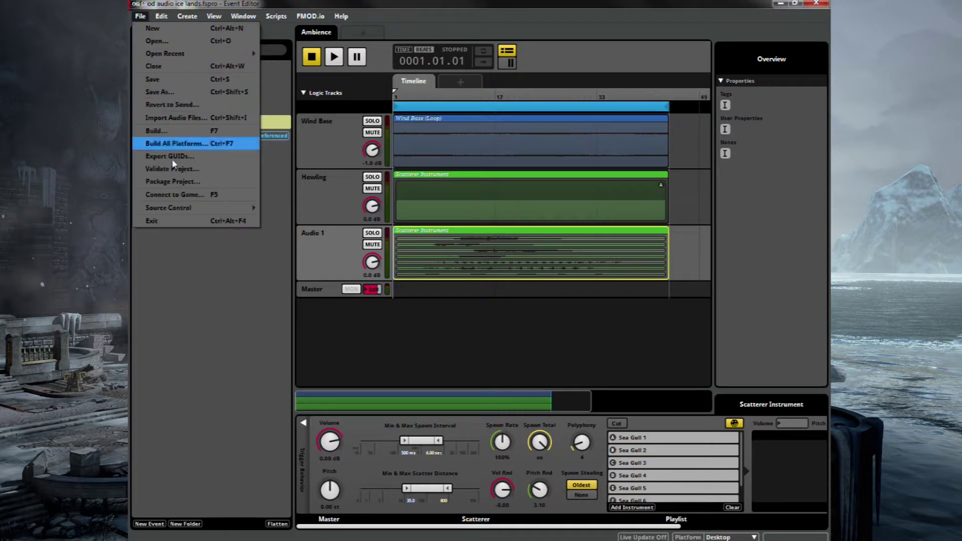
{"action": "left_click", "coordinate": [165, 131]}
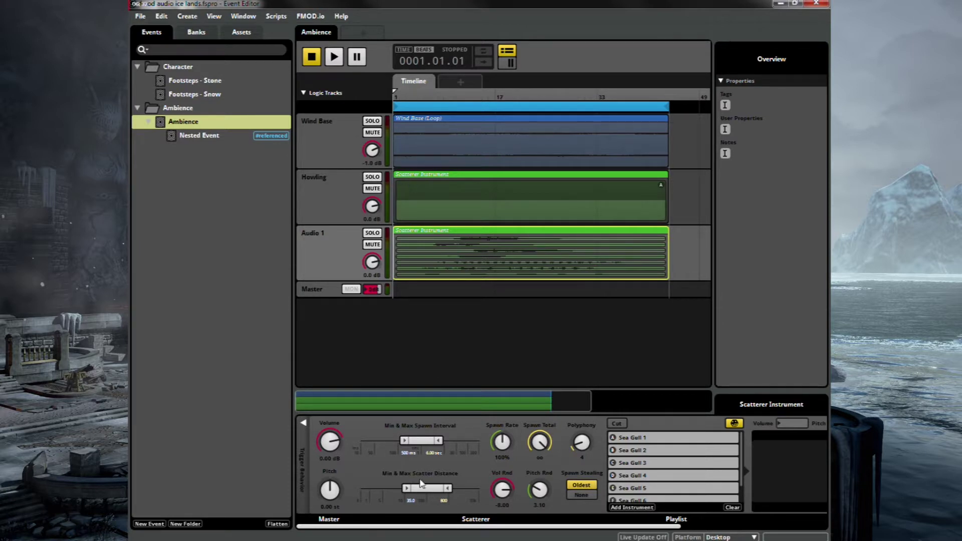
Switch to Unreal Editor and search the project content for "amb".
{"action": "key", "text": "alt+Tab"}
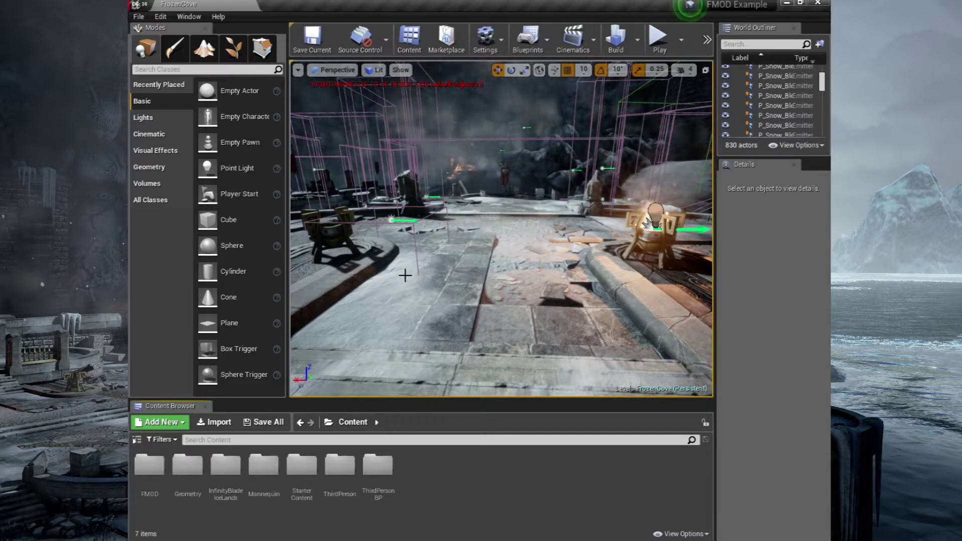
{"action": "left_click", "coordinate": [335, 440]}
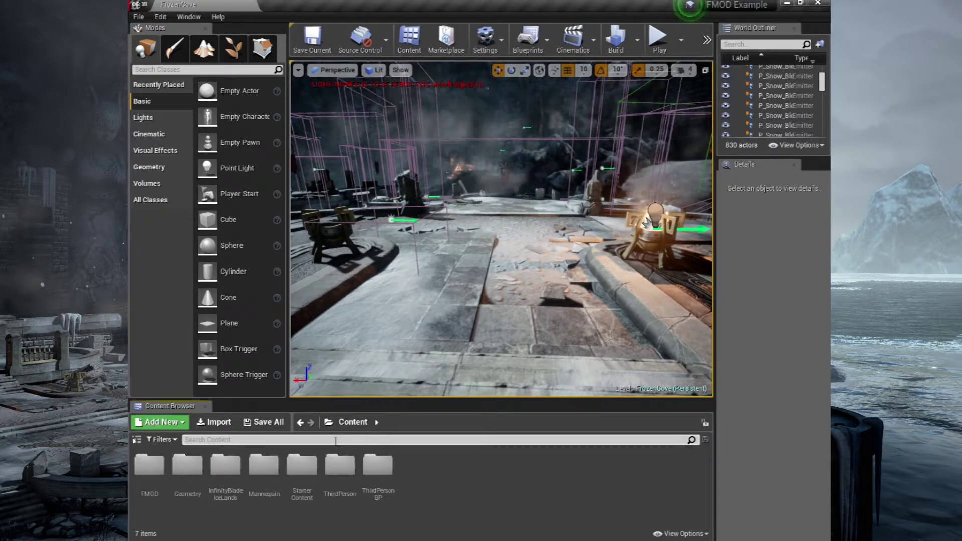
{"action": "type", "text": "mbi"}
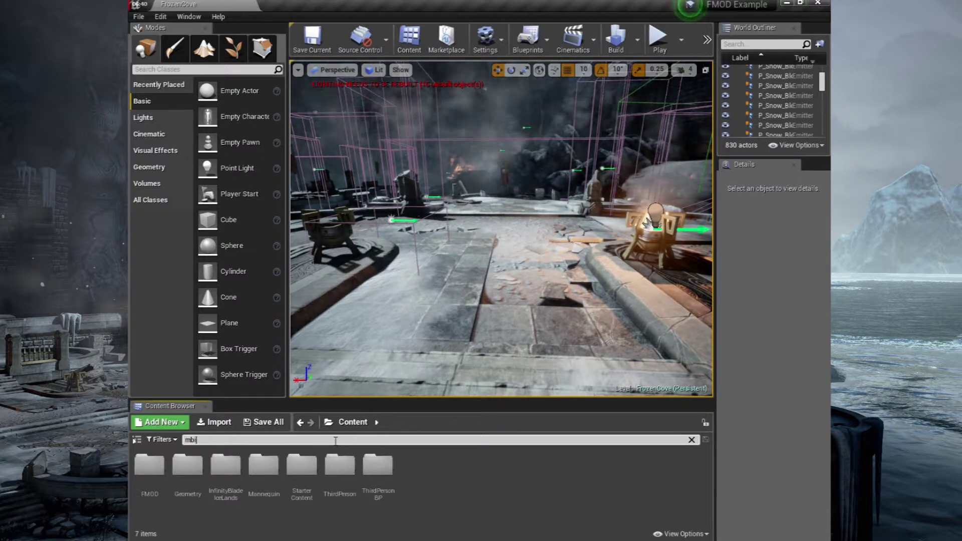
{"action": "key", "text": "BackSpace"}
{"action": "key", "text": "BackSpace"}
{"action": "key", "text": "BackSpace"}
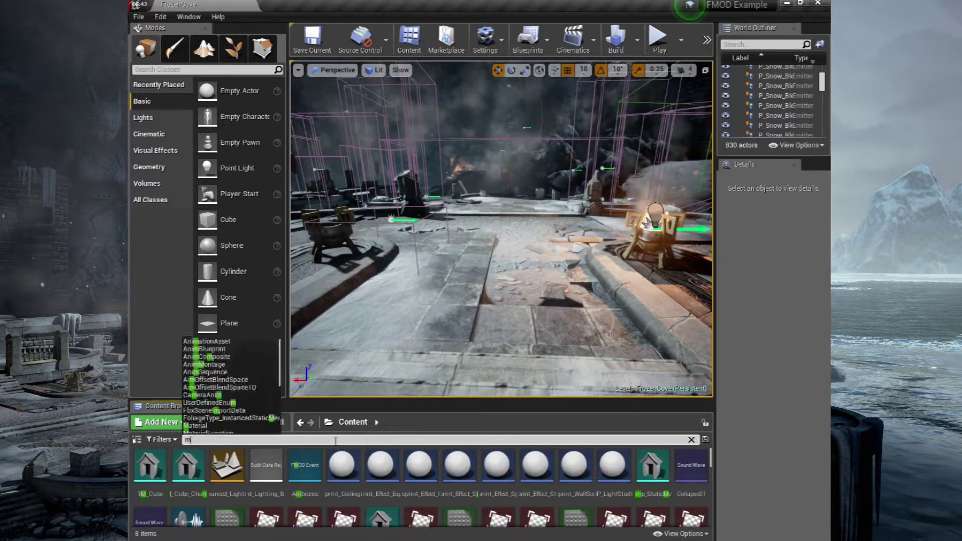
{"action": "type", "text": "amb"}
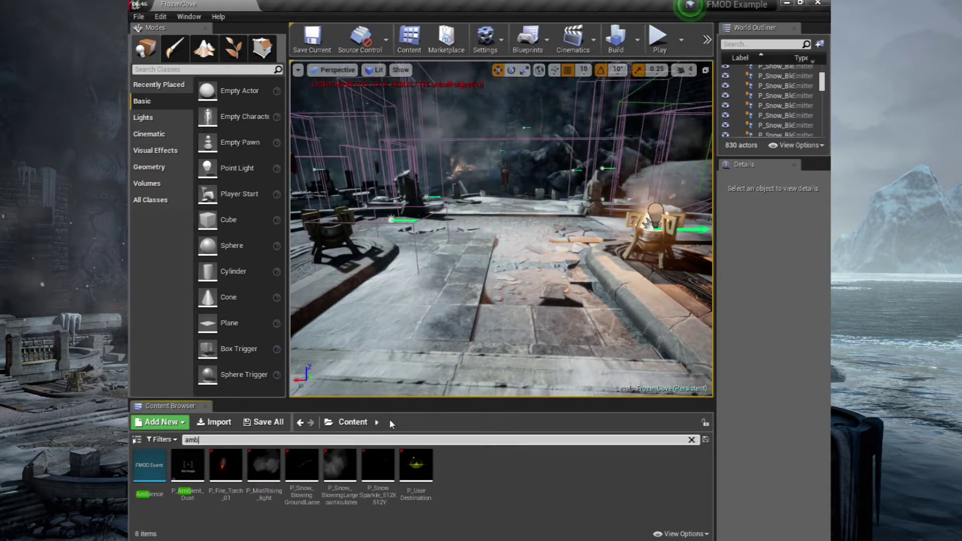
Place the Ambience FMOD event in the FrozenCove level, on the stone walkway between the braziers.
{"action": "left_click", "coordinate": [150, 466]}
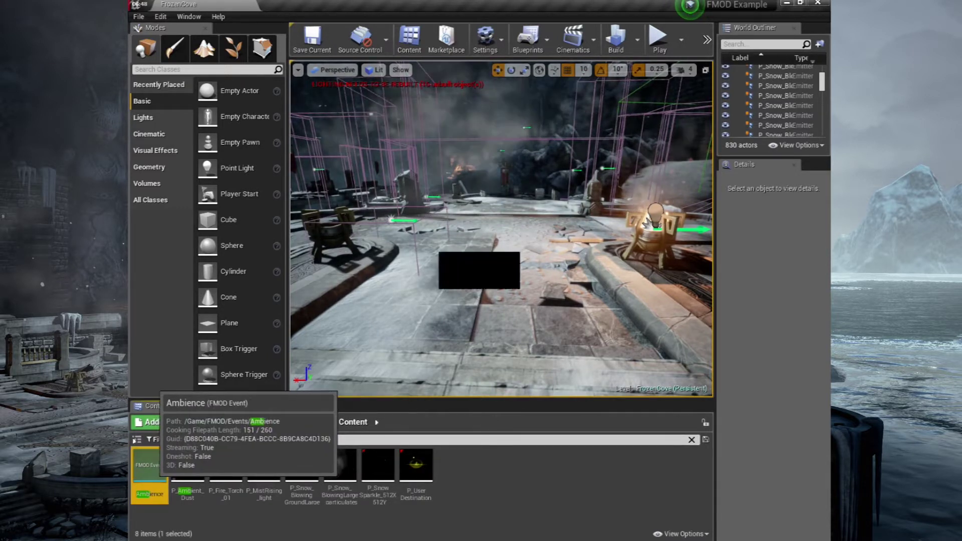
{"action": "left_click_drag", "start_coordinate": [287, 352], "coordinate": [483, 261]}
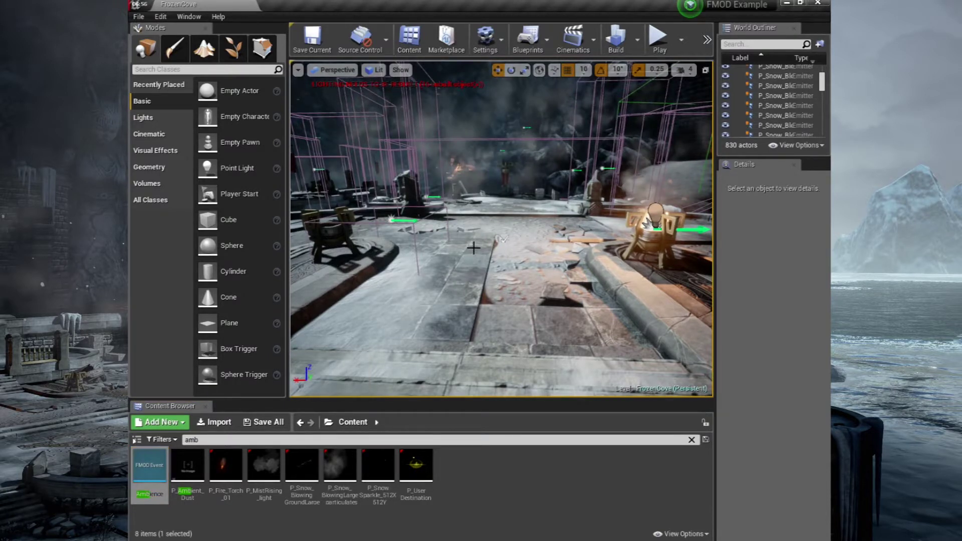
{"action": "left_click_drag", "start_coordinate": [473, 248], "coordinate": [497, 235]}
{"action": "left_click_drag", "start_coordinate": [502, 200], "coordinate": [503, 163]}
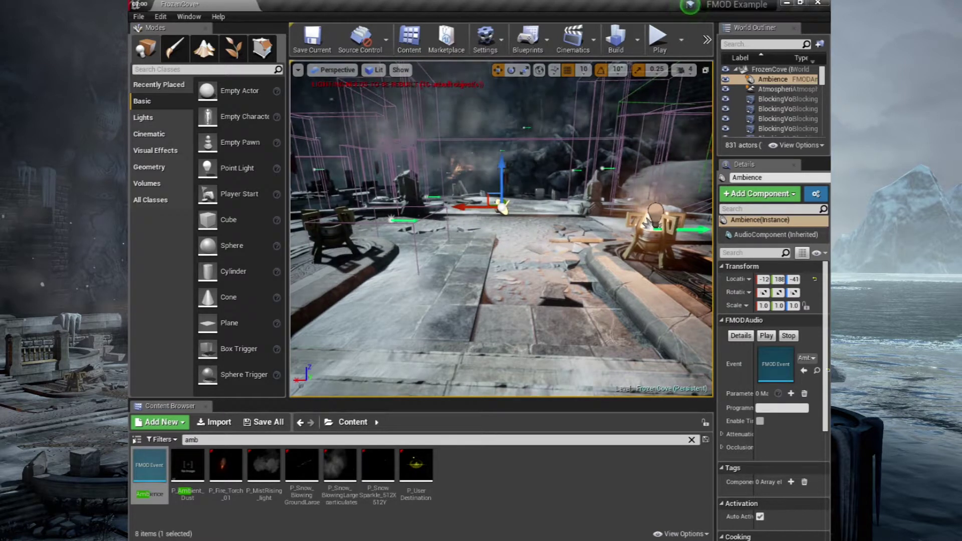
Examine the placed Ambience actor's FMOD audio, activation and rendering settings in its details.
{"action": "left_click_drag", "start_coordinate": [714, 287], "coordinate": [693, 294]}
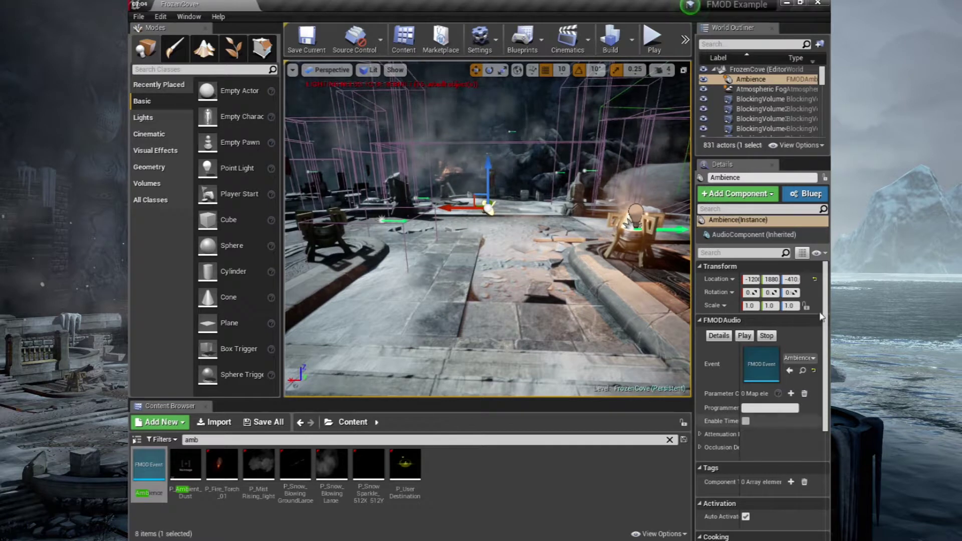
{"action": "left_click_drag", "start_coordinate": [694, 298], "coordinate": [639, 296]}
{"action": "scroll", "coordinate": [829, 369], "scroll_direction": "down", "scroll_amount": 2}
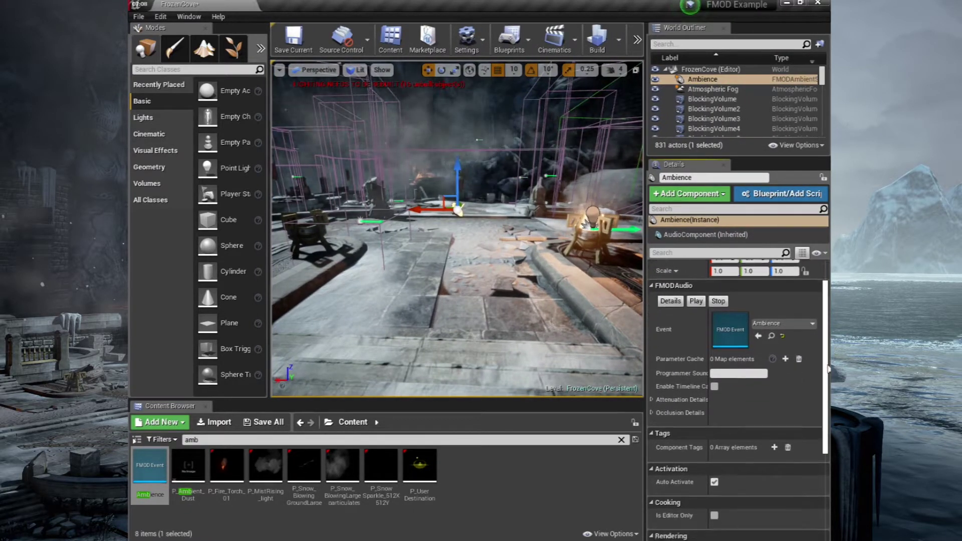
{"action": "scroll", "coordinate": [829, 370], "scroll_direction": "down", "scroll_amount": 1}
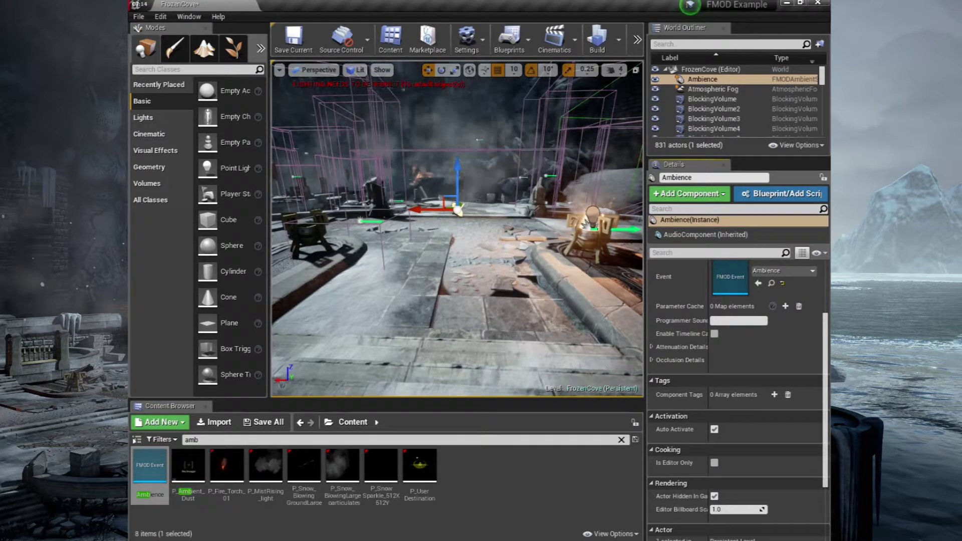
{"action": "left_click_drag", "start_coordinate": [646, 212], "coordinate": [716, 213]}
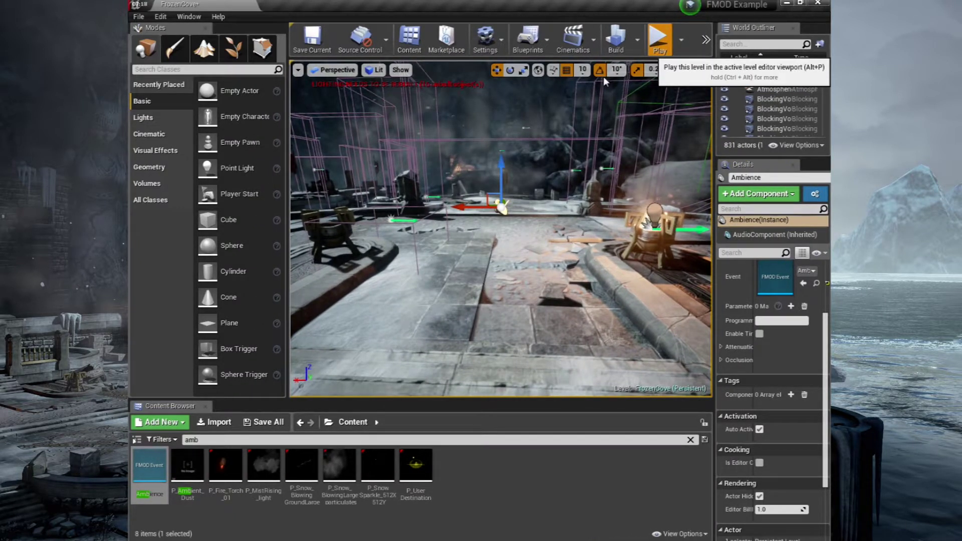
Play the level and run the character around to hear the ambience against the footsteps, and end the play session.
{"action": "left_click", "coordinate": [660, 40]}
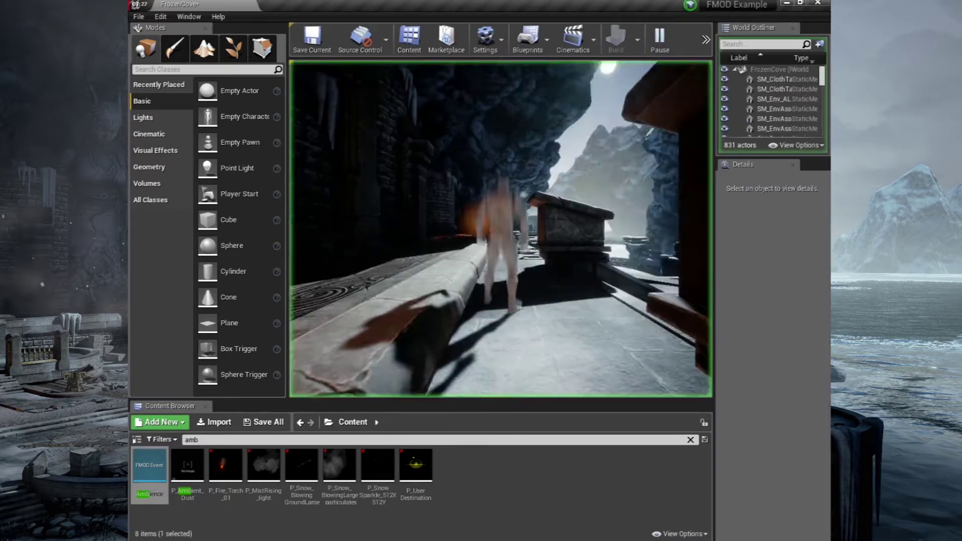
{"action": "key", "text": "w"}
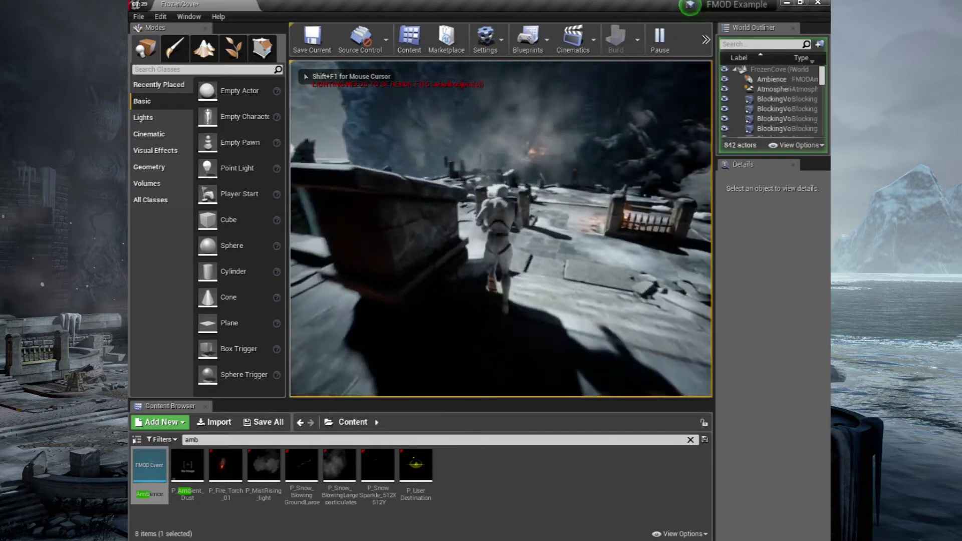
{"action": "key", "text": "w"}
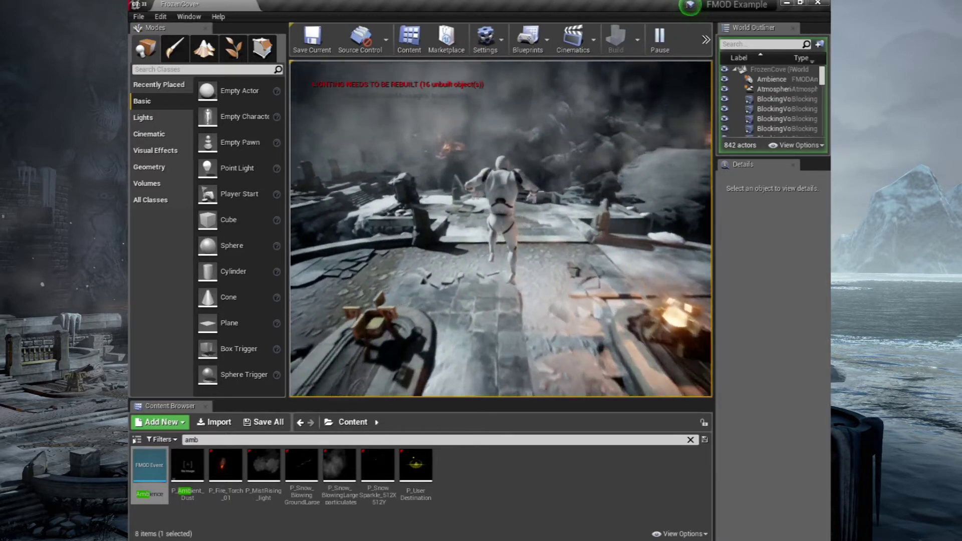
{"action": "key", "text": "w"}
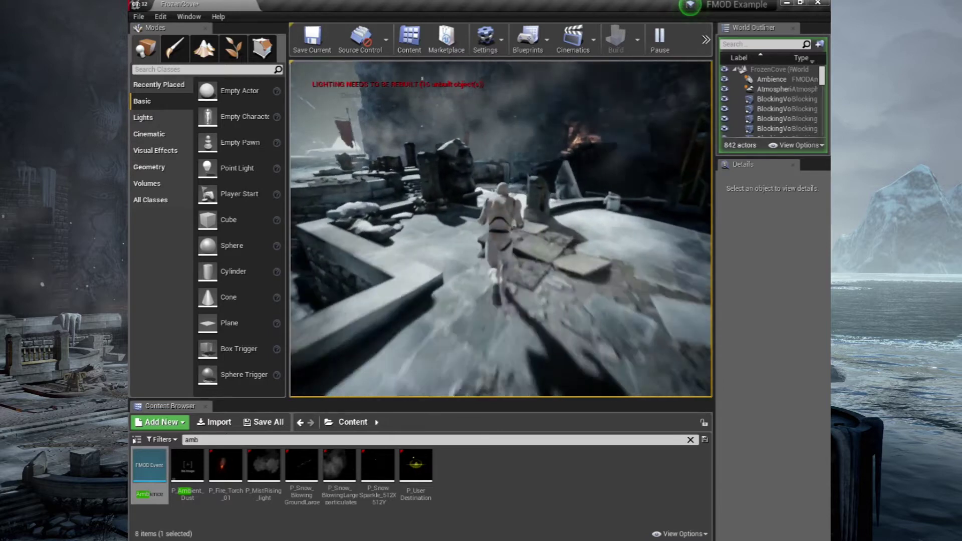
{"action": "key", "text": "space"}
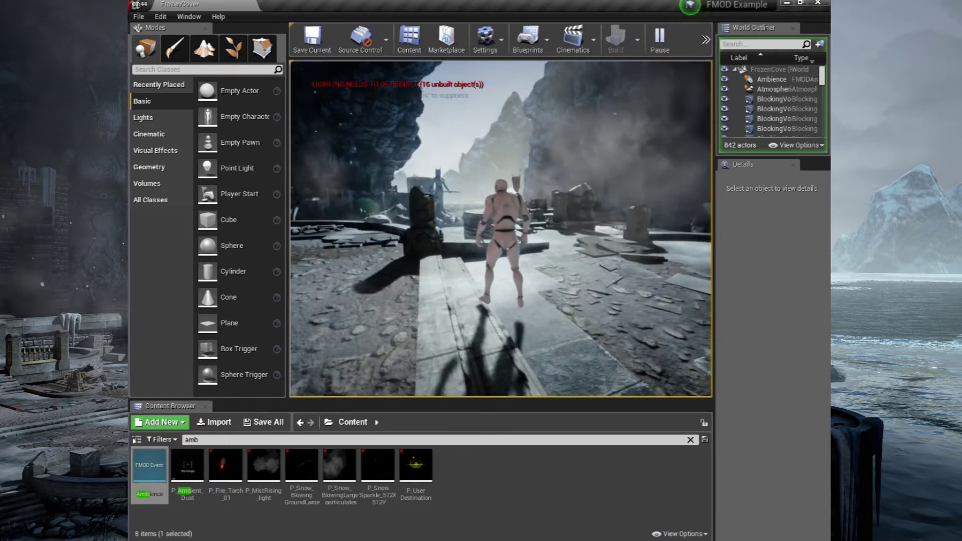
{"action": "key", "text": "Escape"}
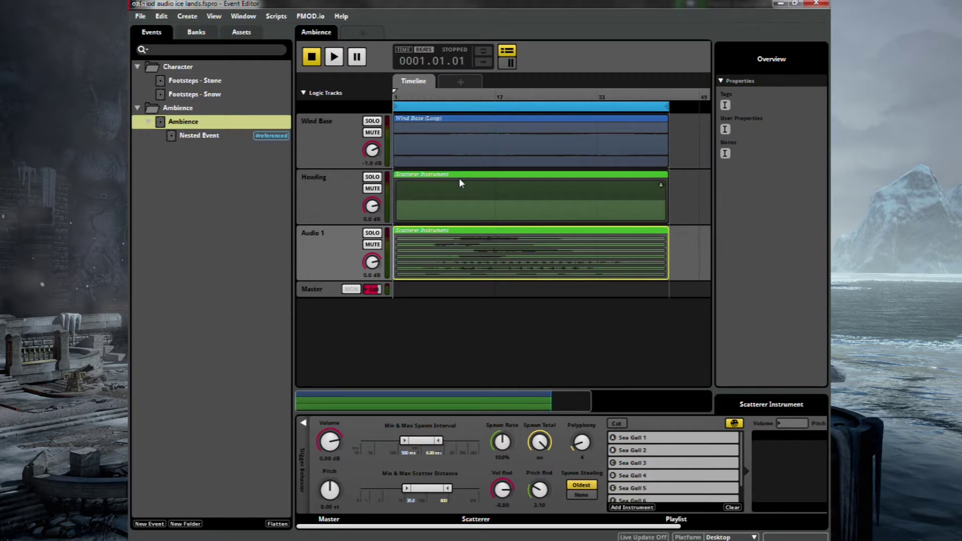
In FMOD Studio, lower the master volume of Footsteps - Stone and Footsteps - Snow to -6.00 dB each and save the project.
{"action": "left_click", "coordinate": [196, 84]}
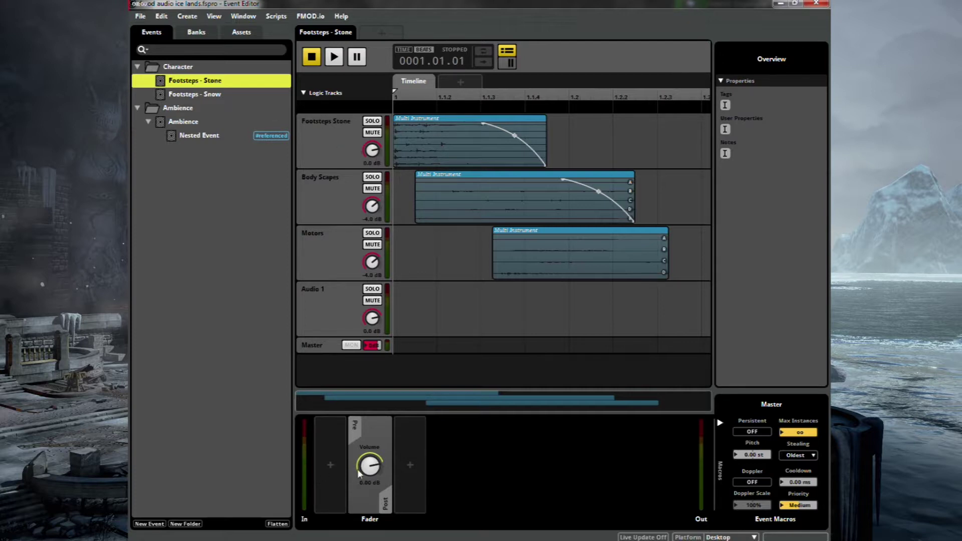
{"action": "left_click_drag", "start_coordinate": [359, 474], "coordinate": [358, 477]}
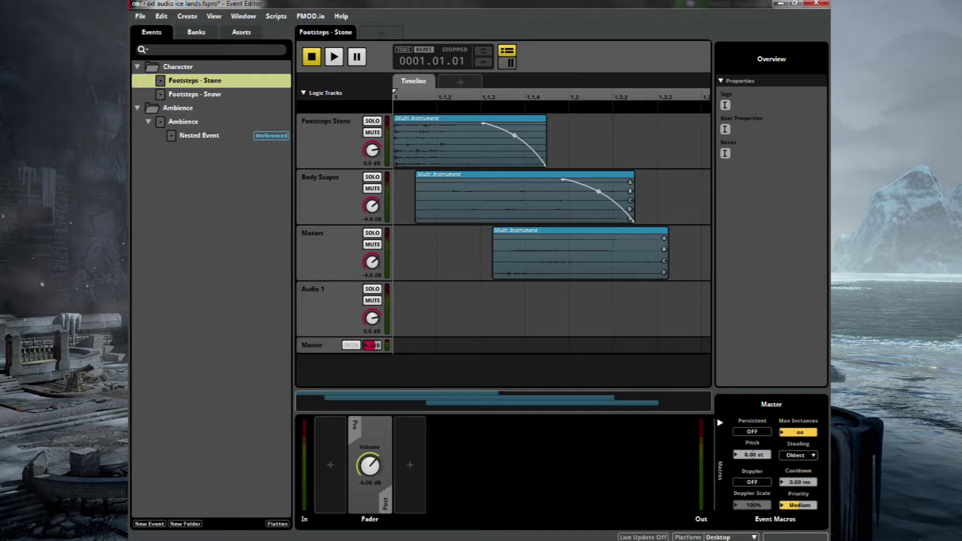
{"action": "left_click", "coordinate": [213, 95]}
{"action": "left_click_drag", "start_coordinate": [376, 464], "coordinate": [376, 481]}
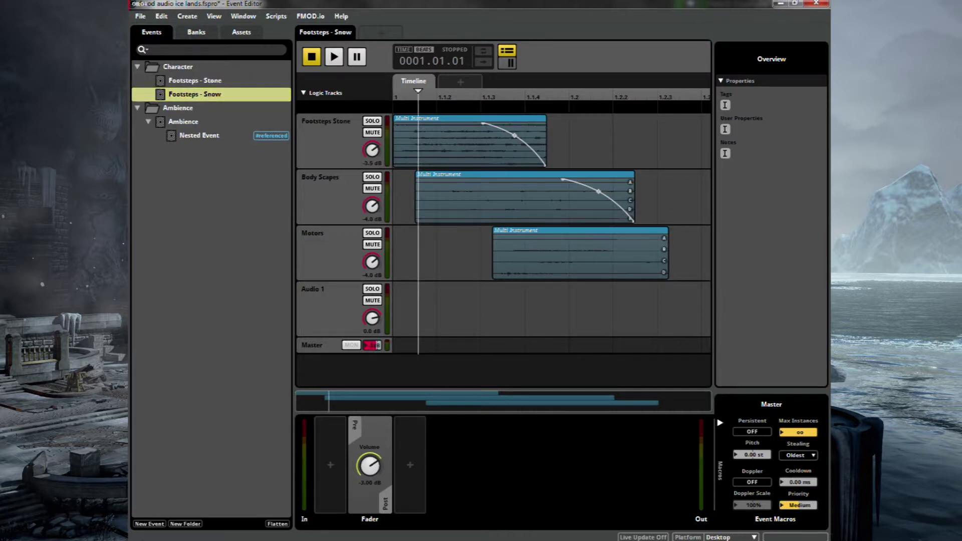
{"action": "left_click", "coordinate": [207, 84]}
{"action": "left_click", "coordinate": [208, 95]}
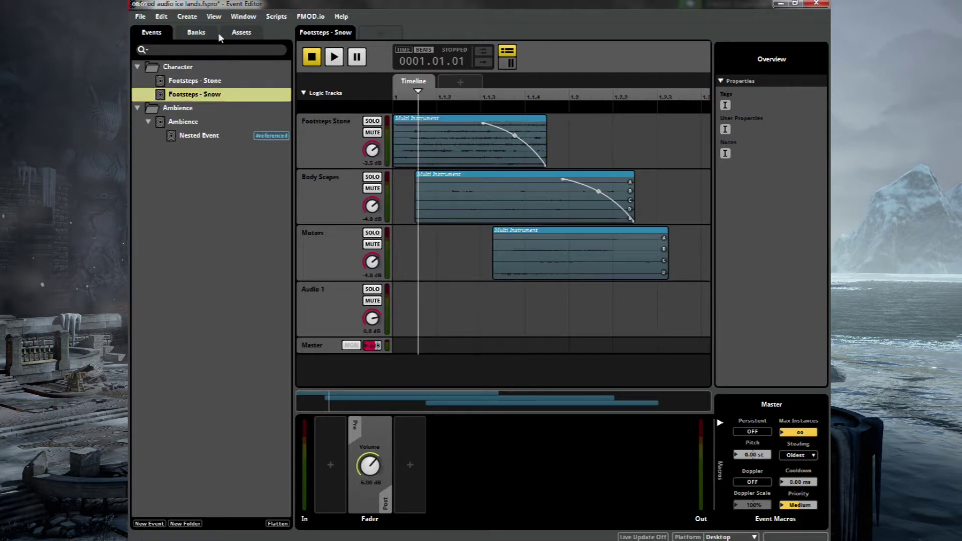
{"action": "left_click", "coordinate": [140, 16]}
{"action": "left_click", "coordinate": [151, 79]}
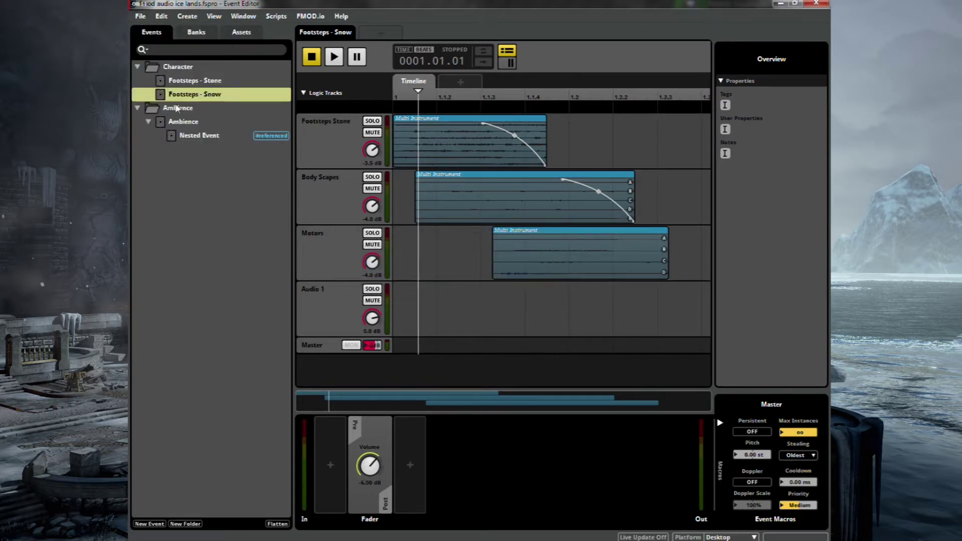
Build the FMOD project's banks for the current platform.
{"action": "left_click", "coordinate": [184, 121]}
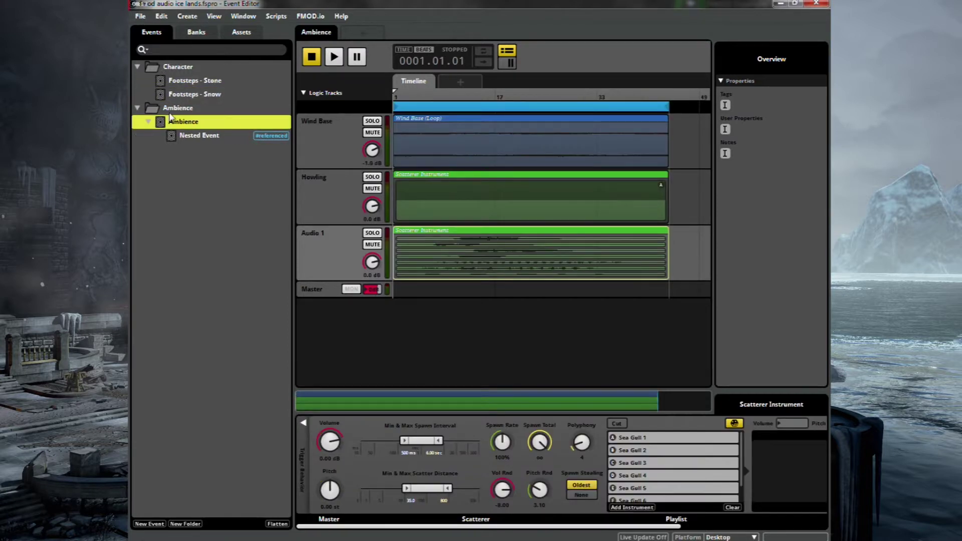
{"action": "left_click", "coordinate": [171, 111]}
{"action": "left_click", "coordinate": [140, 16]}
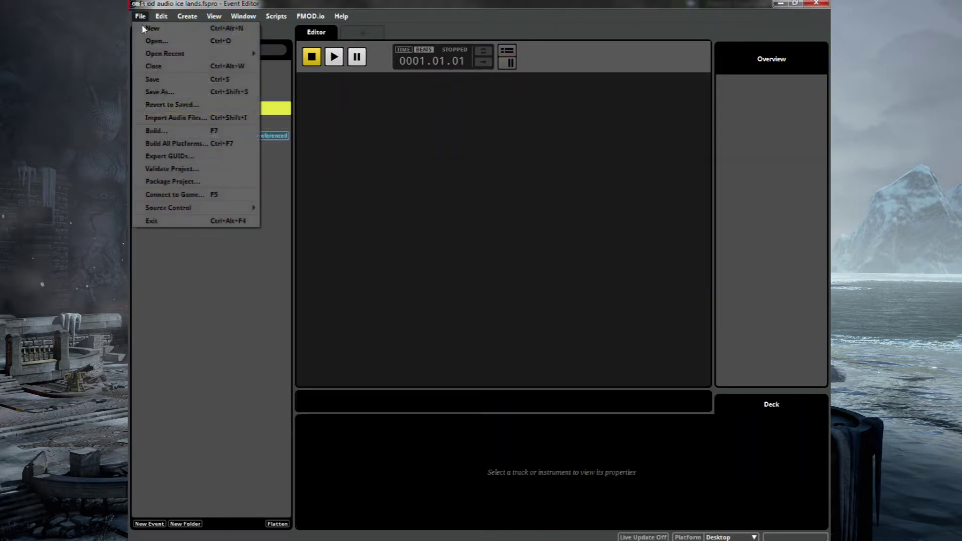
{"action": "left_click", "coordinate": [169, 133]}
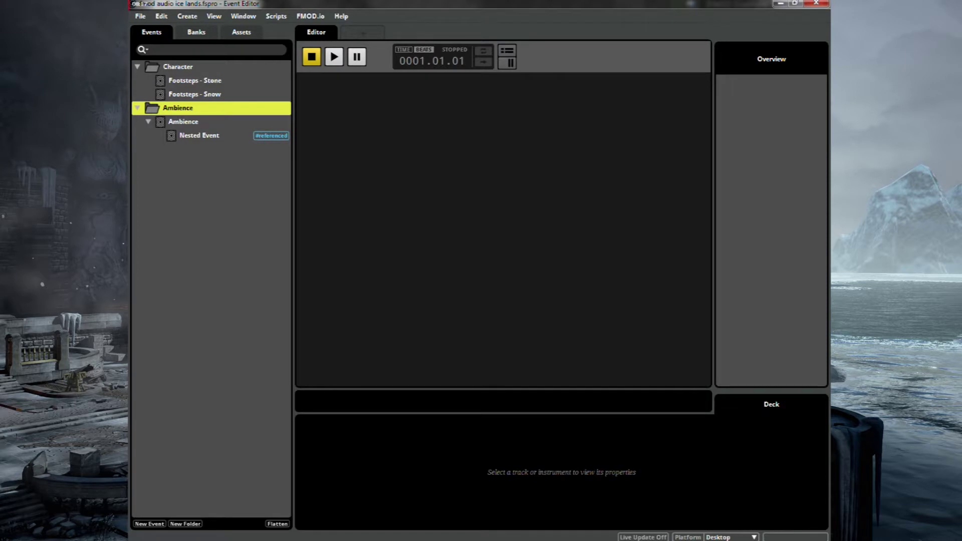
Switch to Unreal, play the FrozenCove level, run the character over snow and stone to hear the footstep balance, and end the session.
{"action": "key", "text": "alt+Tab"}
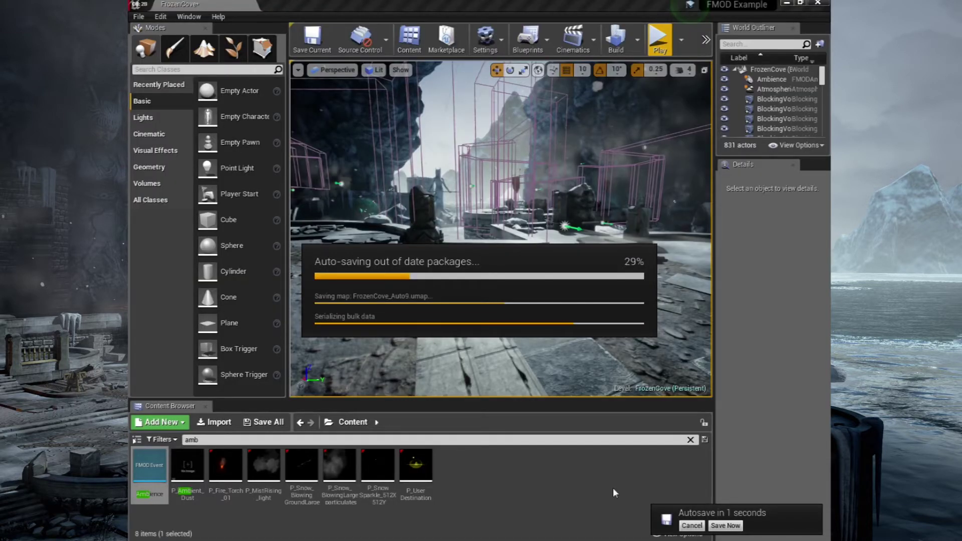
{"action": "left_click", "coordinate": [580, 509]}
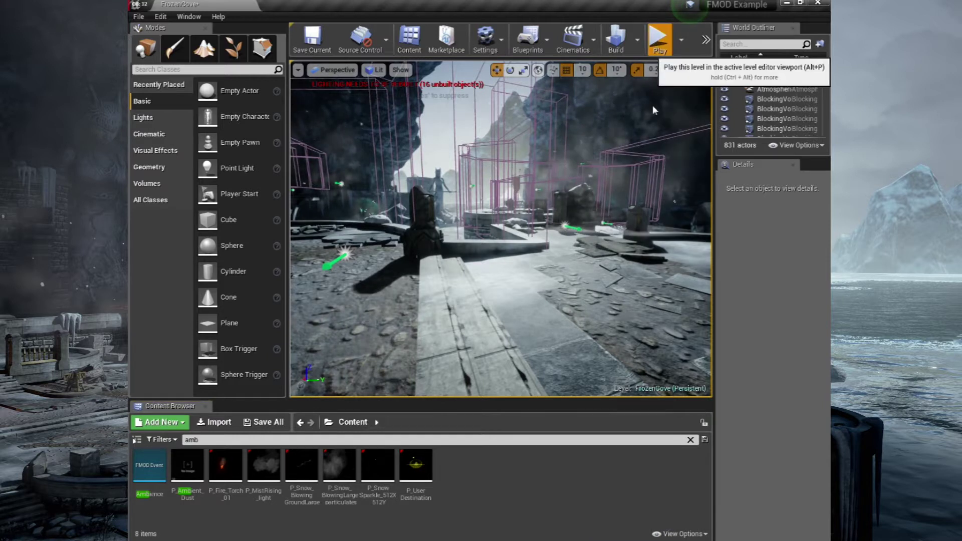
{"action": "left_click", "coordinate": [659, 39]}
{"action": "key", "text": "w"}
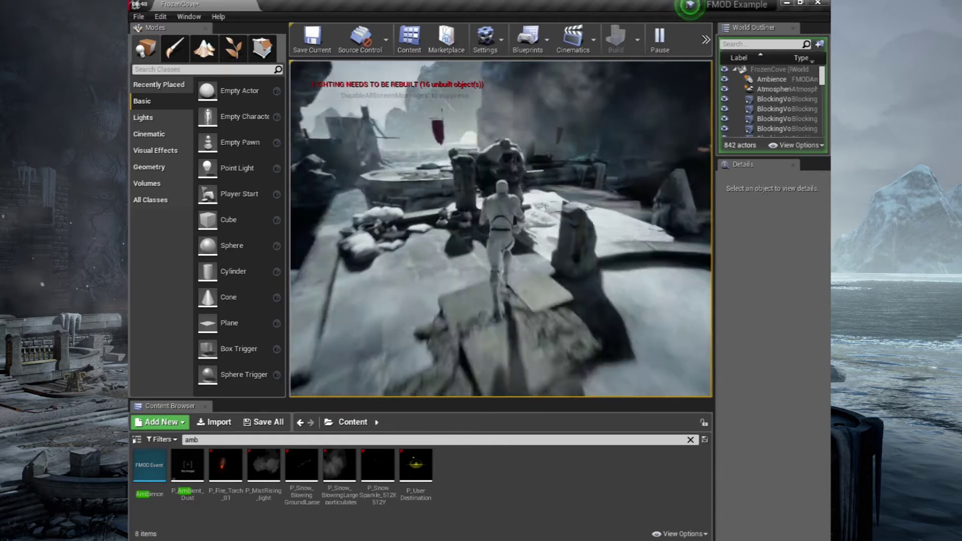
{"action": "key", "text": "w"}
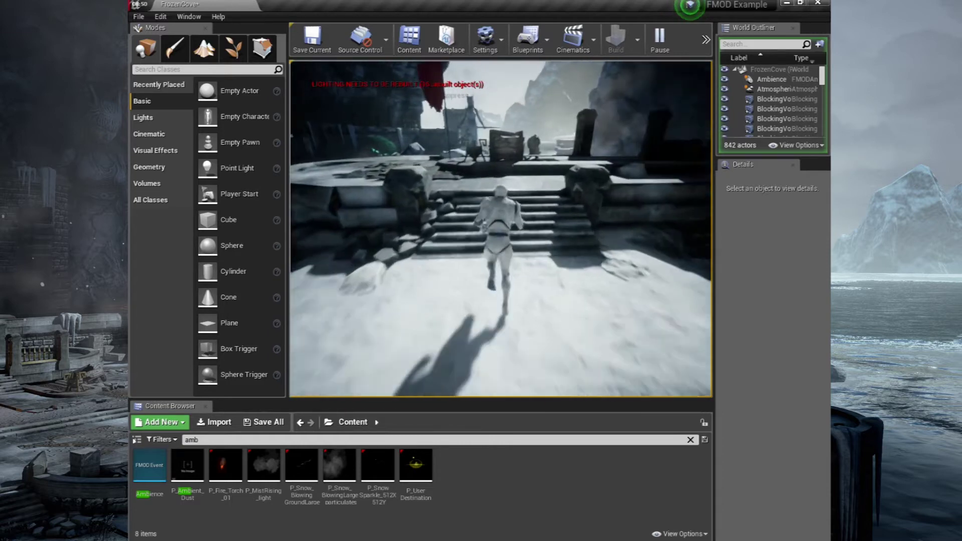
{"action": "key", "text": "w"}
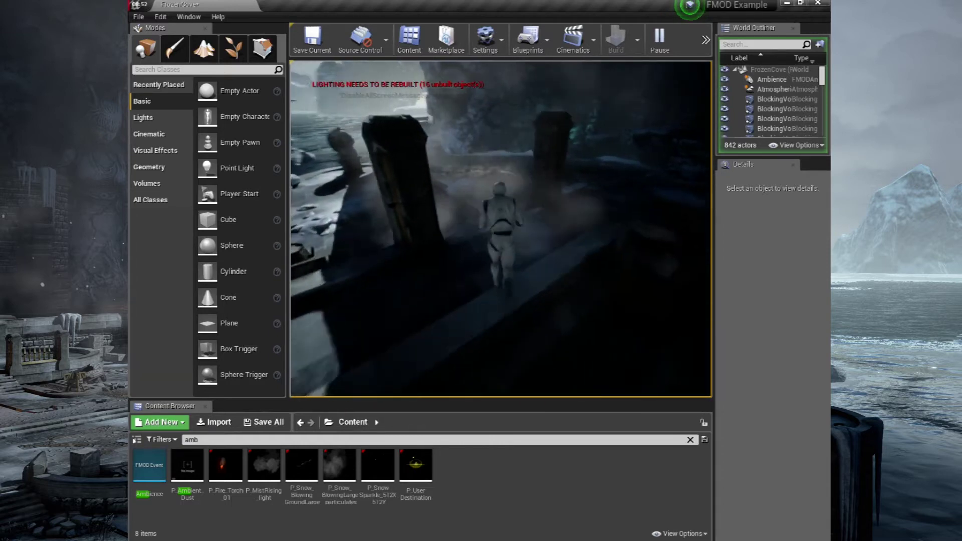
{"action": "key", "text": "w"}
{"action": "key", "text": "w"}
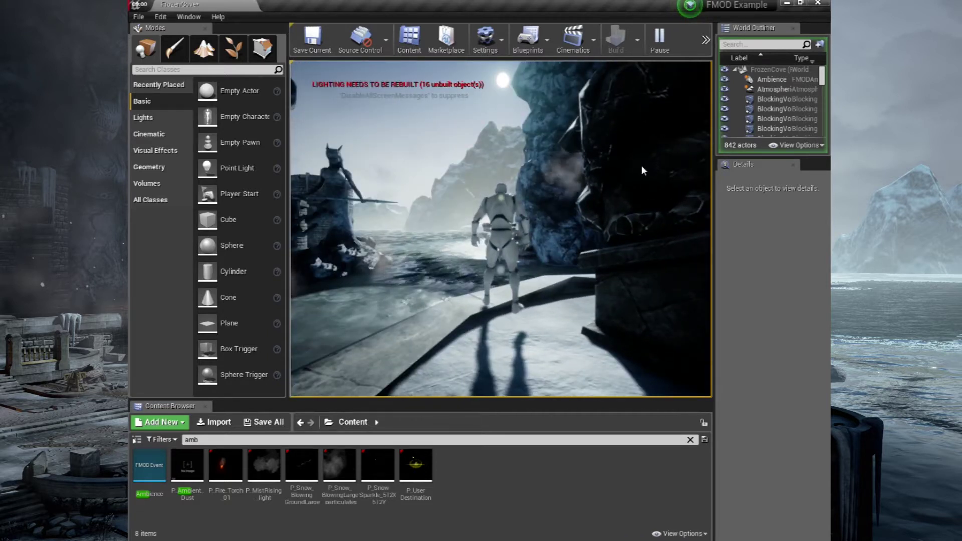
{"action": "key", "text": "Escape"}
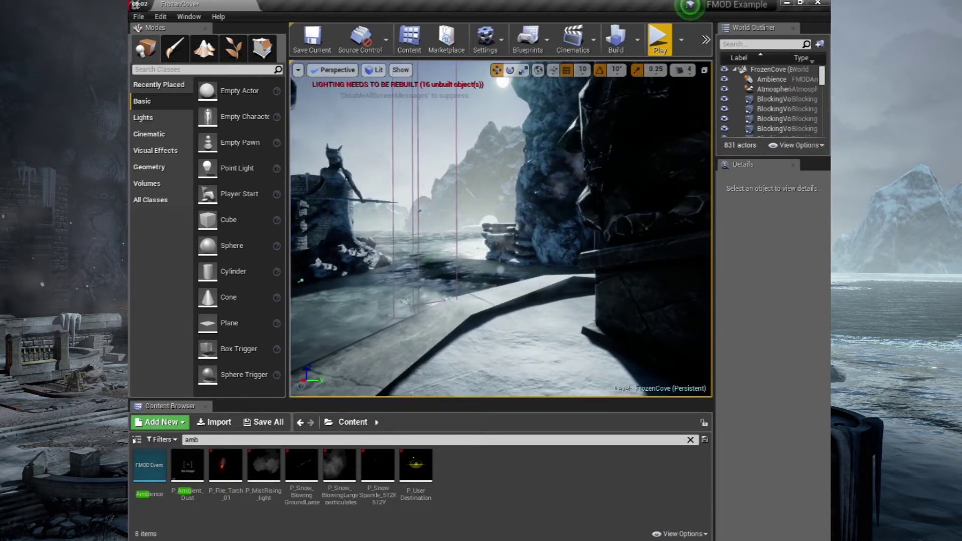
In FMOD Studio, create a new 3D event named Sea and move it into the Ambience folder.
{"action": "left_click", "coordinate": [381, 540]}
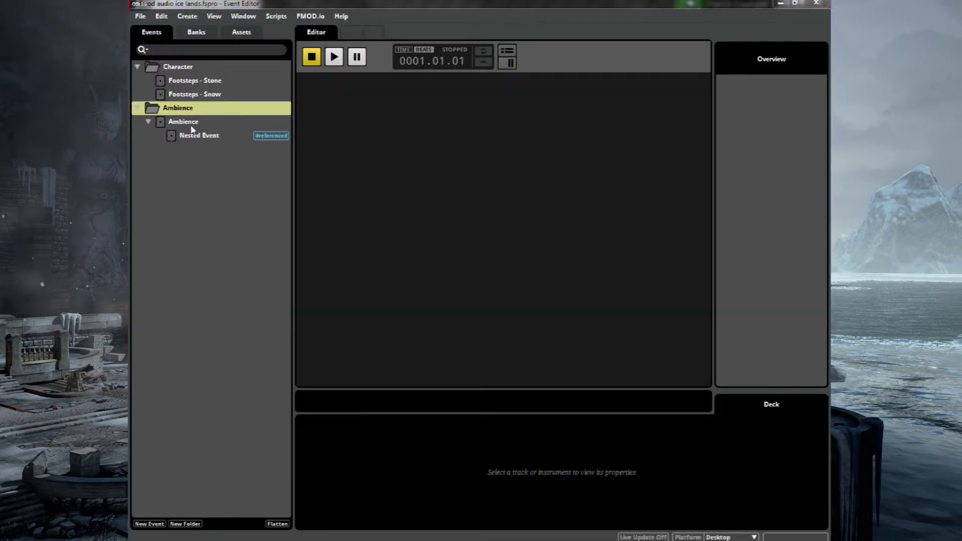
{"action": "right_click", "coordinate": [202, 203]}
{"action": "mouse_move", "coordinate": [235, 209]}
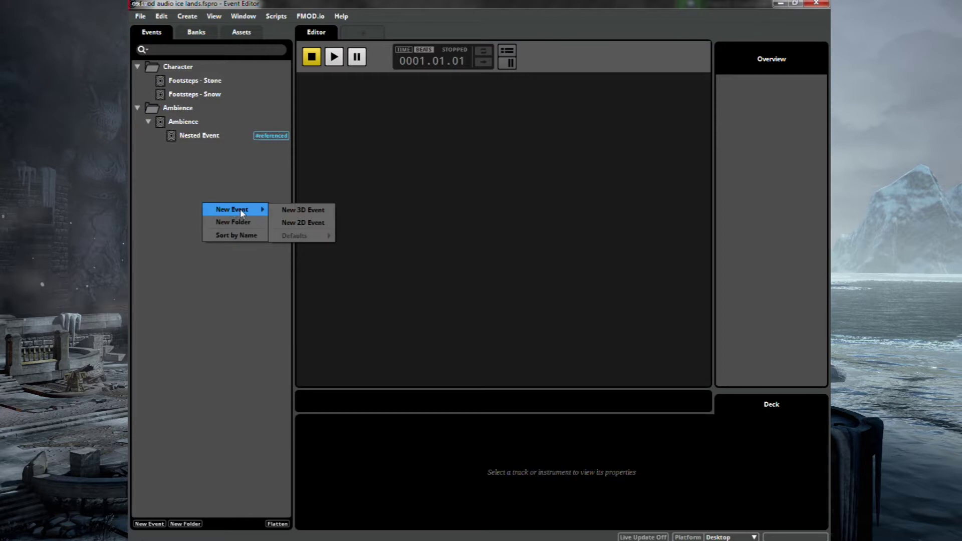
{"action": "left_click", "coordinate": [308, 209]}
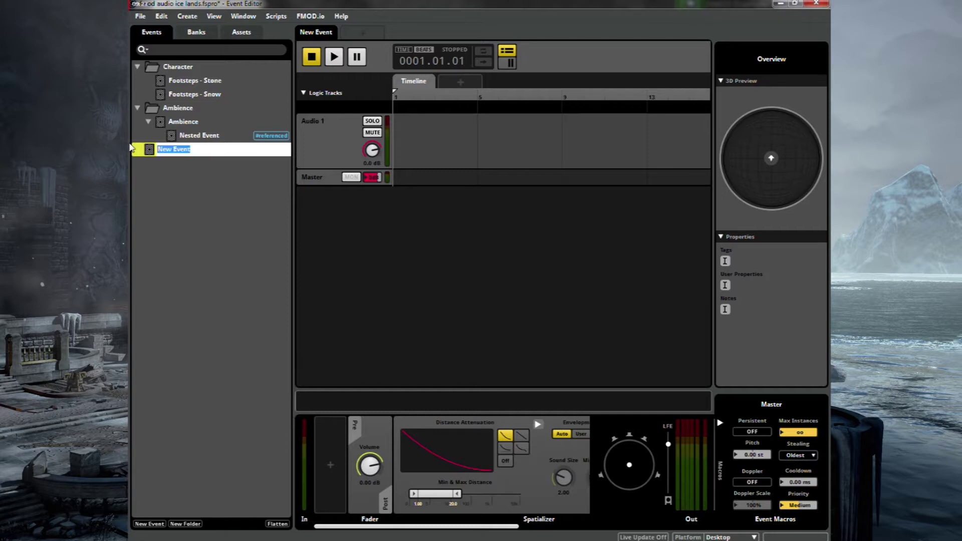
{"action": "type", "text": "Sea"}
{"action": "left_click", "coordinate": [214, 237]}
{"action": "left_click_drag", "start_coordinate": [161, 149], "coordinate": [173, 111]}
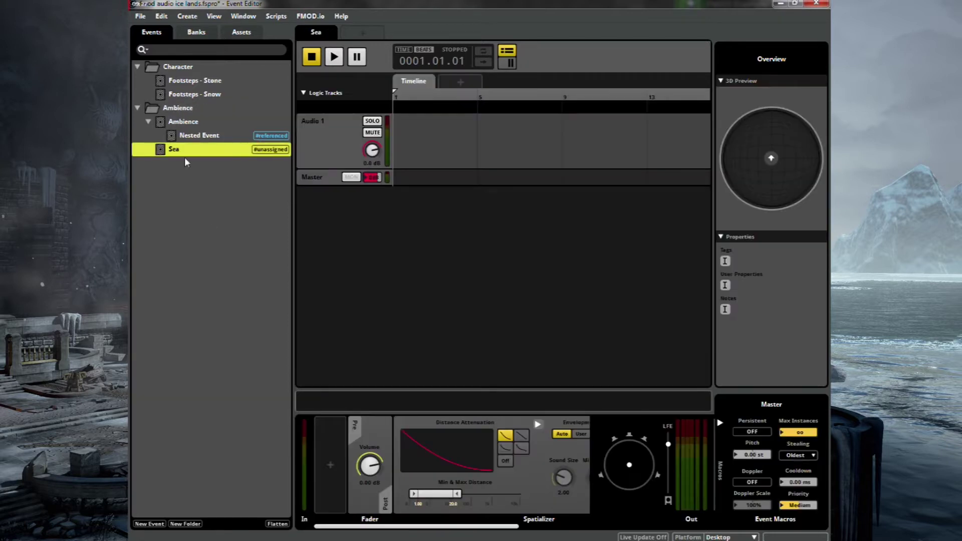
Add Sea (Loop).wav from the Ambience assets to the Sea event's Audio 1 track, aligned with the timeline start.
{"action": "key", "text": "ctrl+6"}
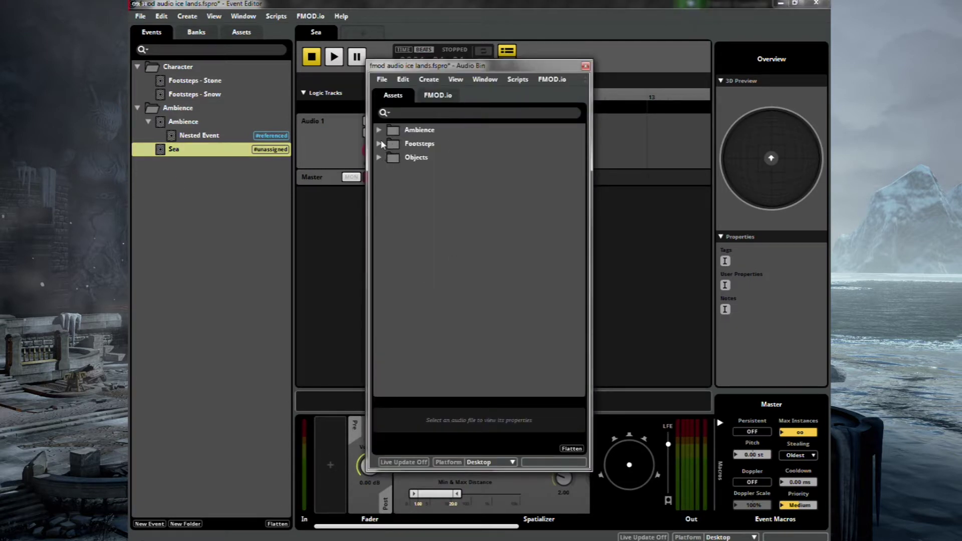
{"action": "left_click", "coordinate": [379, 131]}
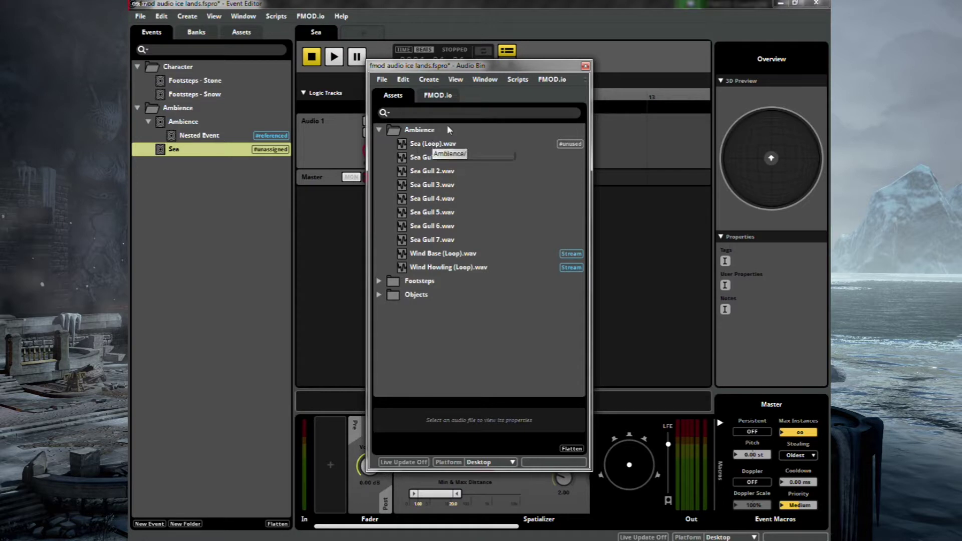
{"action": "left_click_drag", "start_coordinate": [442, 66], "coordinate": [688, 60]}
{"action": "left_click_drag", "start_coordinate": [681, 141], "coordinate": [427, 142]}
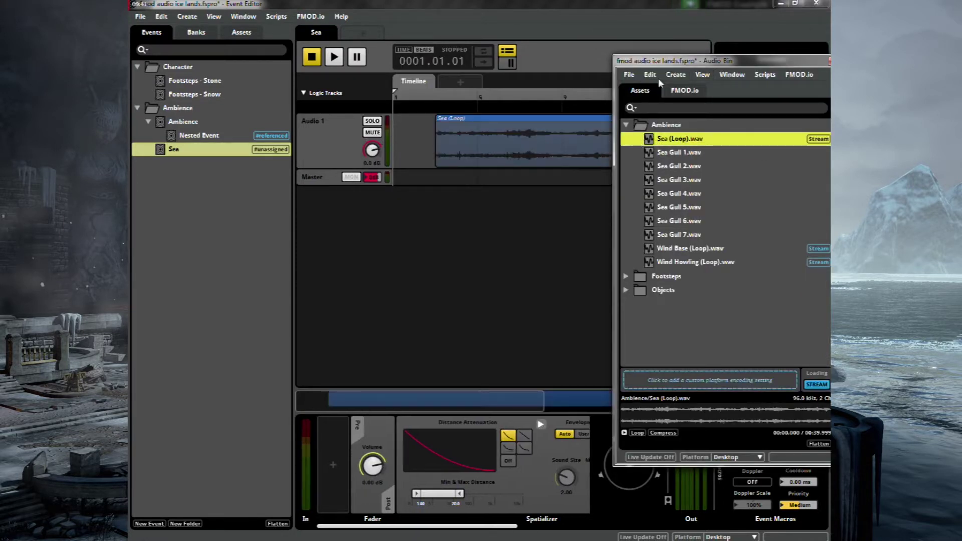
{"action": "left_click", "coordinate": [830, 60]}
{"action": "left_click_drag", "start_coordinate": [561, 142], "coordinate": [507, 145]}
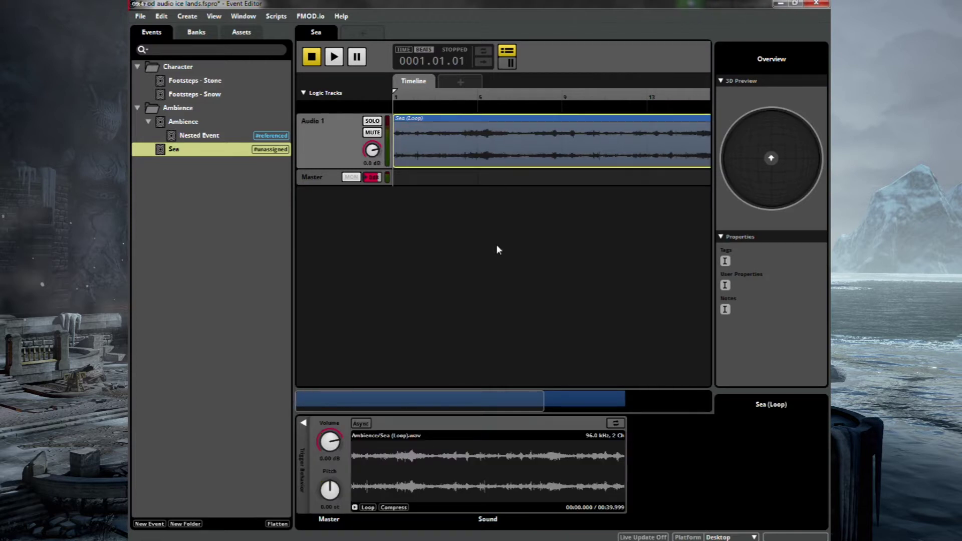
Create a loop region spanning the whole Sea (Loop) instrument.
{"action": "scroll", "coordinate": [499, 165], "scroll_direction": "down", "scroll_amount": 2}
{"action": "right_click", "coordinate": [486, 144]}
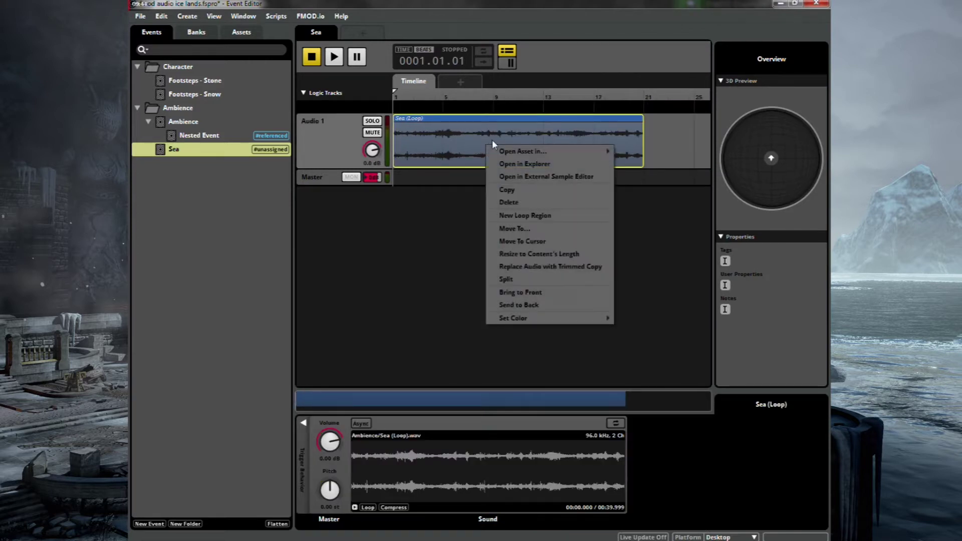
{"action": "left_click", "coordinate": [532, 214]}
Audition the Sea event across its loop point, lower the Audio 1 track volume to -6.0 dB, and stop playback.
{"action": "left_click", "coordinate": [624, 96]}
{"action": "key", "text": "space"}
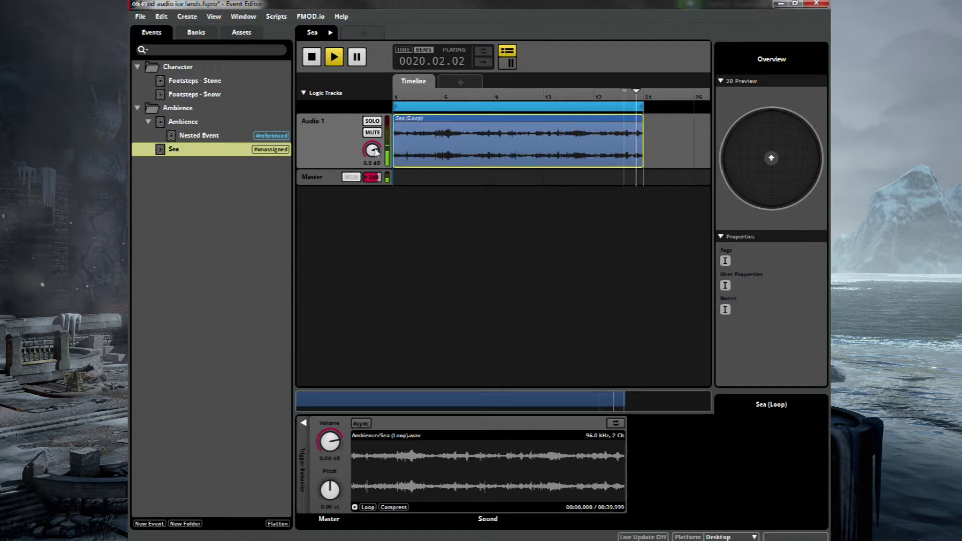
{"action": "left_click_drag", "start_coordinate": [371, 148], "coordinate": [373, 152]}
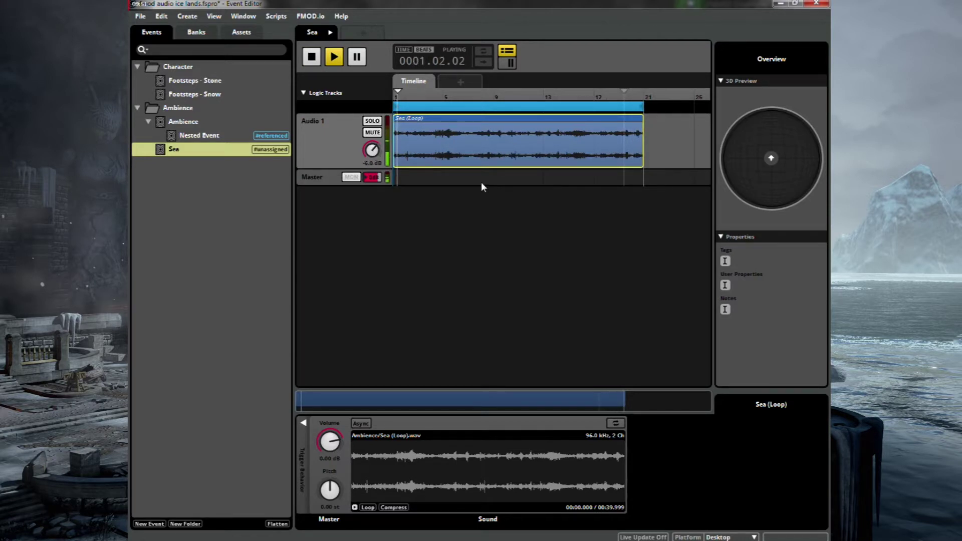
{"action": "left_click", "coordinate": [486, 231]}
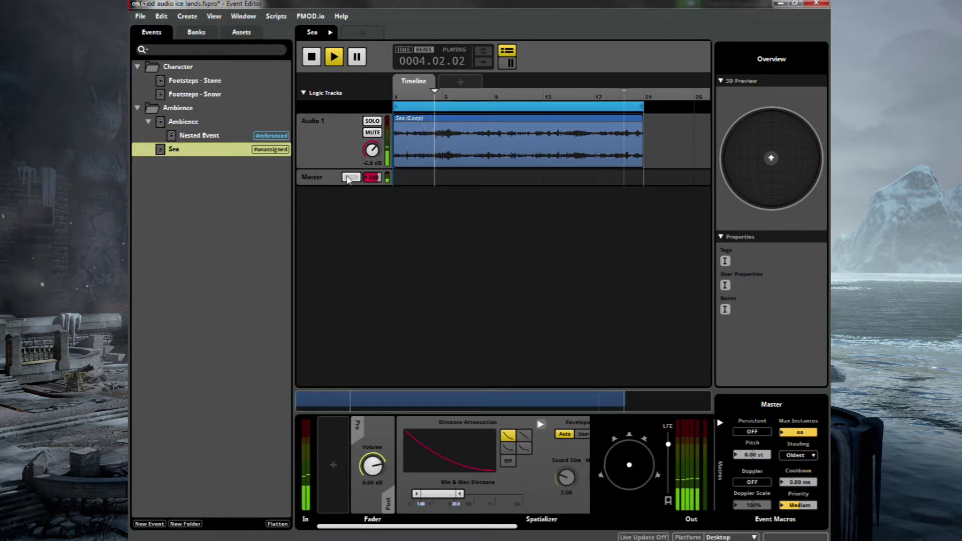
{"action": "key", "text": "space"}
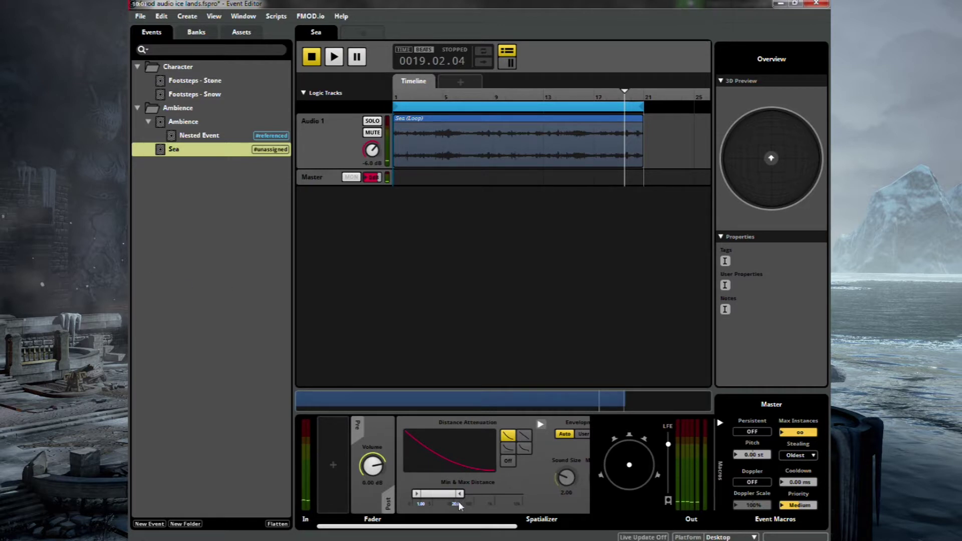
On the Sea event's spatializer, set the maximum distance to 150 and raise the minimum distance.
{"action": "double_click", "coordinate": [456, 505]}
{"action": "type", "text": "1"}
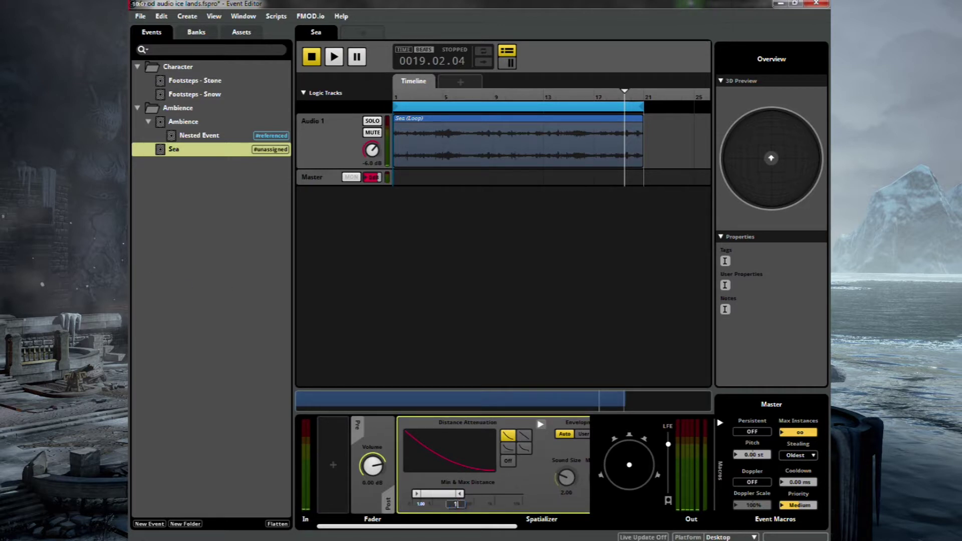
{"action": "type", "text": "50"}
{"action": "key", "text": "Return"}
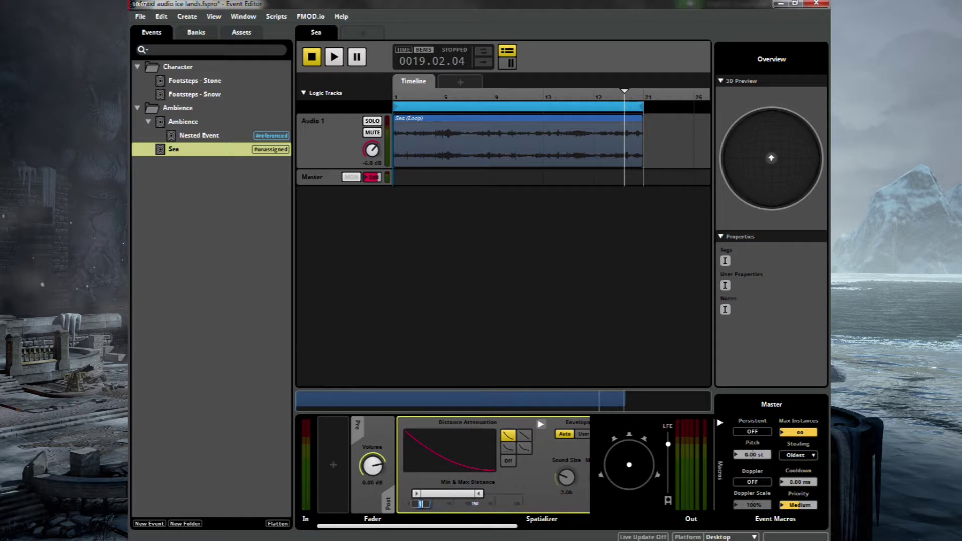
{"action": "key", "text": "Return"}
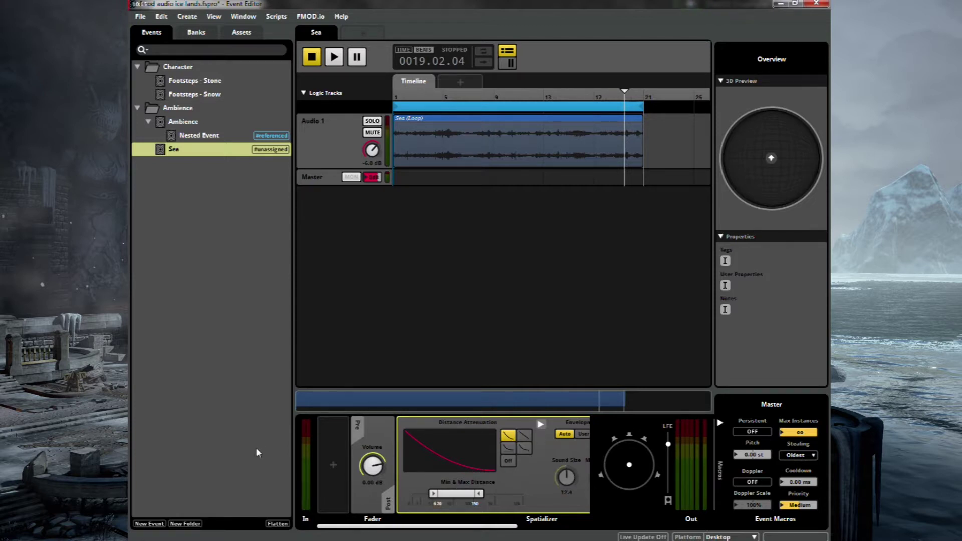
Add a second audio track below Audio 1 in the Sea event.
{"action": "left_click", "coordinate": [180, 150]}
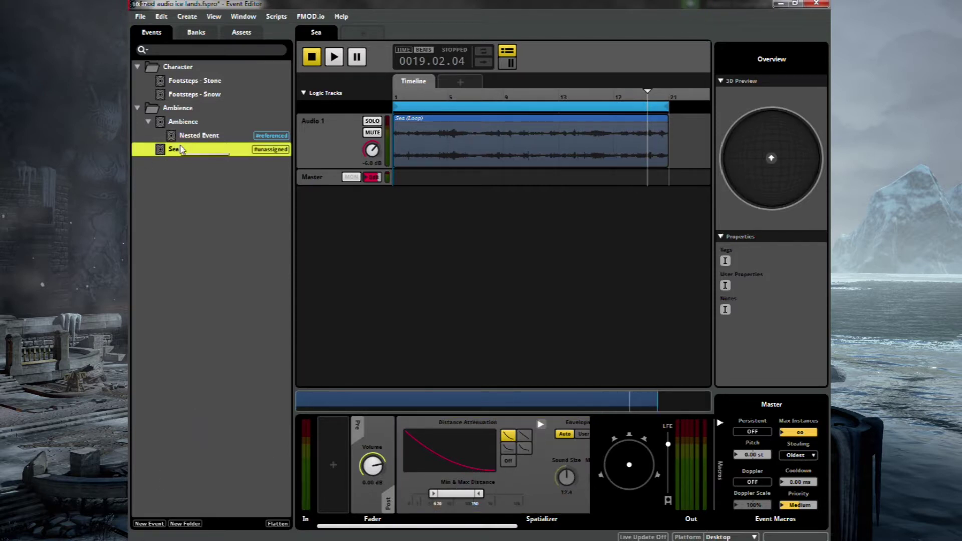
{"action": "left_click", "coordinate": [338, 141]}
{"action": "left_click", "coordinate": [457, 156]}
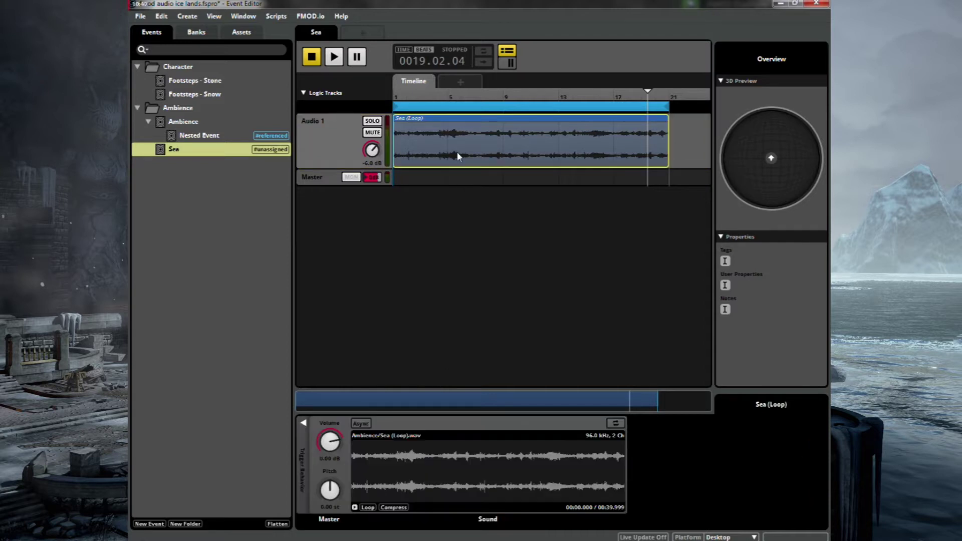
{"action": "left_click", "coordinate": [332, 150]}
{"action": "right_click", "coordinate": [332, 149]}
{"action": "left_click", "coordinate": [354, 160]}
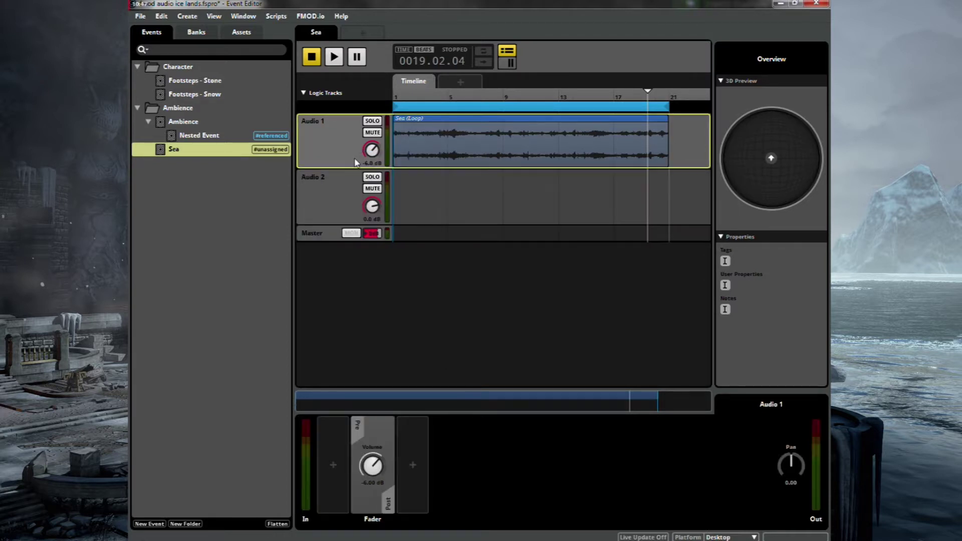
Add a scatterer instrument to the Audio 2 track and stretch it across the full loop region.
{"action": "left_click", "coordinate": [325, 201]}
{"action": "right_click", "coordinate": [459, 195]}
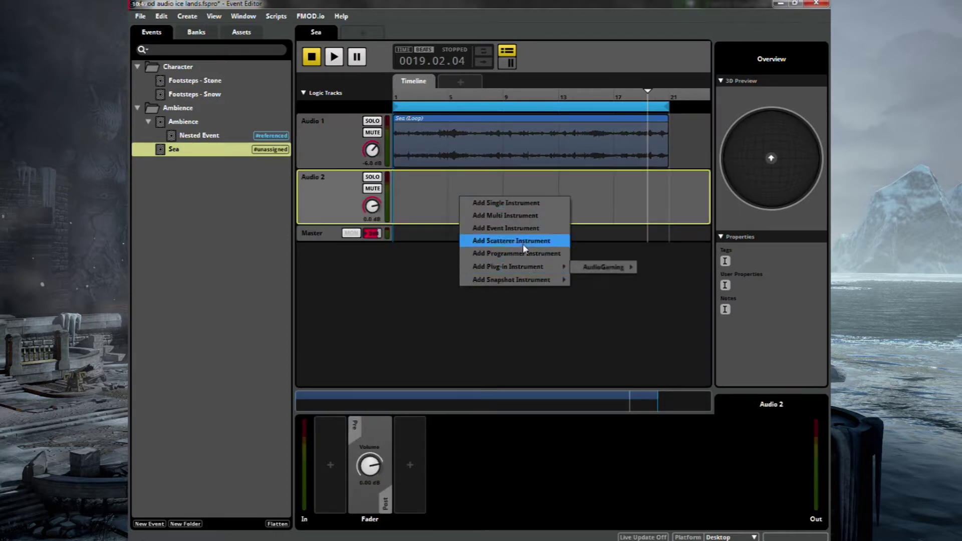
{"action": "left_click", "coordinate": [523, 242]}
{"action": "left_click_drag", "start_coordinate": [483, 199], "coordinate": [667, 193]}
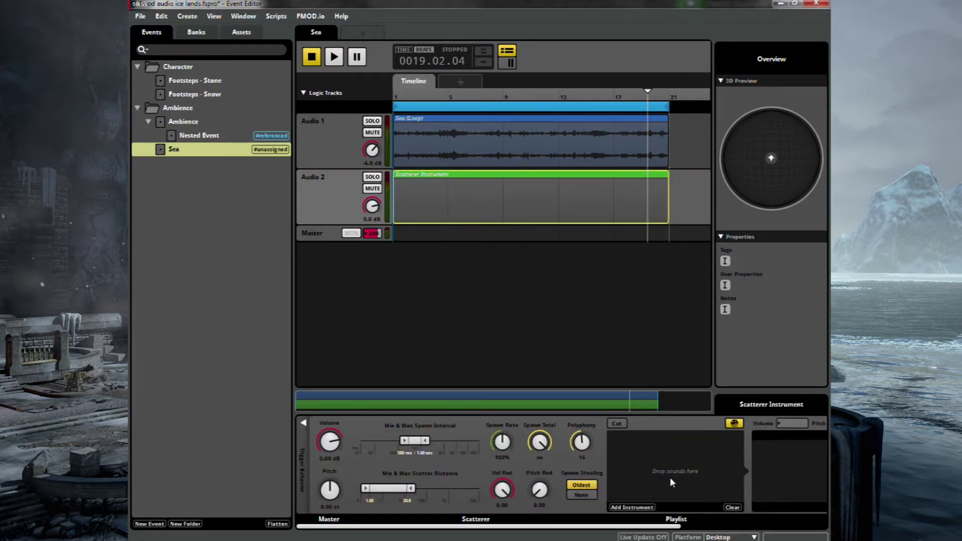
Add an event instrument to the scatterer's playlist and open its nested event.
{"action": "right_click", "coordinate": [666, 464]}
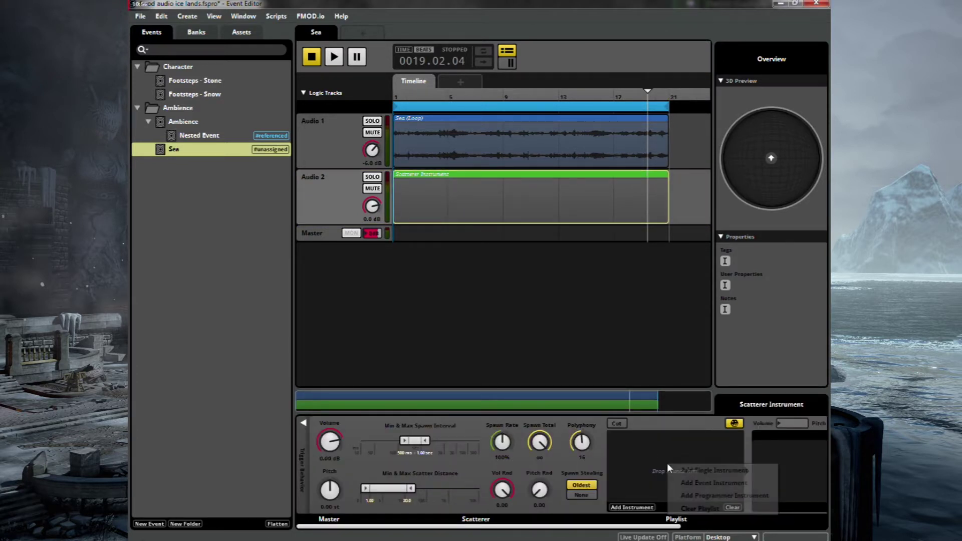
{"action": "left_click", "coordinate": [723, 483]}
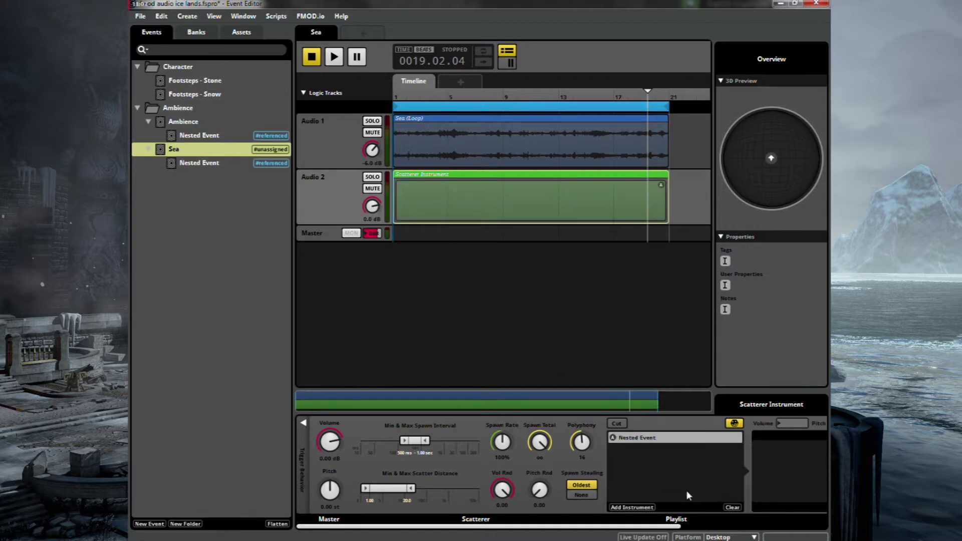
{"action": "double_click", "coordinate": [658, 442]}
Place the Wind Howling (Loop).wav asset from the Ambience folder on the nested event's Audio 1 track.
{"action": "key", "text": "ctrl+6"}
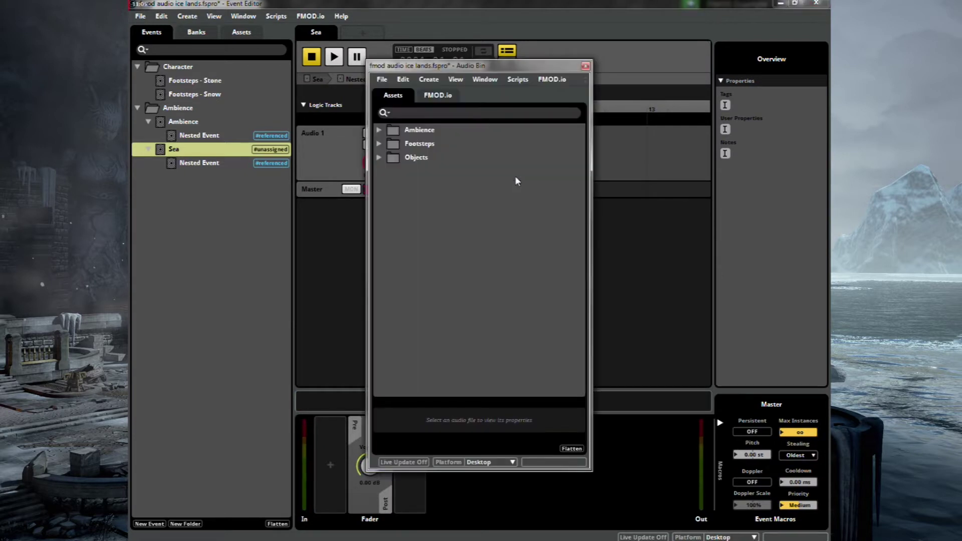
{"action": "left_click", "coordinate": [378, 130]}
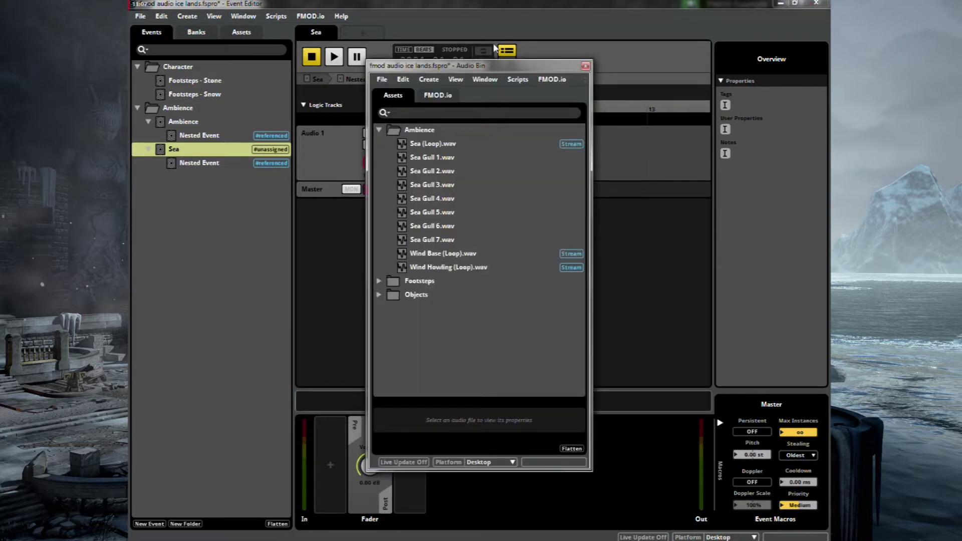
{"action": "left_click_drag", "start_coordinate": [496, 65], "coordinate": [701, 41]}
{"action": "left_click_drag", "start_coordinate": [659, 242], "coordinate": [442, 160]}
{"action": "left_click", "coordinate": [792, 42]}
Automate the nested event's Audio 1 volume, rising from silence to about -10 dB and falling back to silence near bar 9.
{"action": "right_click", "coordinate": [372, 162]}
{"action": "left_click", "coordinate": [389, 166]}
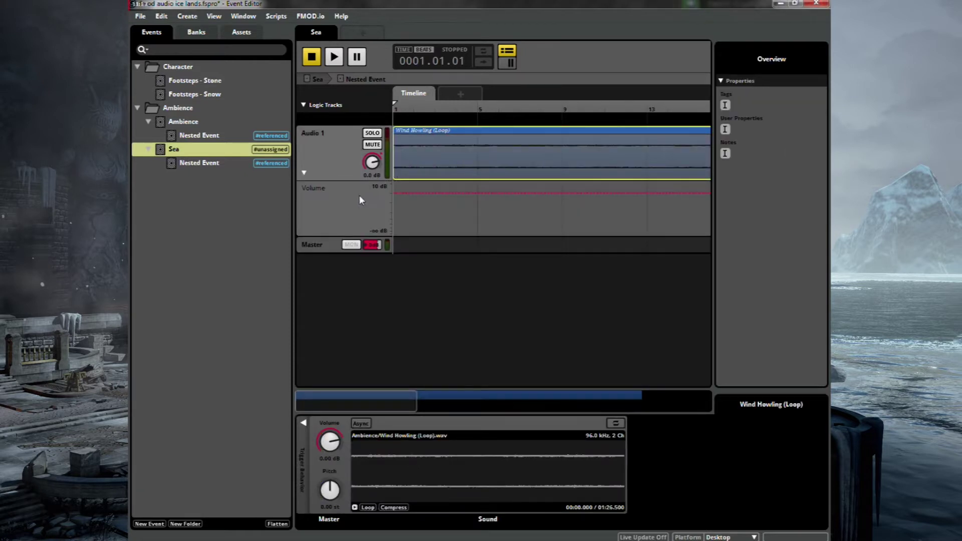
{"action": "left_click", "coordinate": [436, 204]}
{"action": "left_click", "coordinate": [406, 193]}
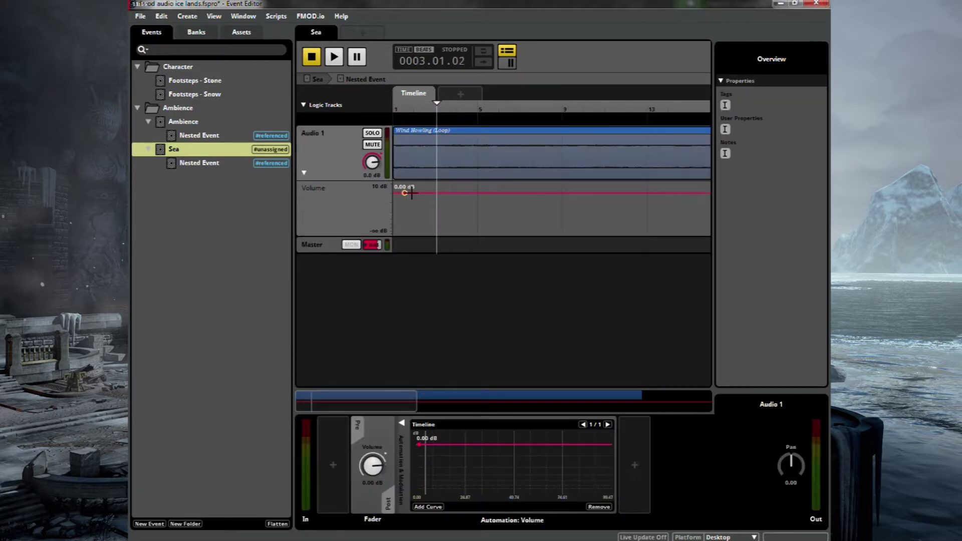
{"action": "left_click", "coordinate": [447, 193]}
{"action": "left_click_drag", "start_coordinate": [405, 193], "coordinate": [394, 232]}
{"action": "left_click_drag", "start_coordinate": [446, 193], "coordinate": [442, 202]}
{"action": "left_click", "coordinate": [493, 203]}
{"action": "left_click_drag", "start_coordinate": [520, 204], "coordinate": [572, 234]}
{"action": "scroll", "coordinate": [518, 232], "scroll_direction": "down", "scroll_amount": 4}
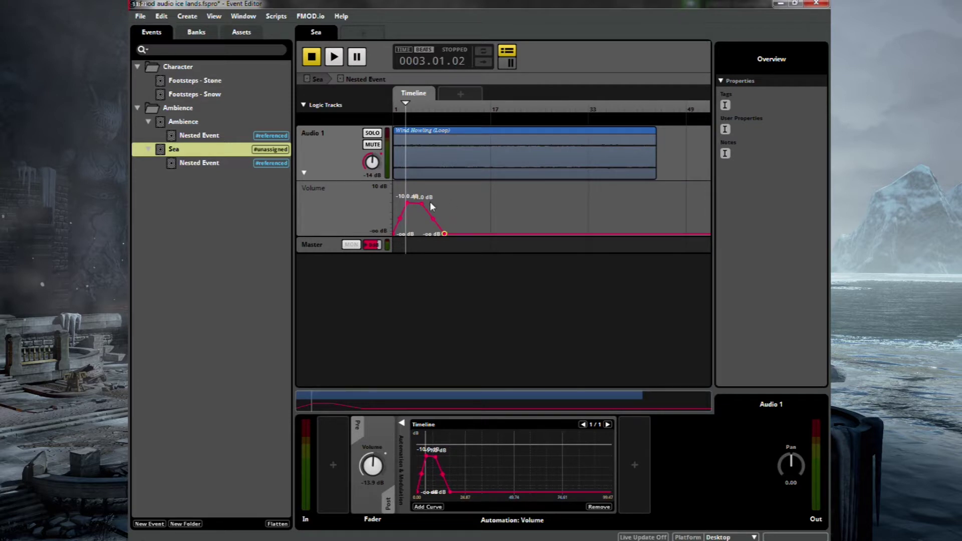
Reduce the volume curve to a single -10 dB peak near bar 11 and stretch its fade-out to about bar 22.
{"action": "left_click", "coordinate": [407, 203]}
{"action": "key", "text": "Delete"}
{"action": "left_click_drag", "start_coordinate": [423, 203], "coordinate": [444, 203]}
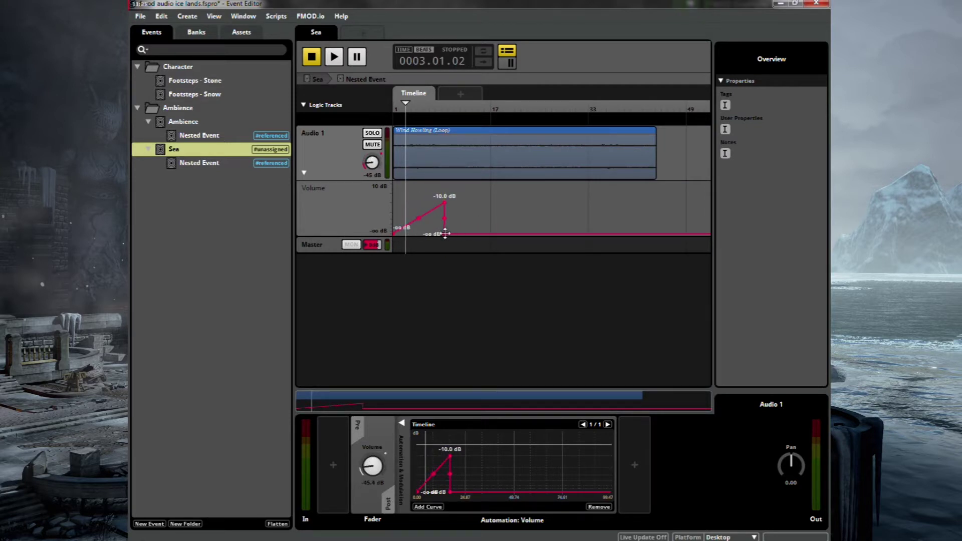
{"action": "left_click_drag", "start_coordinate": [445, 233], "coordinate": [520, 233]}
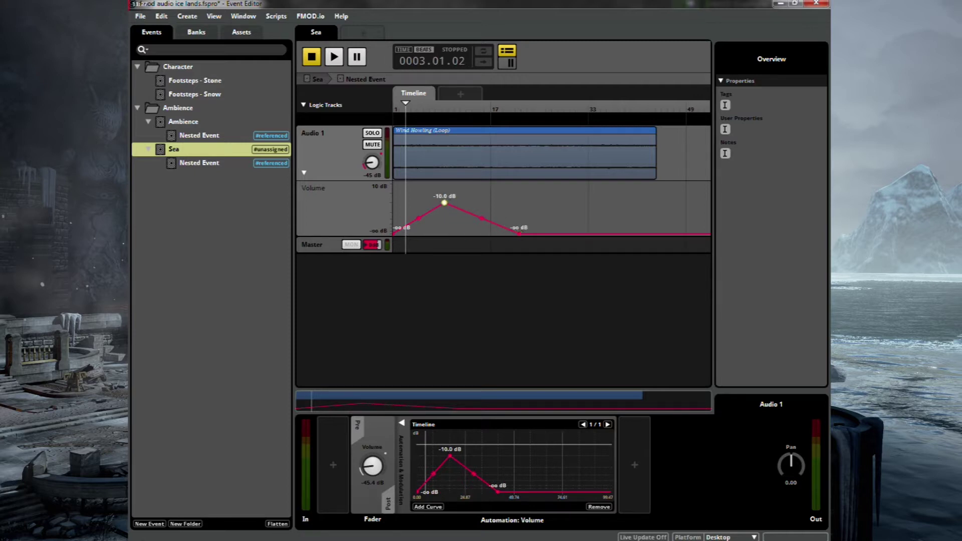
{"action": "left_click_drag", "start_coordinate": [445, 203], "coordinate": [454, 203]}
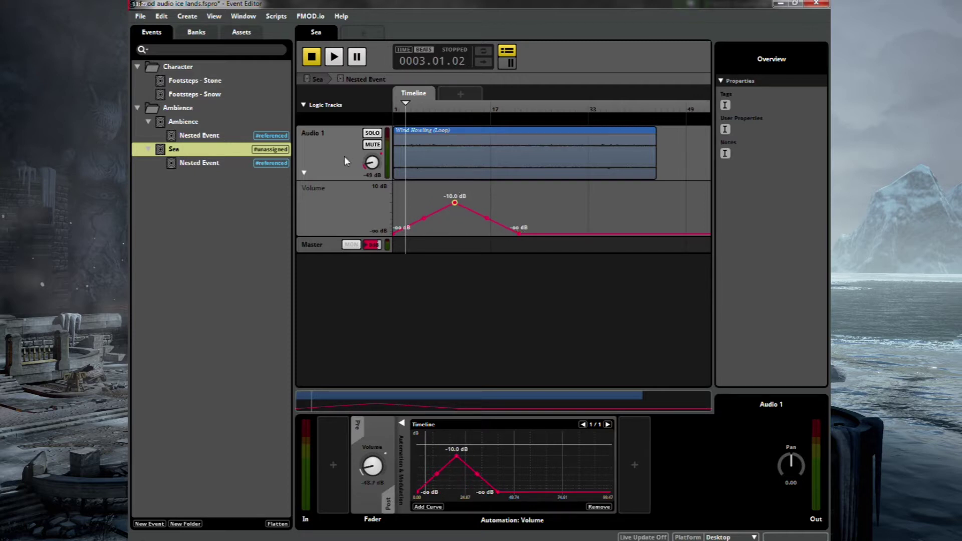
Return to the Sea event and set the scatterer's maximum spawn interval to 20 seconds.
{"action": "left_click", "coordinate": [317, 79]}
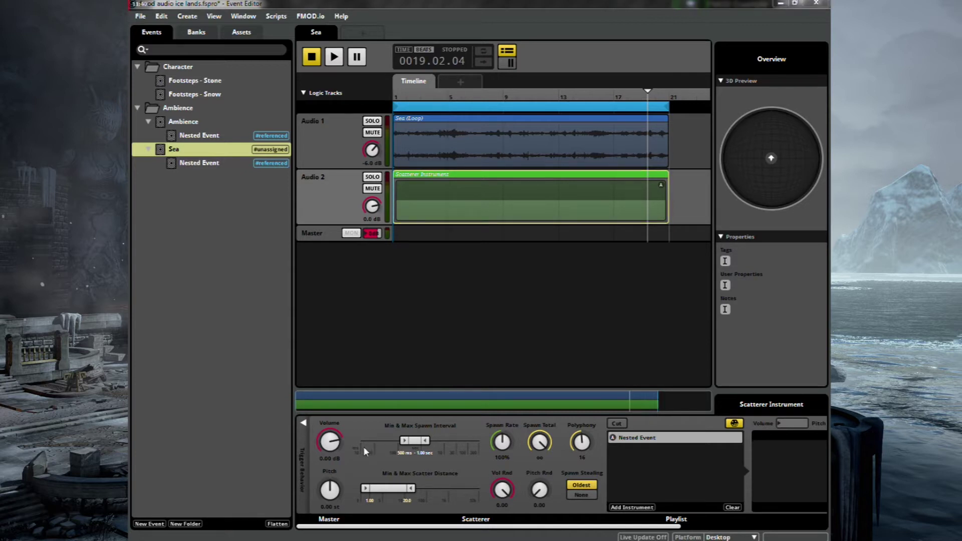
{"action": "left_click", "coordinate": [421, 453]}
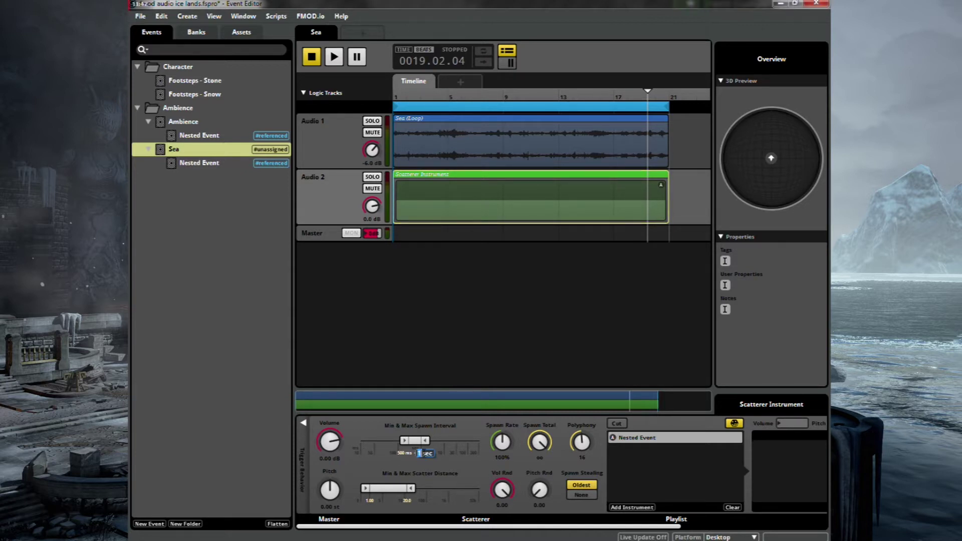
{"action": "key", "text": "Return"}
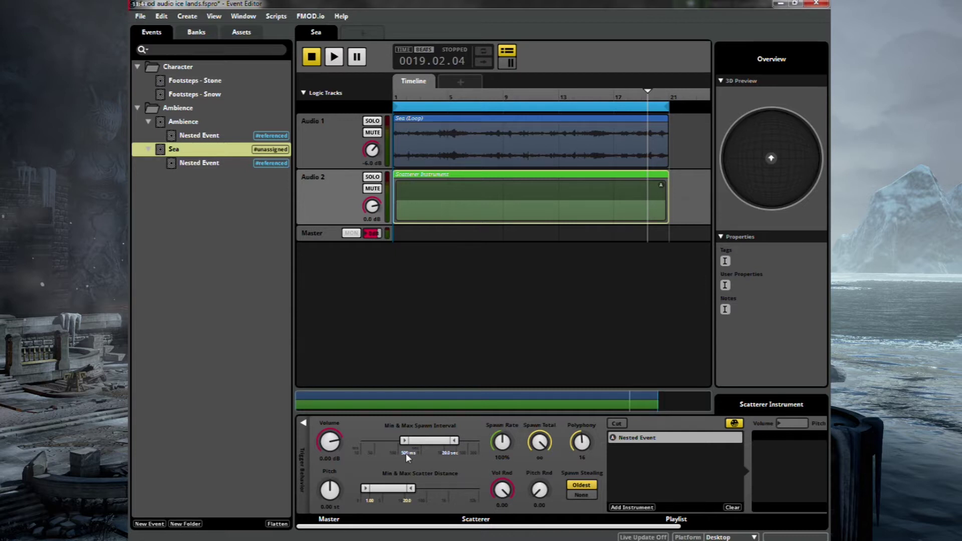
Set the scatterer's scatter distance to about 45 to 1.40k, its polyphony to 3 and its pitch randomization to 5.20.
{"action": "left_click_drag", "start_coordinate": [411, 489], "coordinate": [459, 489]}
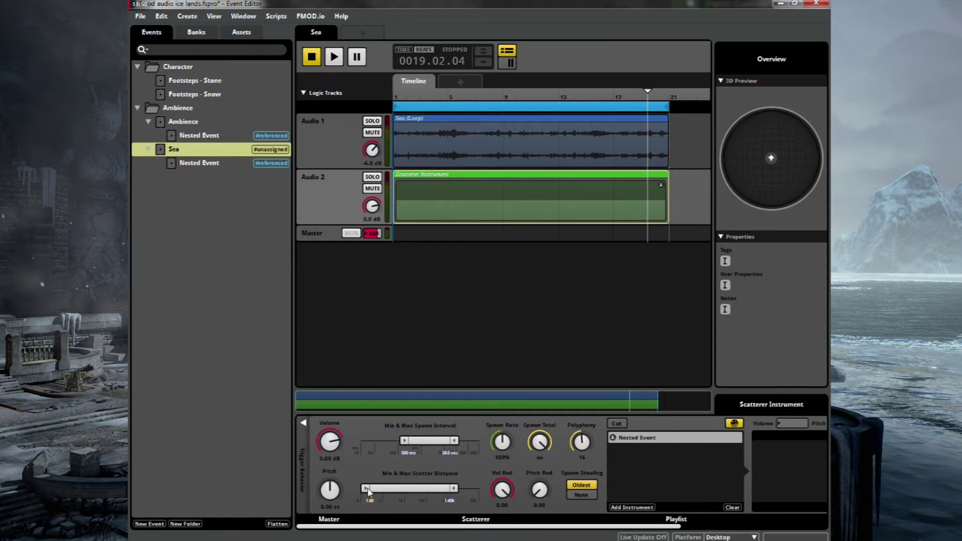
{"action": "left_click_drag", "start_coordinate": [370, 489], "coordinate": [389, 488]}
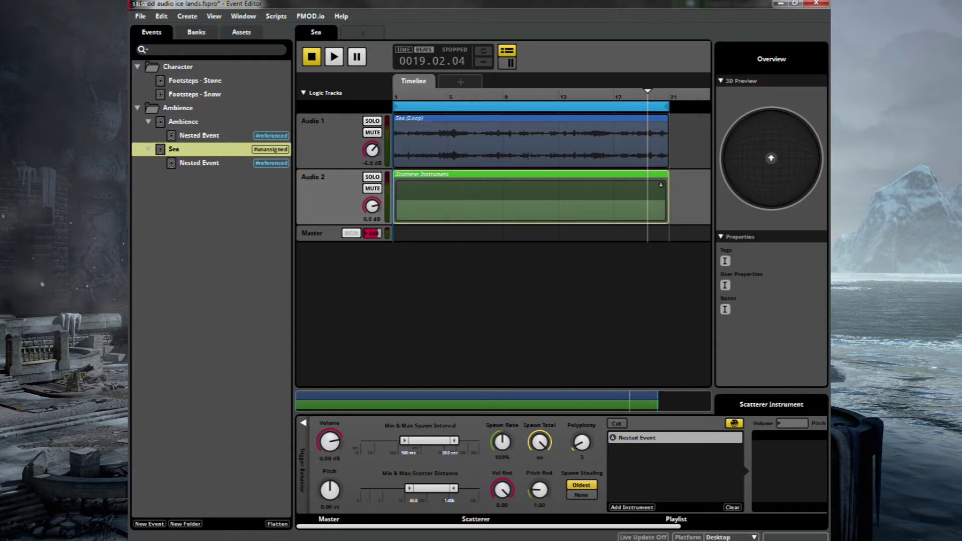
{"action": "left_click_drag", "start_coordinate": [539, 491], "coordinate": [539, 485]}
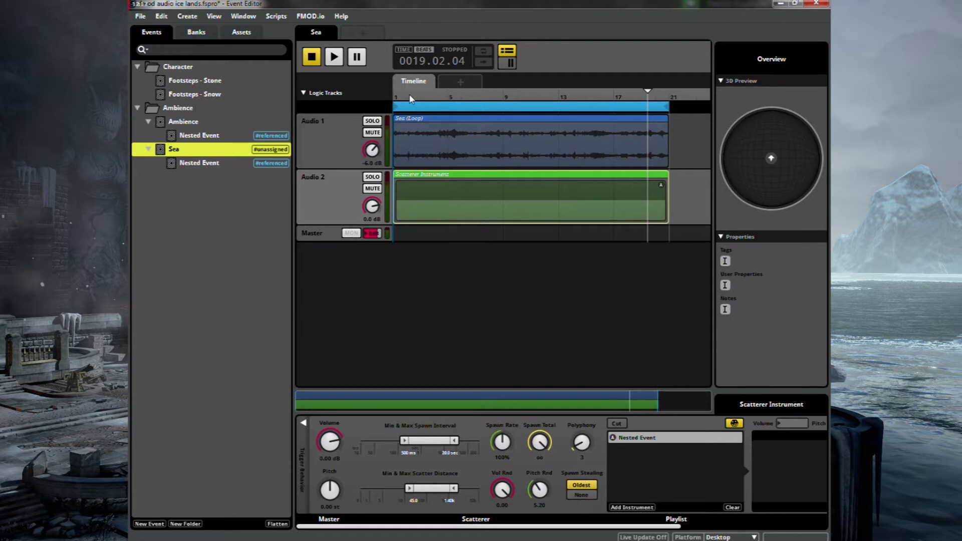
Audition the Sea event, muting Audio 1 temporarily, and balance Audio 2 at 4 dB against Audio 1 at -8 dB.
{"action": "left_click", "coordinate": [395, 96]}
{"action": "key", "text": "space"}
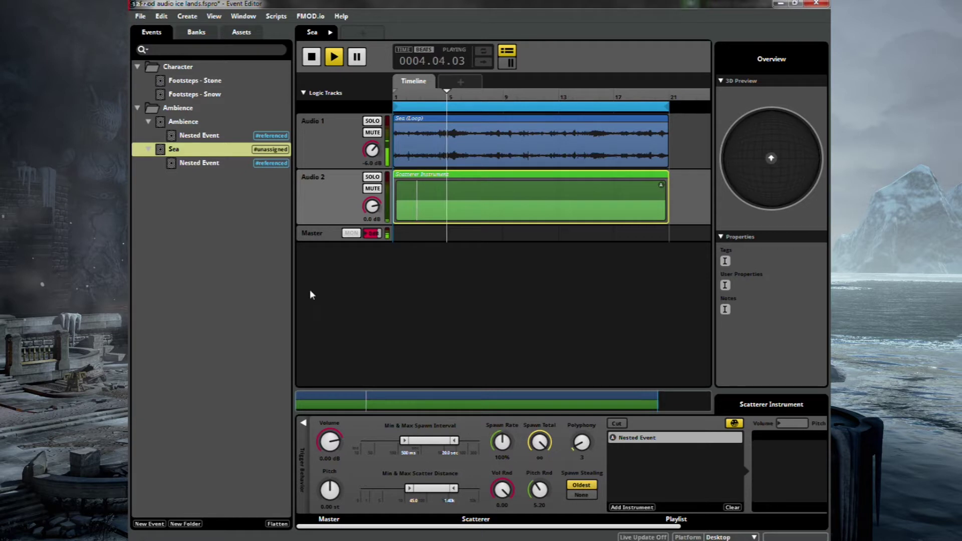
{"action": "left_click", "coordinate": [378, 132]}
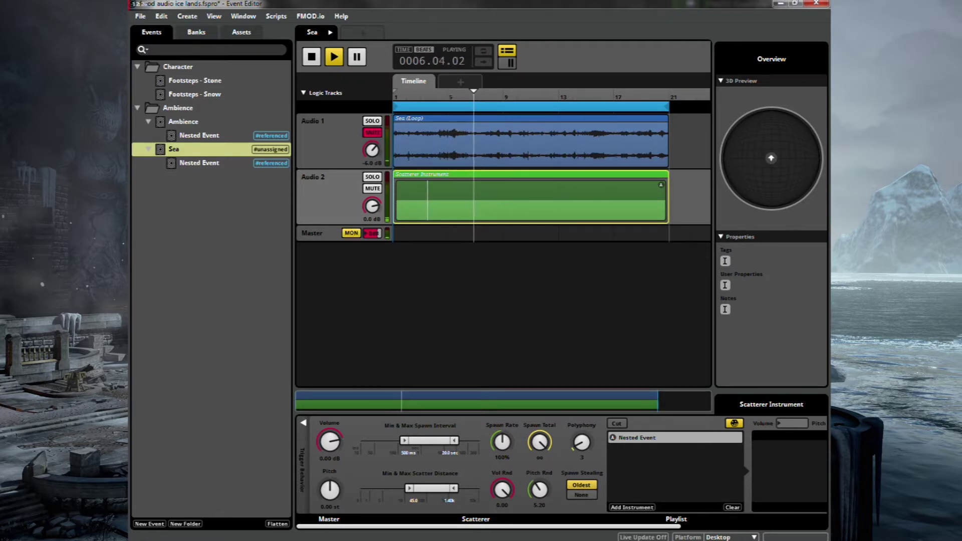
{"action": "left_click_drag", "start_coordinate": [376, 215], "coordinate": [376, 205]}
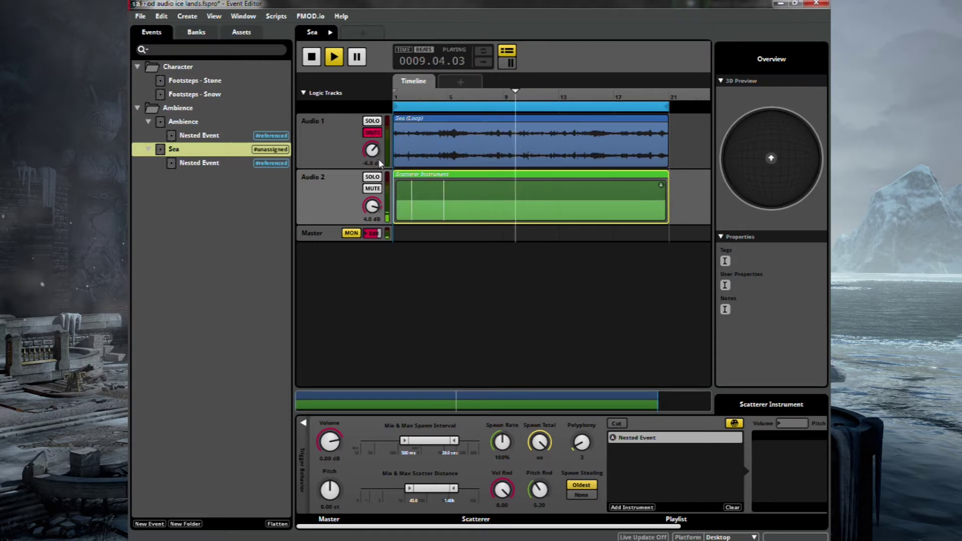
{"action": "left_click_drag", "start_coordinate": [377, 155], "coordinate": [377, 162]}
{"action": "left_click", "coordinate": [379, 133]}
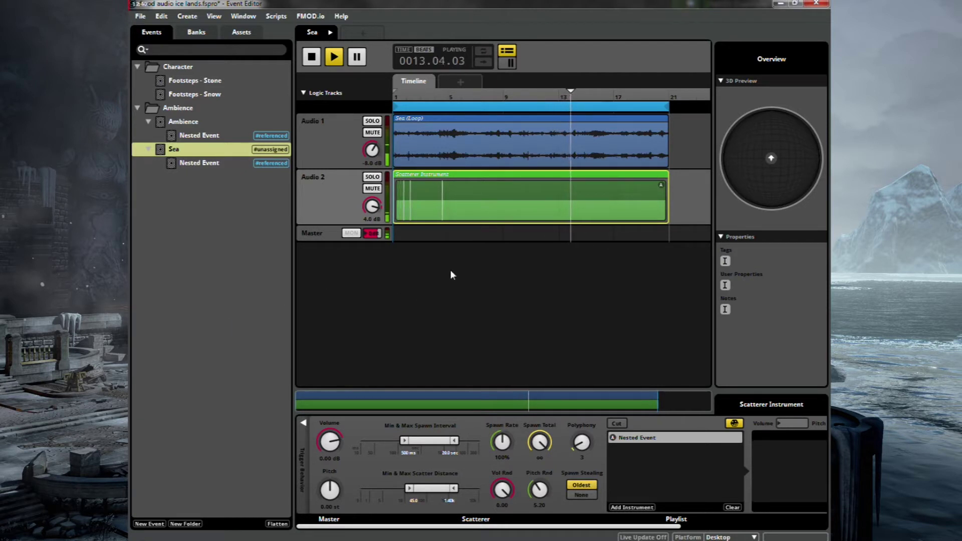
{"action": "key", "text": "space"}
{"action": "key", "text": "space"}
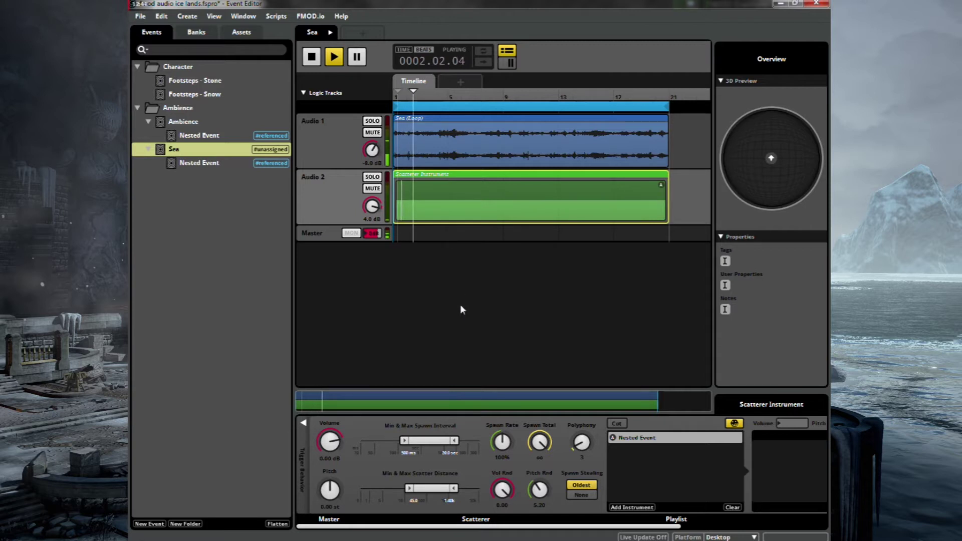
{"action": "key", "text": "space"}
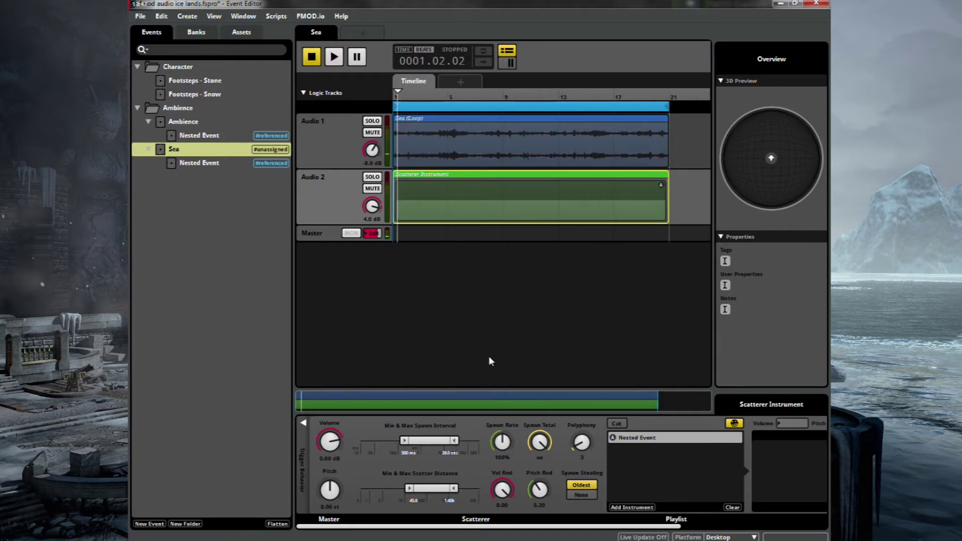
Shorten the nested event's volume curve to peak near bar 6 and end near bar 12, raising its peak above -10 dB.
{"action": "double_click", "coordinate": [636, 438]}
{"action": "mouse_move", "coordinate": [458, 203]}
{"action": "left_mouse_down"}
{"action": "mouse_move", "coordinate": [428, 203]}
{"action": "mouse_move", "coordinate": [442, 203]}
{"action": "left_mouse_up"}
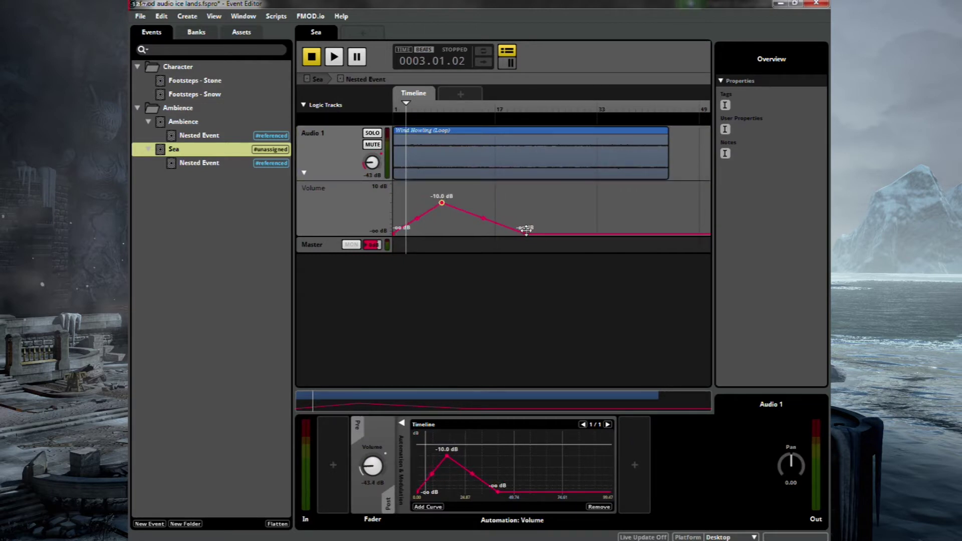
{"action": "left_click_drag", "start_coordinate": [525, 233], "coordinate": [462, 233]}
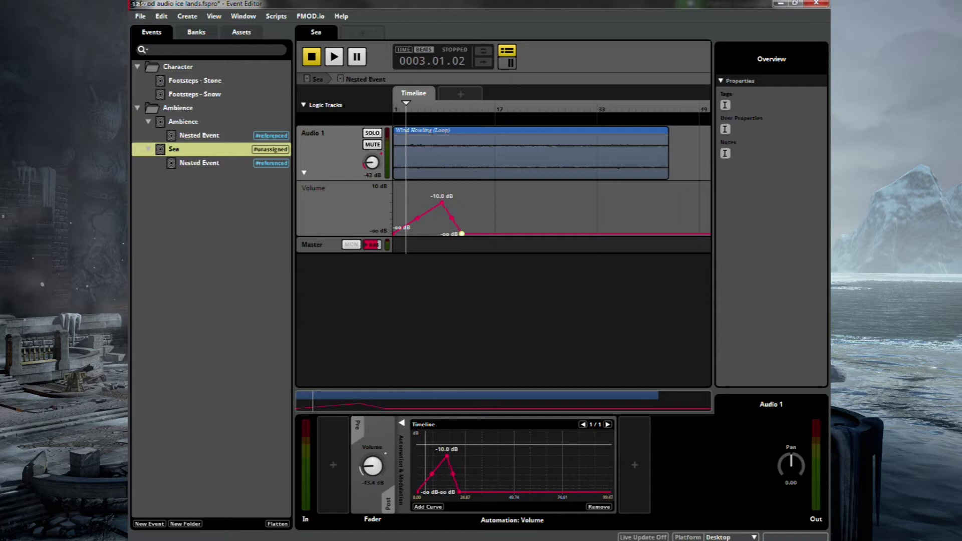
{"action": "left_click_drag", "start_coordinate": [441, 203], "coordinate": [428, 203]}
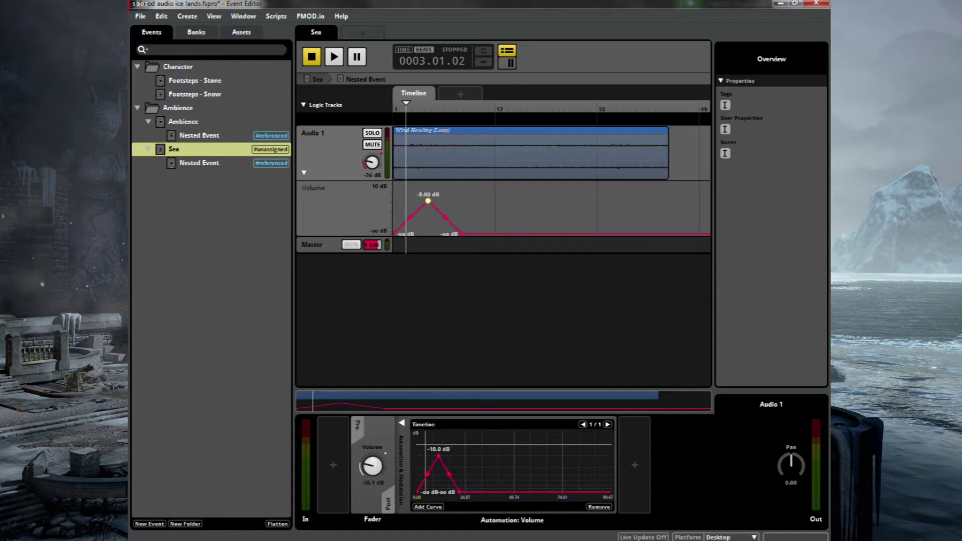
{"action": "left_click_drag", "start_coordinate": [428, 201], "coordinate": [428, 197]}
{"action": "left_click", "coordinate": [321, 79]}
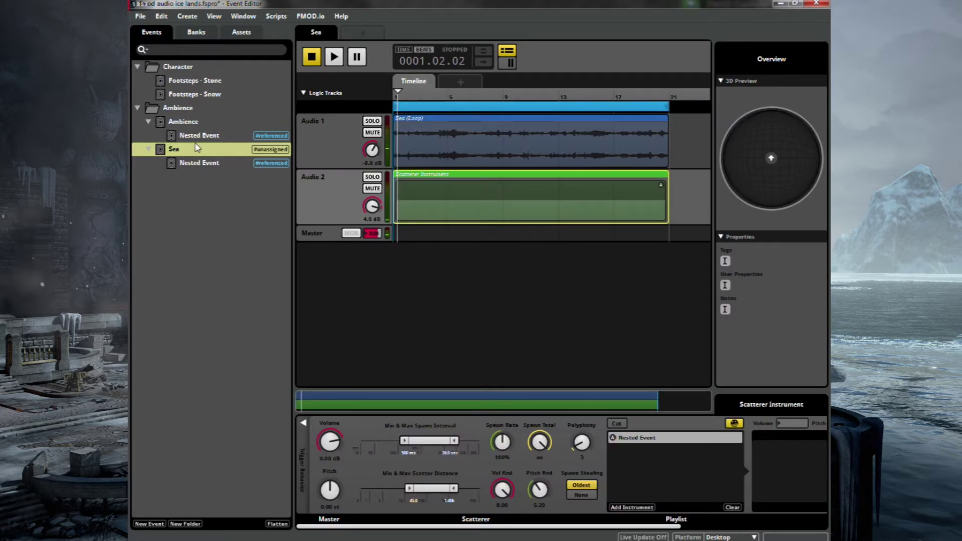
Assign the Sea event to a bank and collapse the Sea and Ambience events in the event list.
{"action": "right_click", "coordinate": [170, 146]}
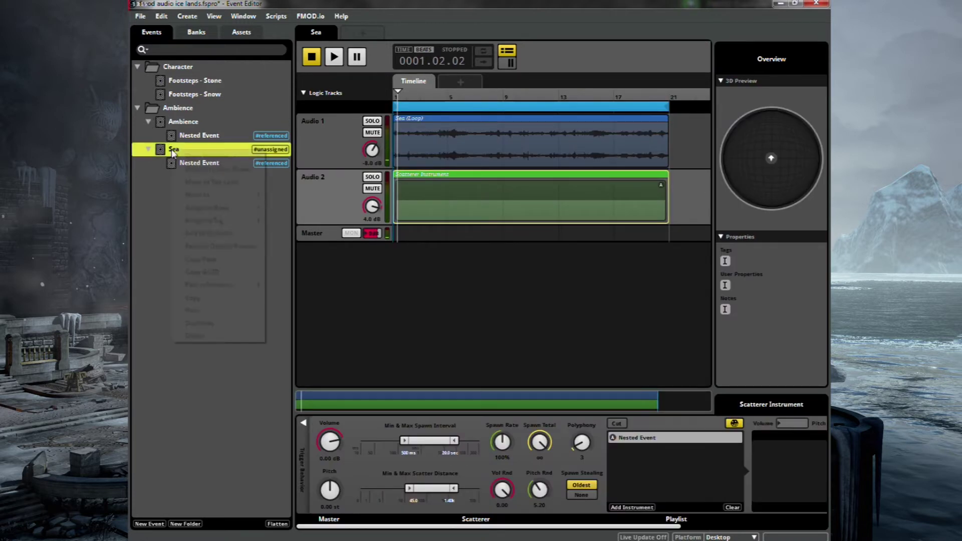
{"action": "mouse_move", "coordinate": [234, 213]}
{"action": "left_click", "coordinate": [278, 210]}
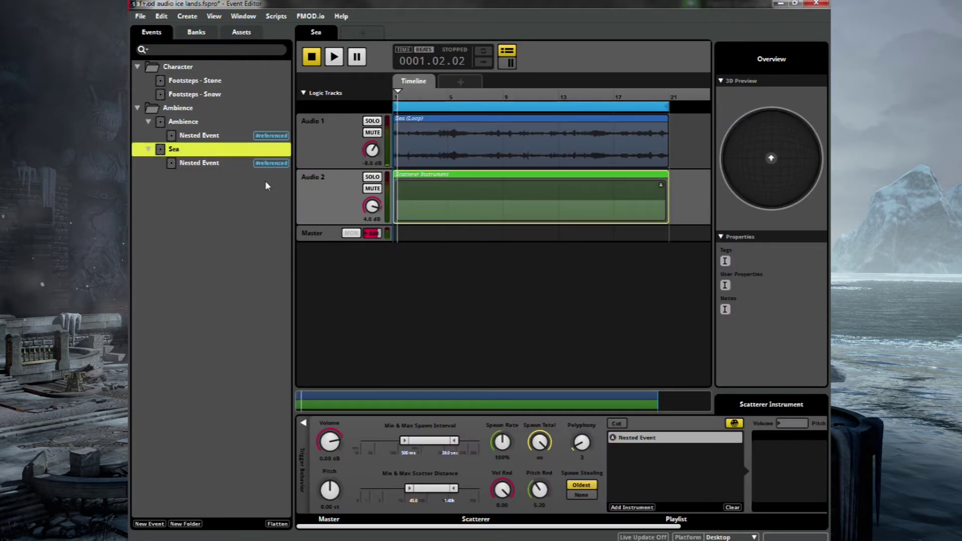
{"action": "left_click", "coordinate": [149, 149]}
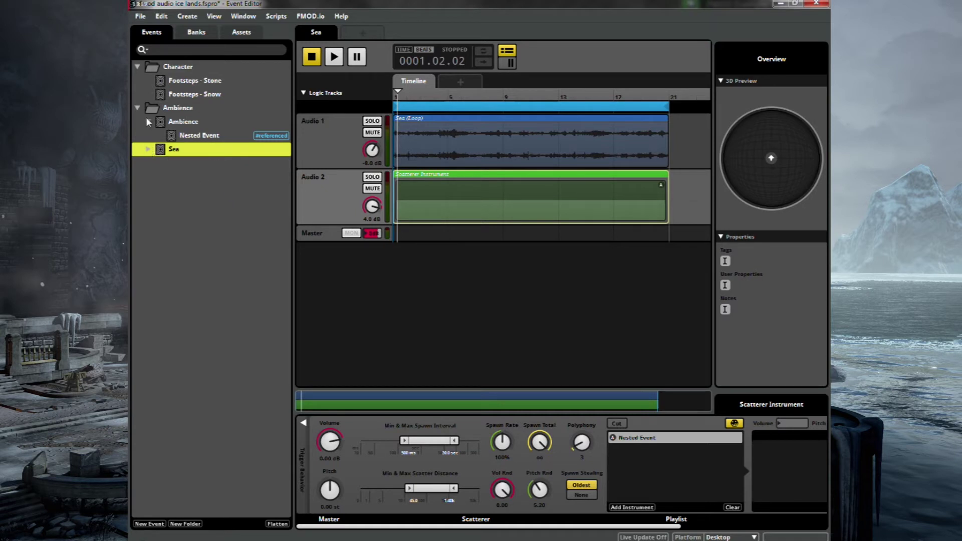
{"action": "left_click", "coordinate": [149, 122]}
Save the FMOD project and build its banks.
{"action": "left_click", "coordinate": [142, 16]}
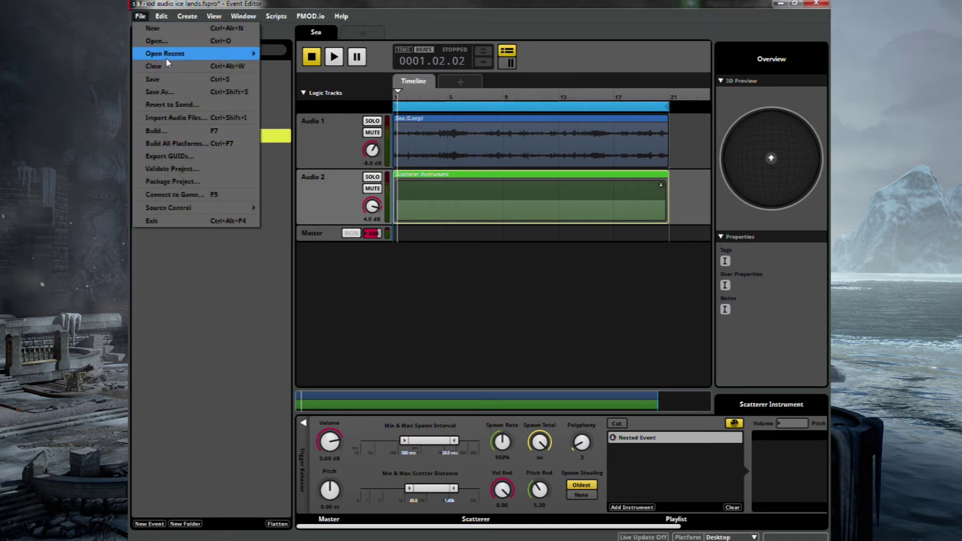
{"action": "left_click", "coordinate": [148, 75]}
{"action": "left_click", "coordinate": [141, 16]}
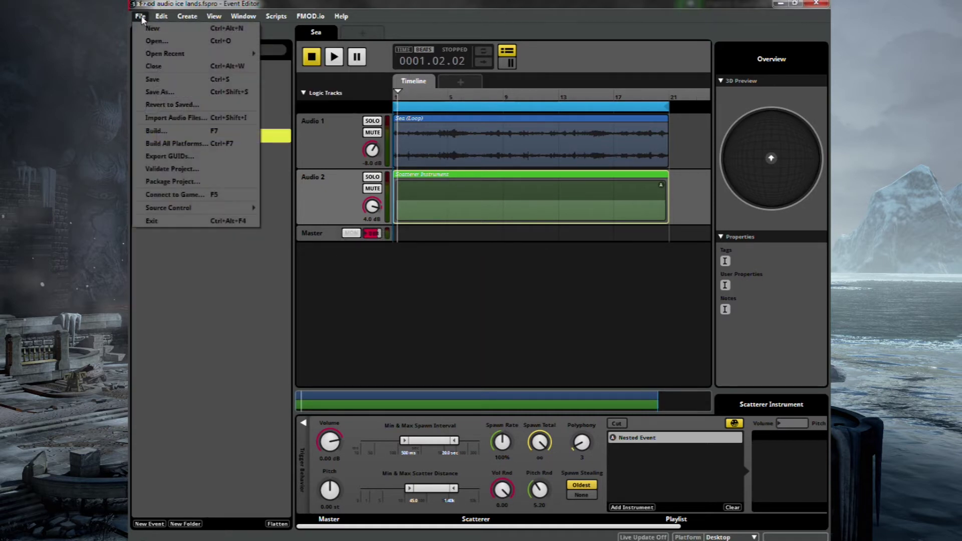
{"action": "left_click", "coordinate": [170, 133]}
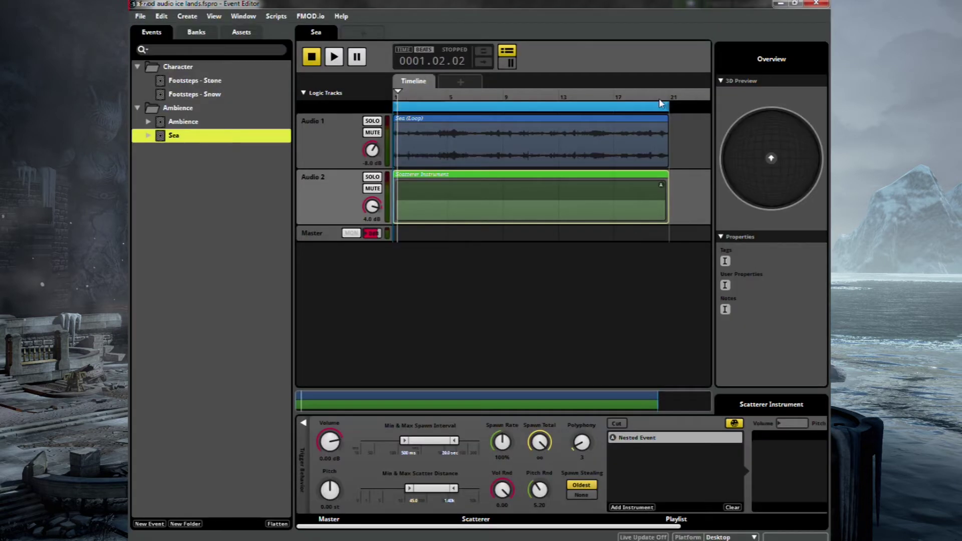
Switch to the Unreal editor and place the Sea FMOD event in the level over the water beyond the snowy shore.
{"action": "left_click", "coordinate": [780, 4]}
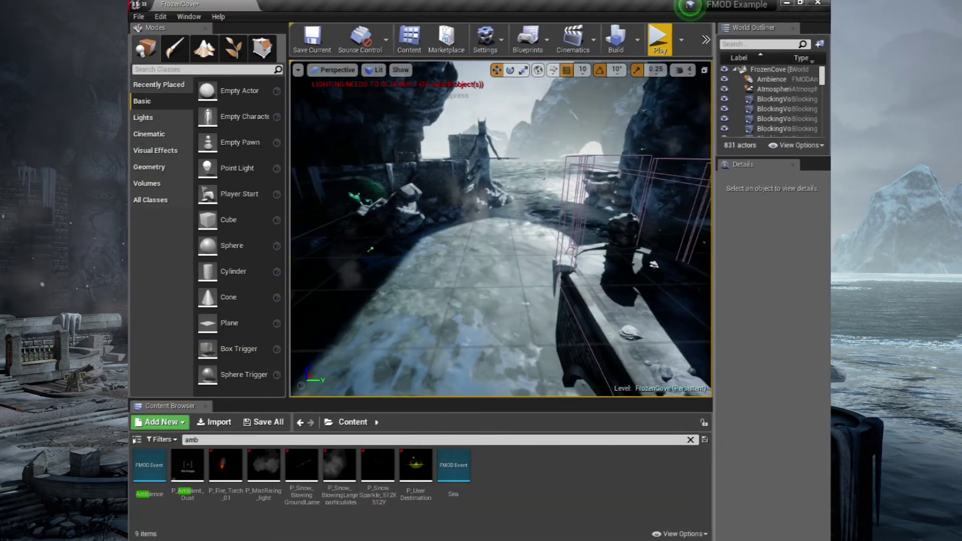
{"action": "left_click_drag", "start_coordinate": [456, 487], "coordinate": [550, 271]}
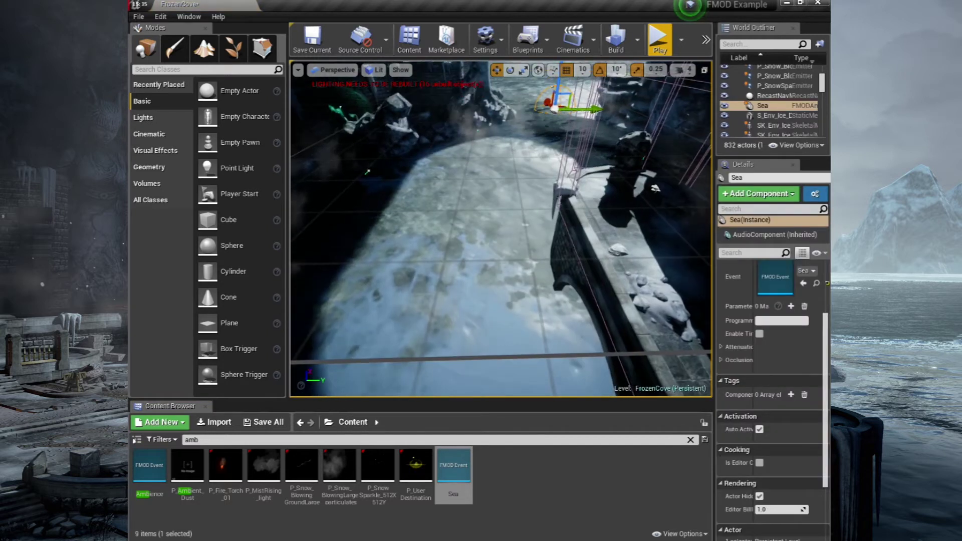
{"action": "key", "text": "s"}
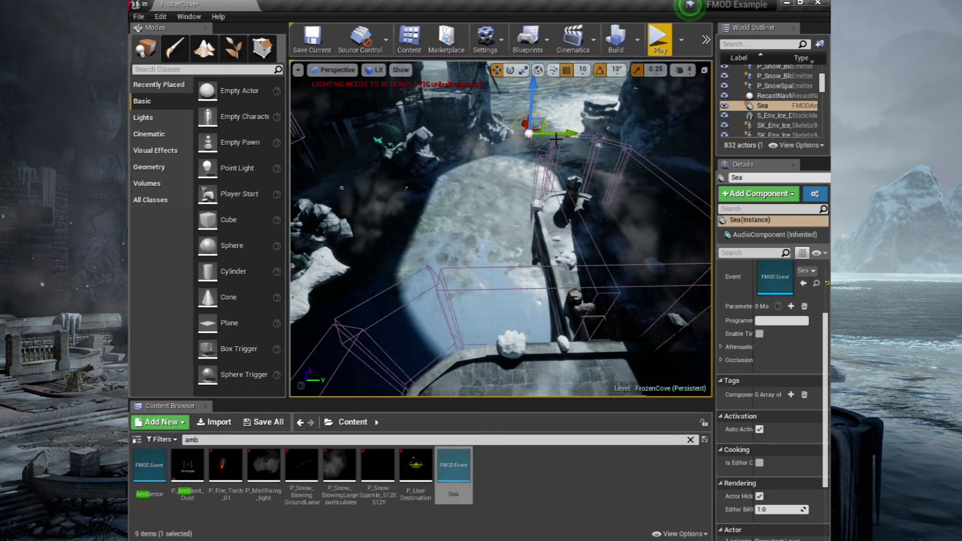
Play the level and walk the character to the water's edge to hear the Sea event.
{"action": "left_click", "coordinate": [652, 36]}
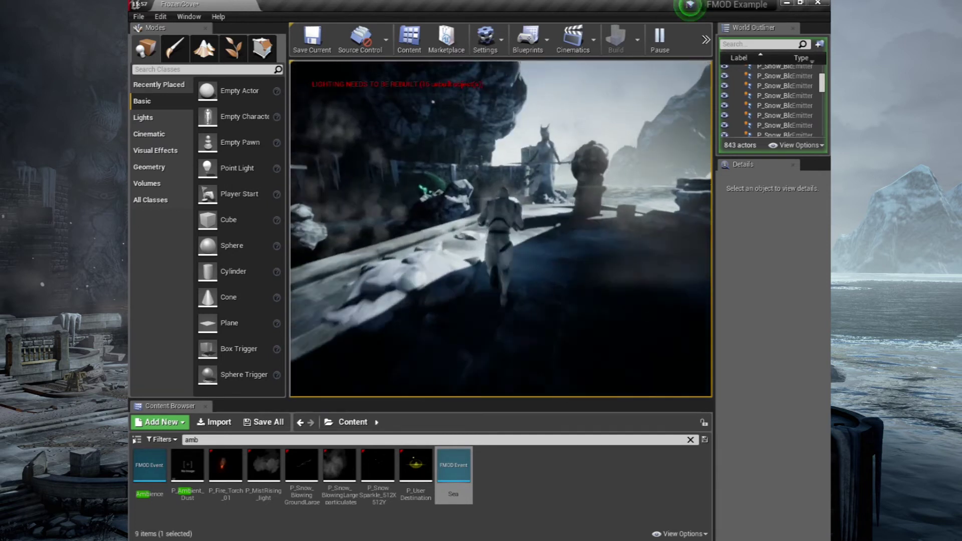
{"action": "key", "text": "w"}
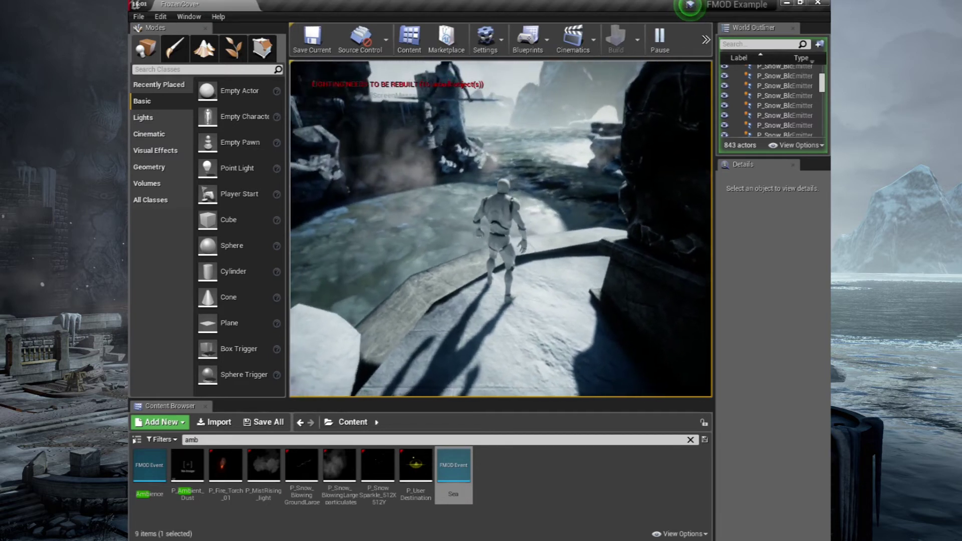
Run the character away from the water through the ruins and back to listen to the Sea event over distance.
{"action": "key", "text": "w"}
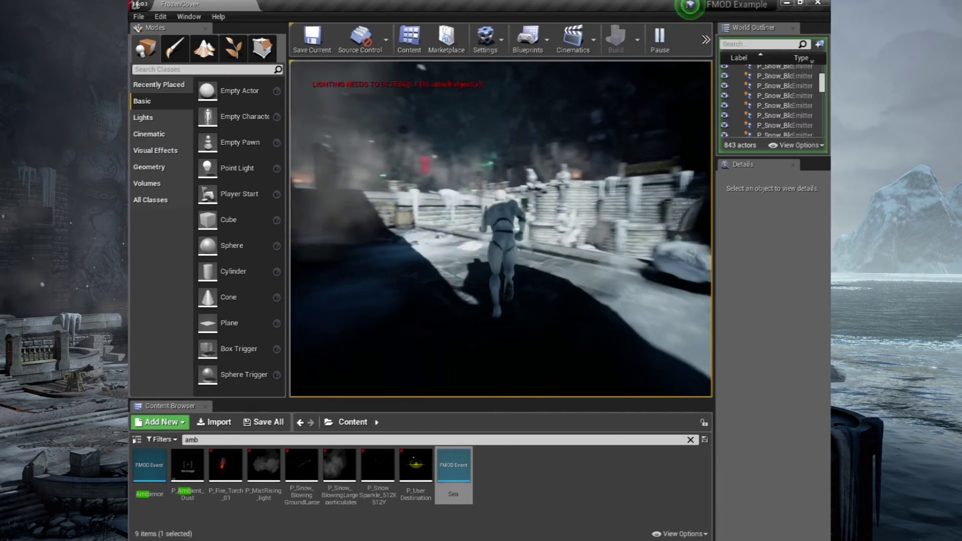
{"action": "key", "text": "w"}
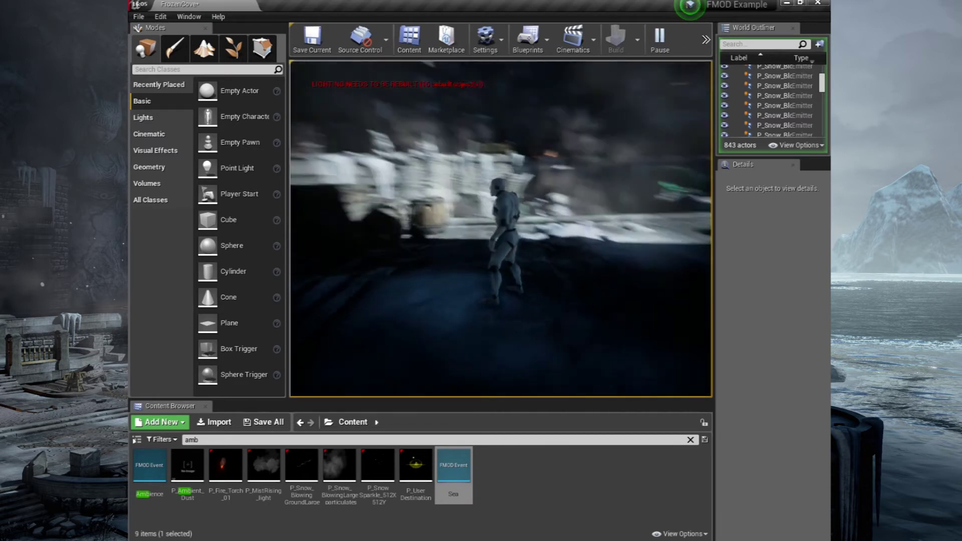
{"action": "key", "text": "w"}
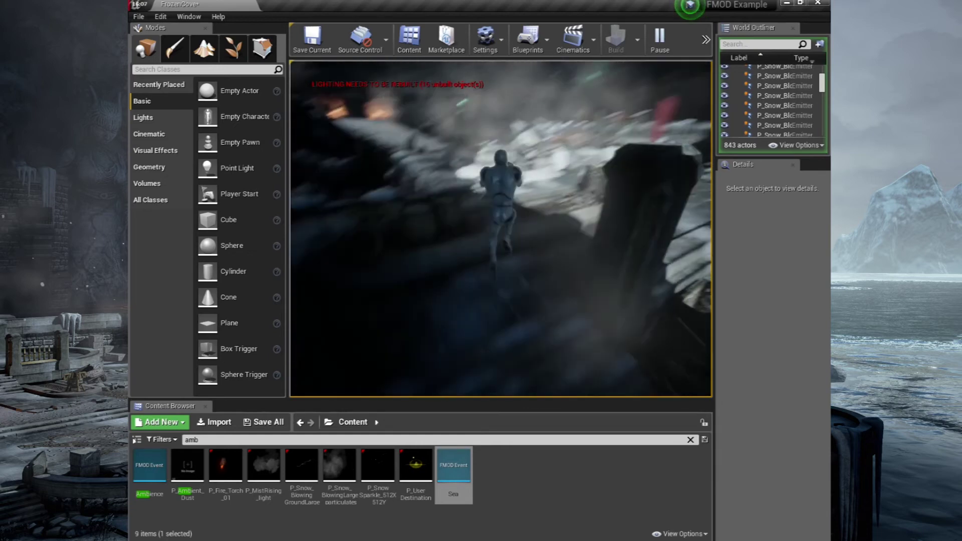
{"action": "key", "text": "w"}
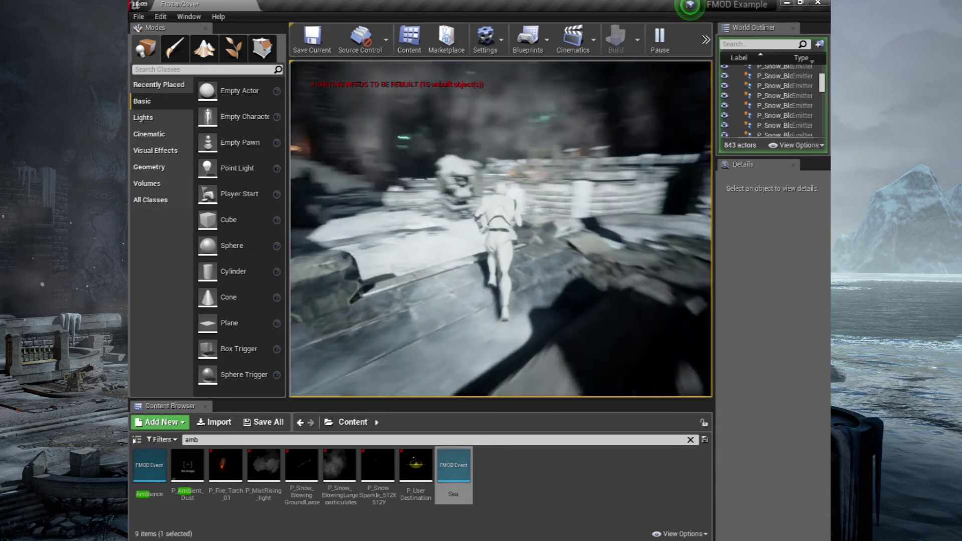
{"action": "key", "text": "w"}
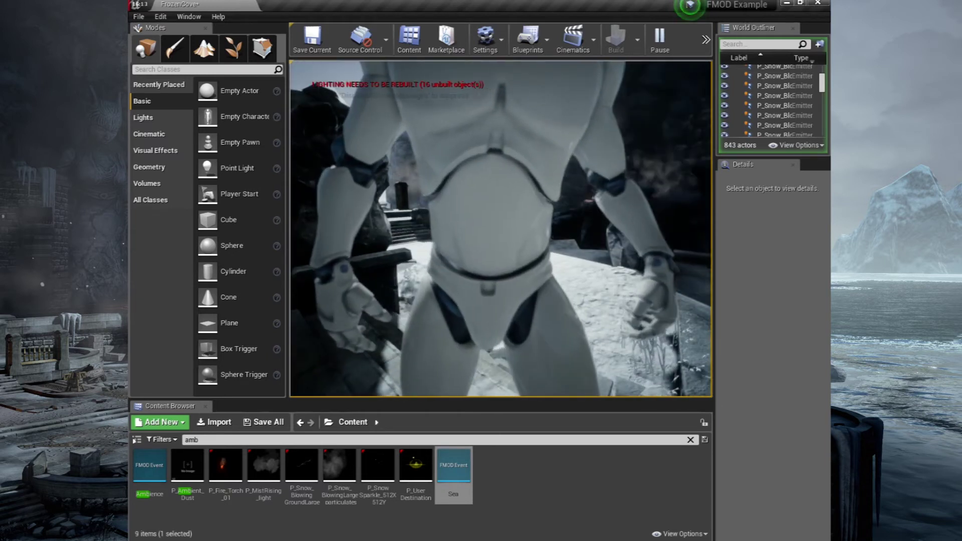
Switch to FMOD Studio and create a new 3D event named Fire.
{"action": "key", "text": "alt+Tab"}
{"action": "left_click", "coordinate": [197, 165]}
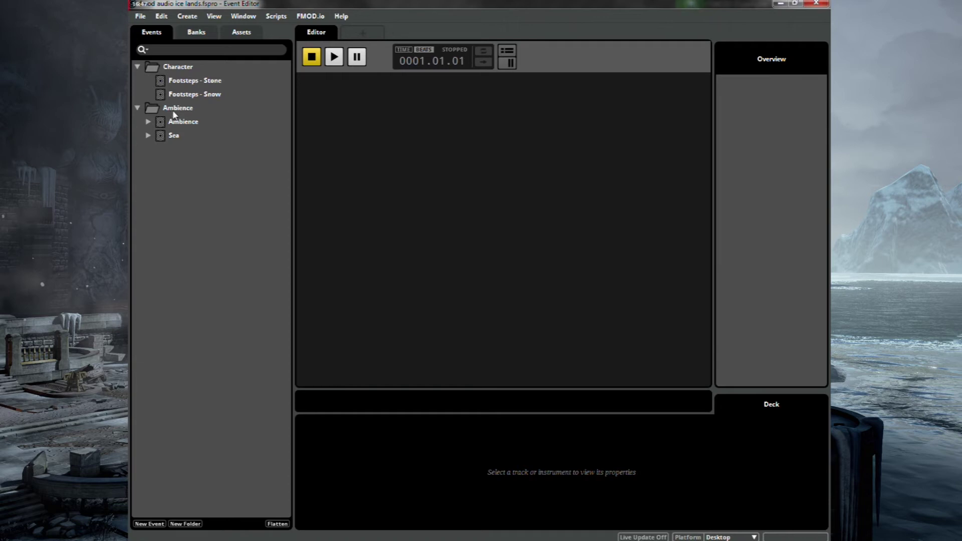
{"action": "right_click", "coordinate": [174, 188]}
{"action": "mouse_move", "coordinate": [203, 195]}
{"action": "left_click", "coordinate": [266, 203]}
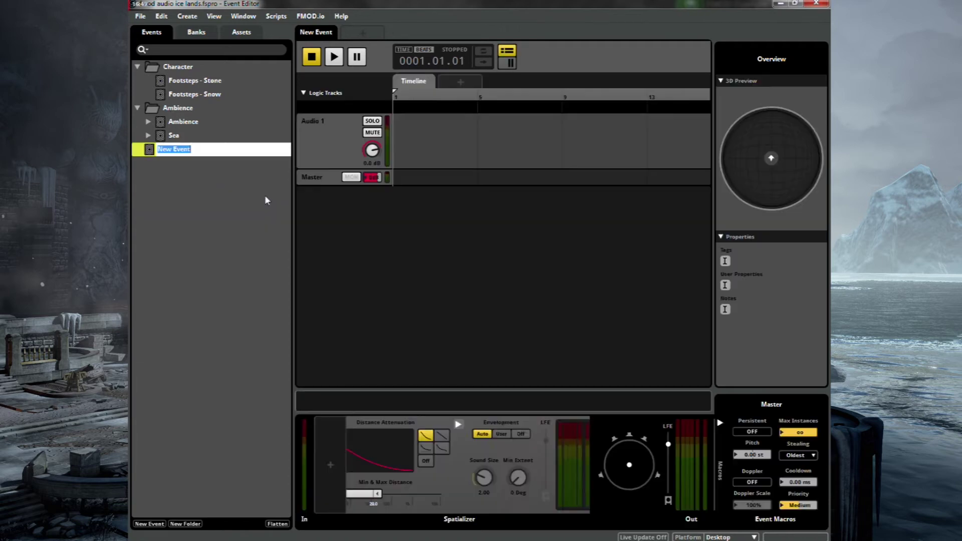
{"action": "left_click", "coordinate": [184, 181]}
{"action": "left_click", "coordinate": [179, 149]}
{"action": "left_click", "coordinate": [186, 150]}
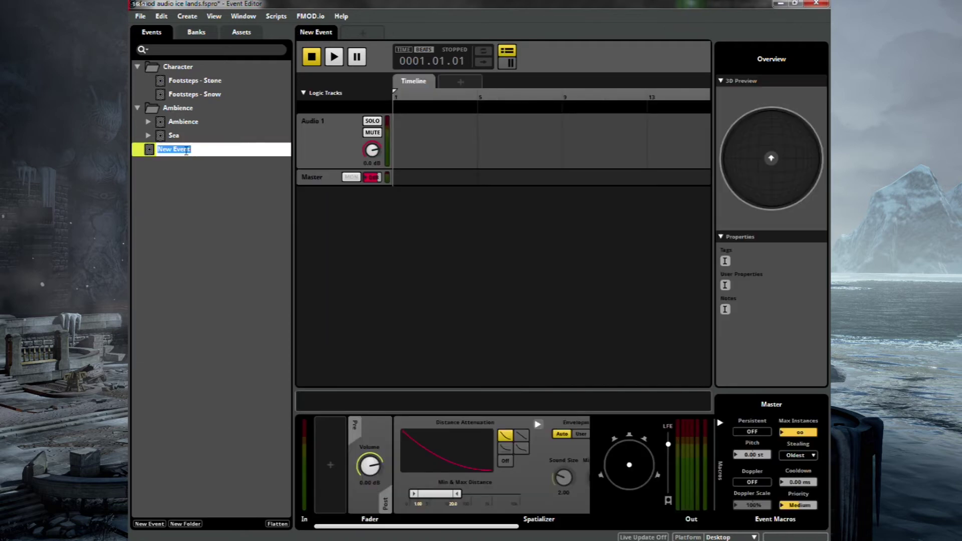
{"action": "type", "text": "Fire"}
{"action": "left_click", "coordinate": [244, 193]}
Assign the Fire event to a bank and move it into the Ambience folder.
{"action": "right_click", "coordinate": [194, 152]}
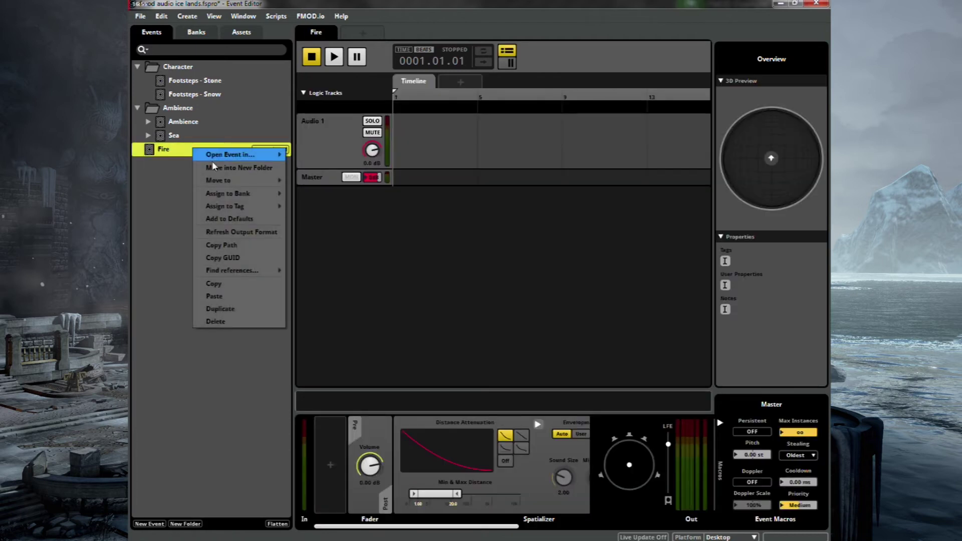
{"action": "left_click", "coordinate": [313, 194]}
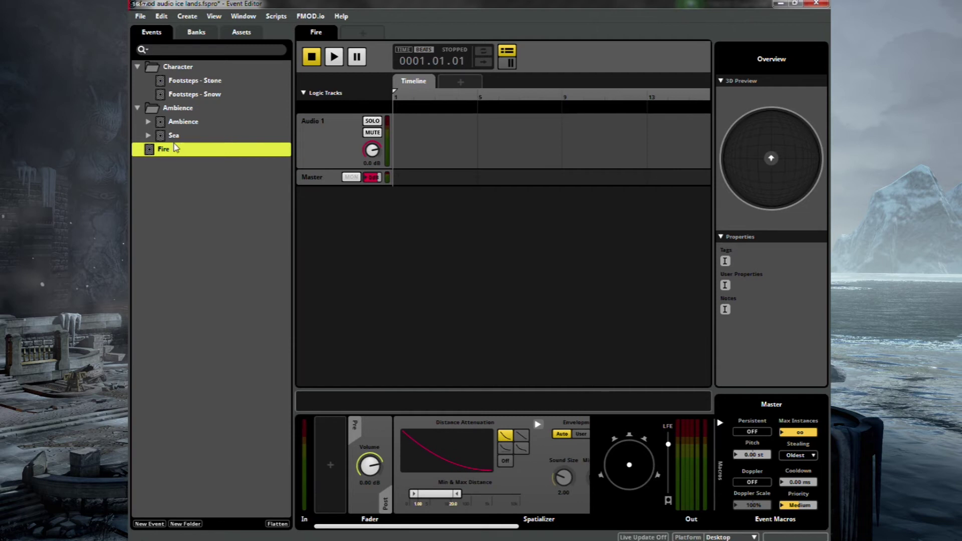
{"action": "left_click_drag", "start_coordinate": [175, 149], "coordinate": [174, 115]}
Place the Fire.cpr recording from the audio bin's Objects folder on the Fire event's Audio 1 track.
{"action": "key", "text": "ctrl+6"}
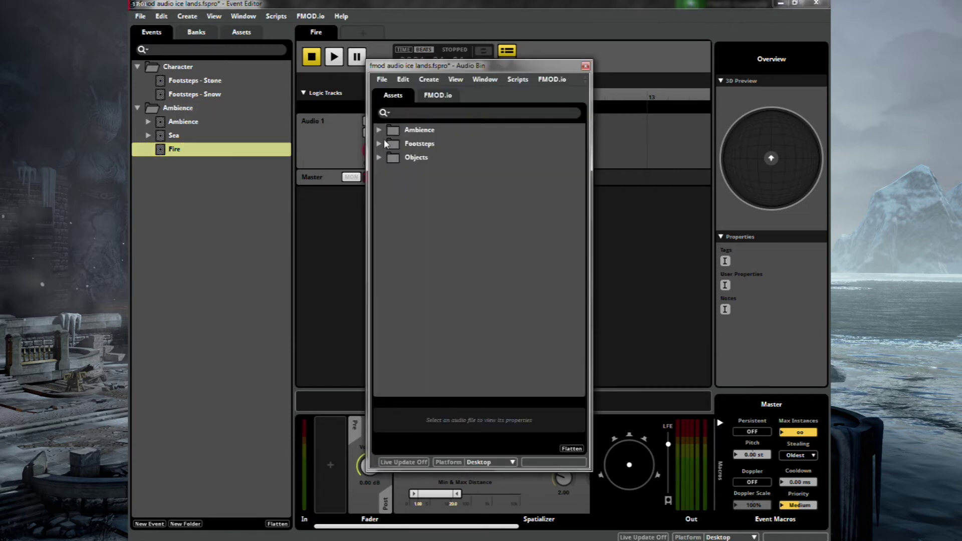
{"action": "left_click", "coordinate": [379, 158]}
{"action": "left_click_drag", "start_coordinate": [466, 65], "coordinate": [766, 48]}
{"action": "left_click_drag", "start_coordinate": [524, 132], "coordinate": [435, 140]}
{"action": "left_click_drag", "start_coordinate": [769, 49], "coordinate": [509, 95]}
{"action": "left_click", "coordinate": [624, 95]}
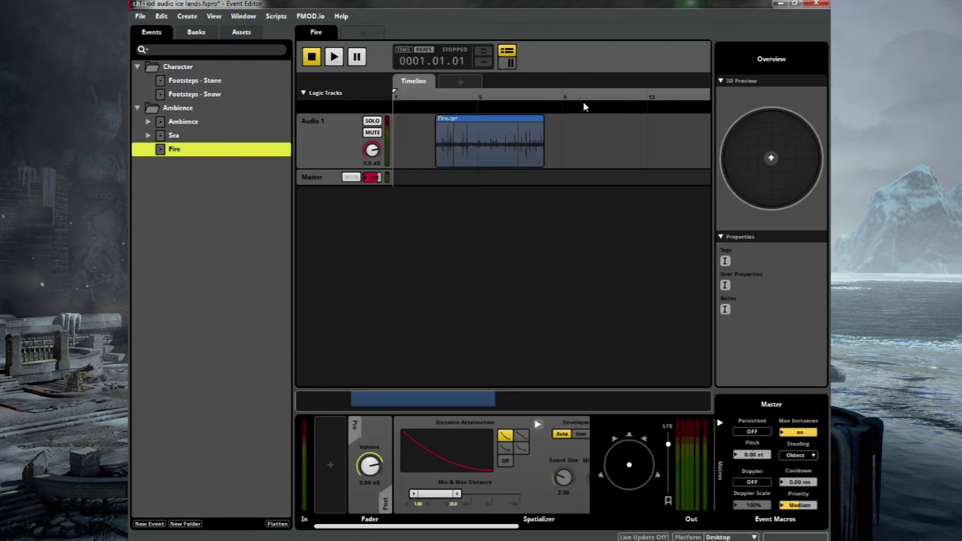
Move the Fire.cpr clip to the timeline start, add a loop region over its length, and audition the loop.
{"action": "left_click_drag", "start_coordinate": [503, 143], "coordinate": [450, 144]}
{"action": "right_click", "coordinate": [450, 143]}
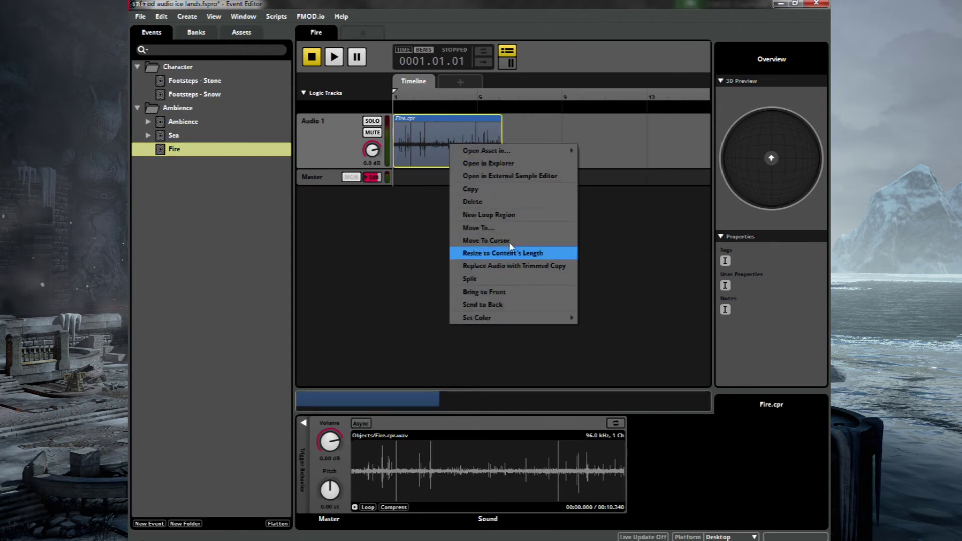
{"action": "left_click", "coordinate": [503, 214]}
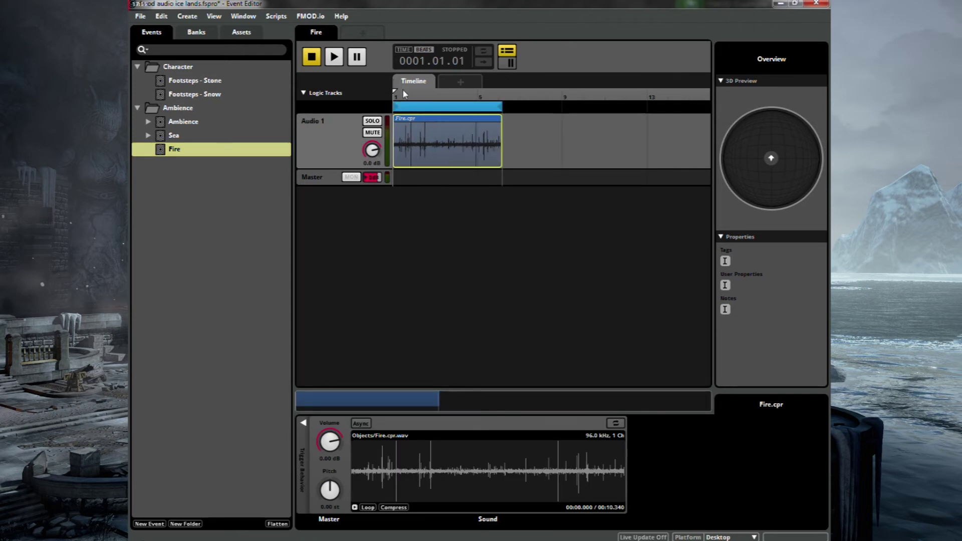
{"action": "key", "text": "space"}
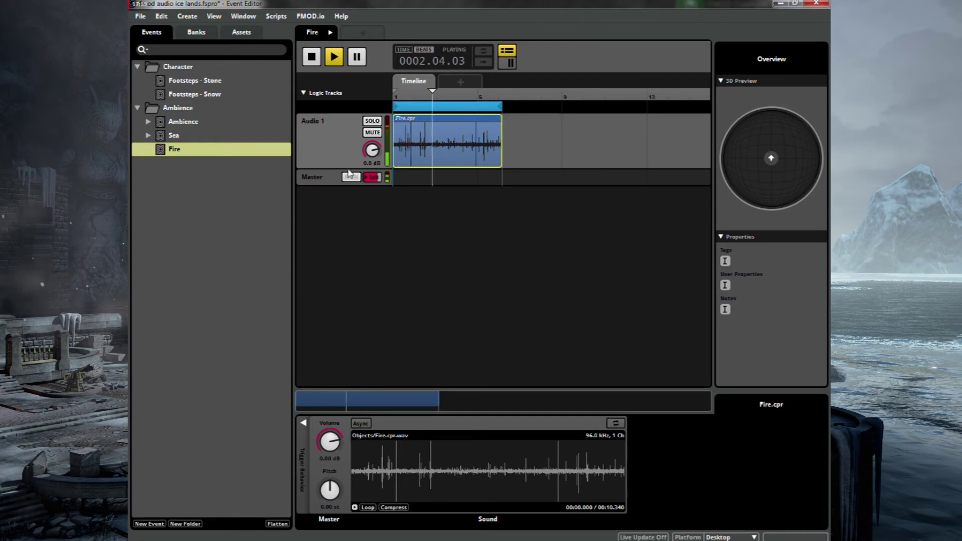
{"action": "key", "text": "space"}
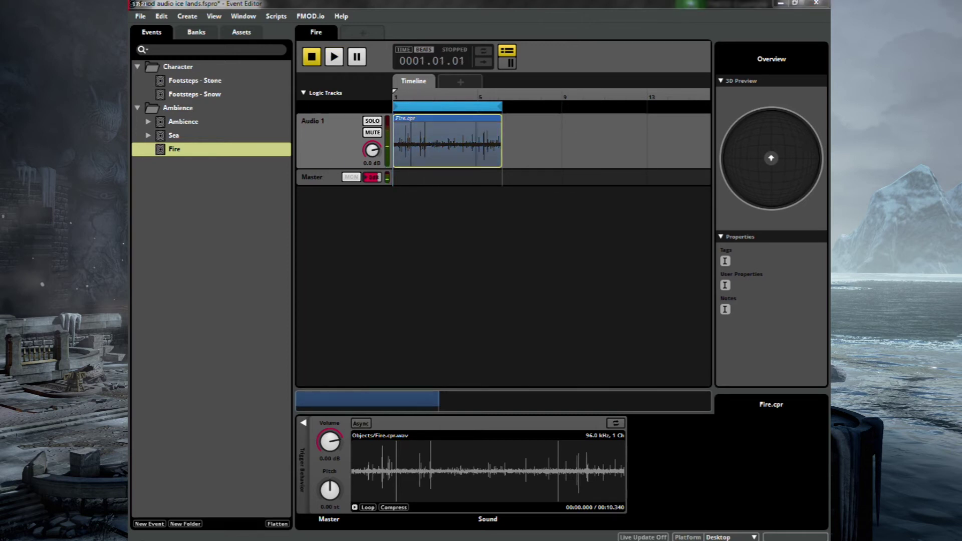
Set the Fire event's spatializer distances on the master track to a minimum of 3.00 and a maximum of about 7.
{"action": "left_click", "coordinate": [314, 179]}
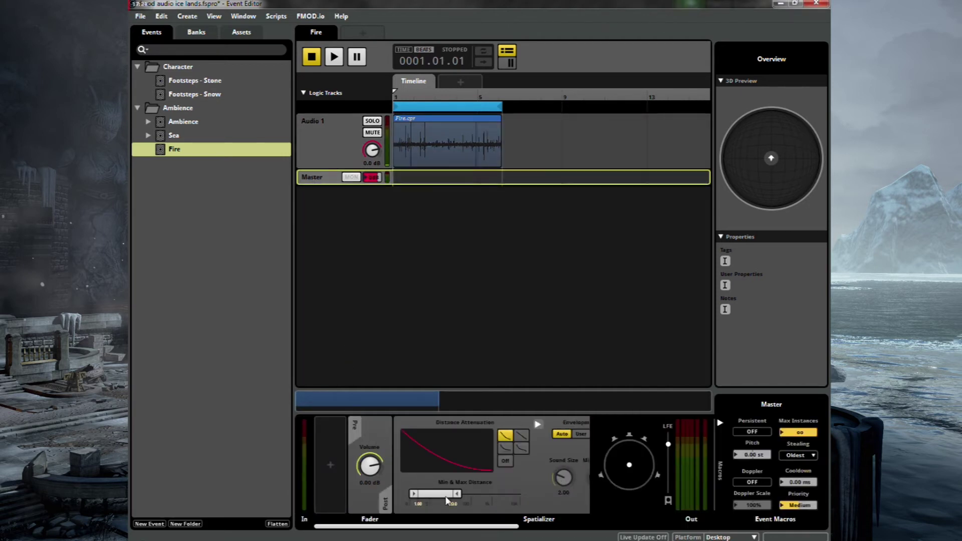
{"action": "left_click_drag", "start_coordinate": [416, 494], "coordinate": [442, 506]}
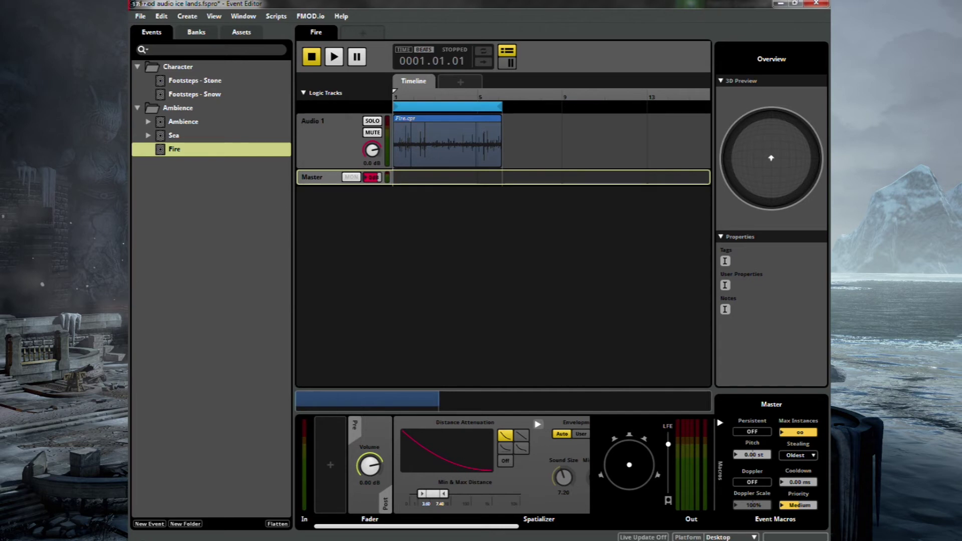
{"action": "left_click", "coordinate": [442, 505]}
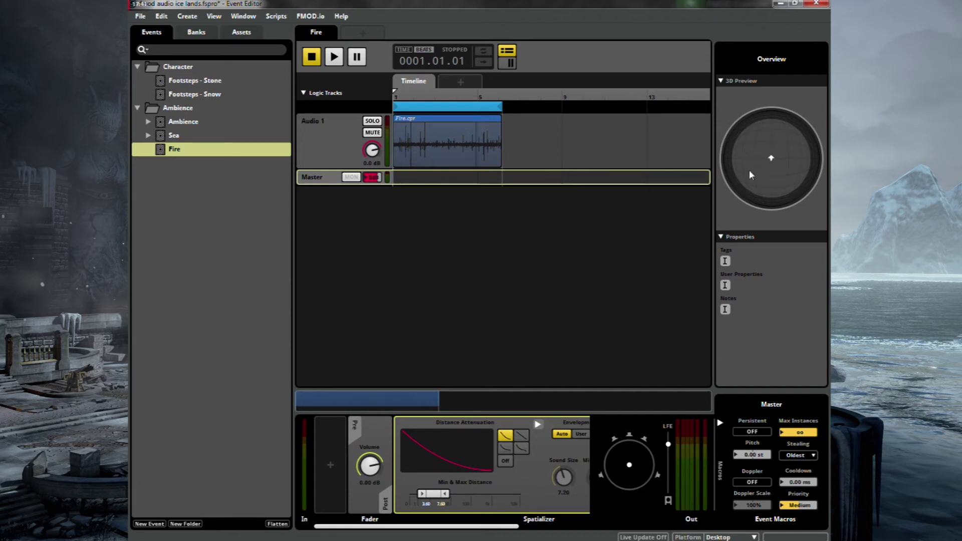
{"action": "mouse_move", "coordinate": [447, 495]}
{"action": "left_mouse_down"}
{"action": "mouse_move", "coordinate": [467, 495]}
{"action": "mouse_move", "coordinate": [448, 495]}
{"action": "left_mouse_up"}
{"action": "left_click", "coordinate": [438, 341]}
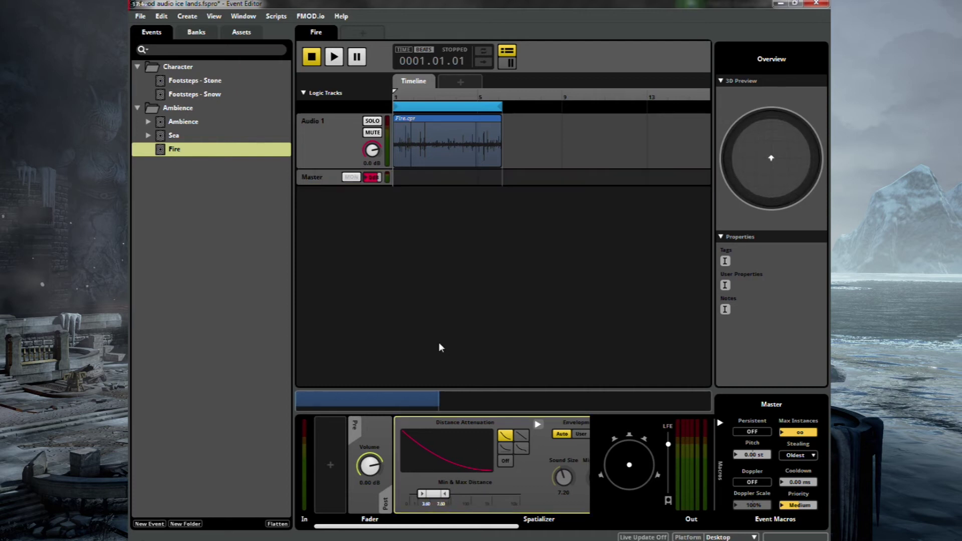
Save the FMOD project with the Fire event and build the banks.
{"action": "left_click", "coordinate": [140, 16]}
{"action": "left_click", "coordinate": [148, 75]}
{"action": "left_click", "coordinate": [141, 16]}
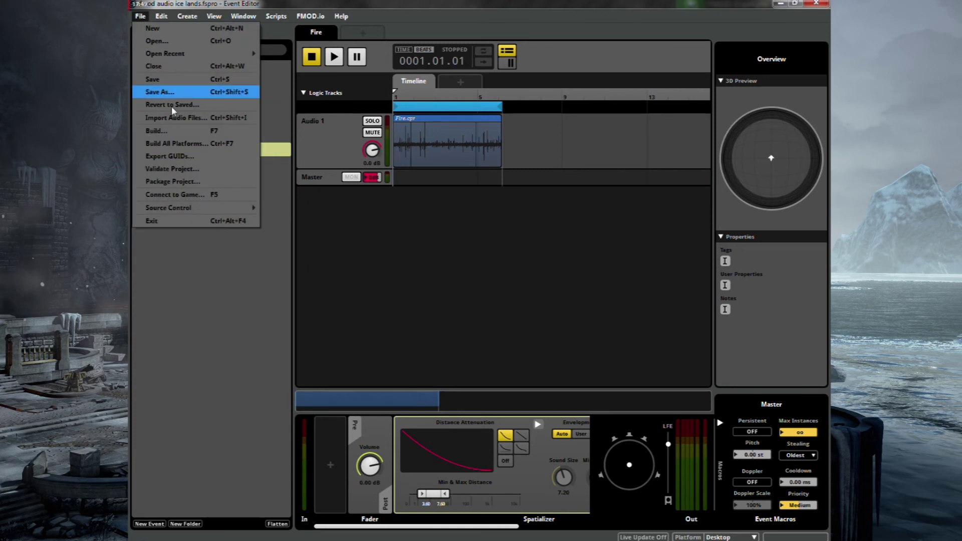
{"action": "left_click", "coordinate": [172, 134]}
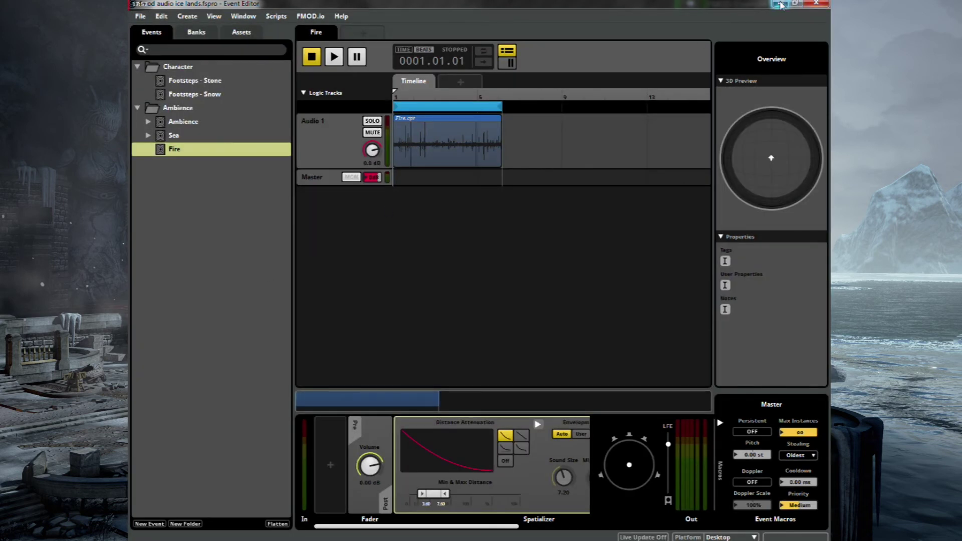
Switch to the Unreal editor and place the Fire FMOD event at the burning brazier on the rounded stone platform.
{"action": "left_click", "coordinate": [780, 5]}
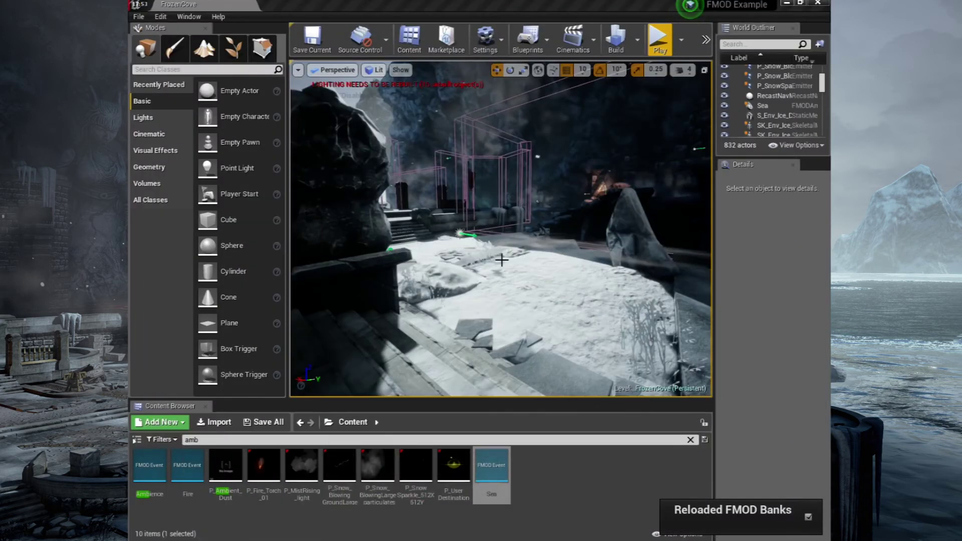
{"action": "key", "text": "w"}
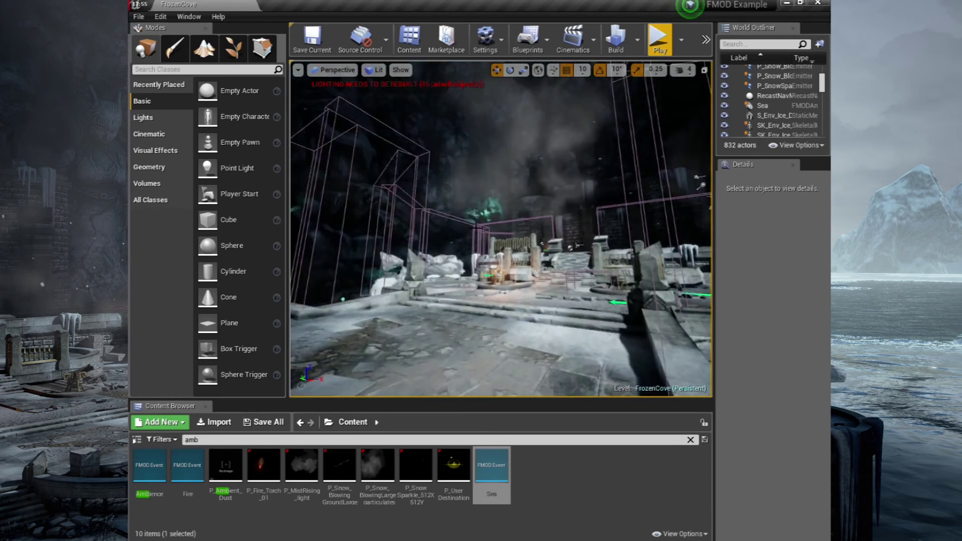
{"action": "key", "text": "w"}
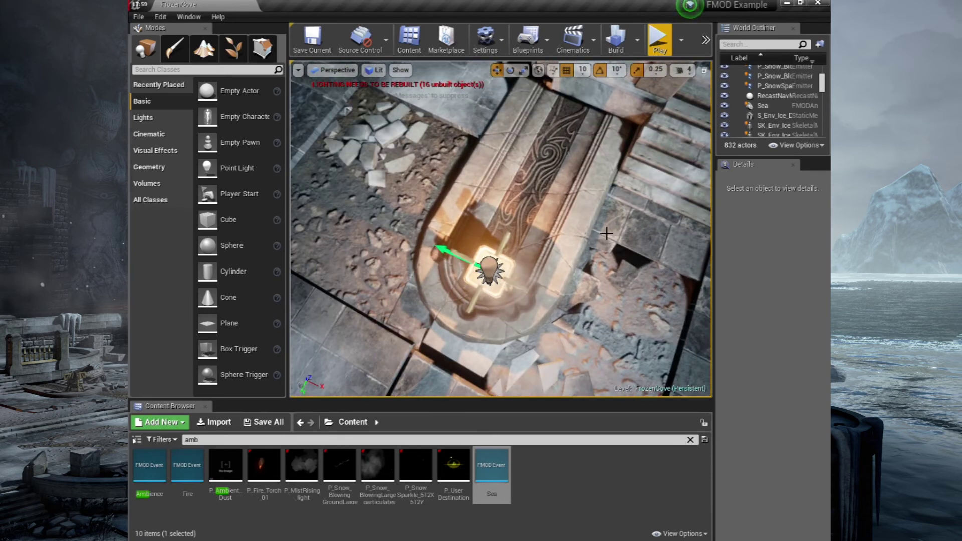
{"action": "left_click_drag", "start_coordinate": [187, 469], "coordinate": [492, 156]}
{"action": "key", "text": "f"}
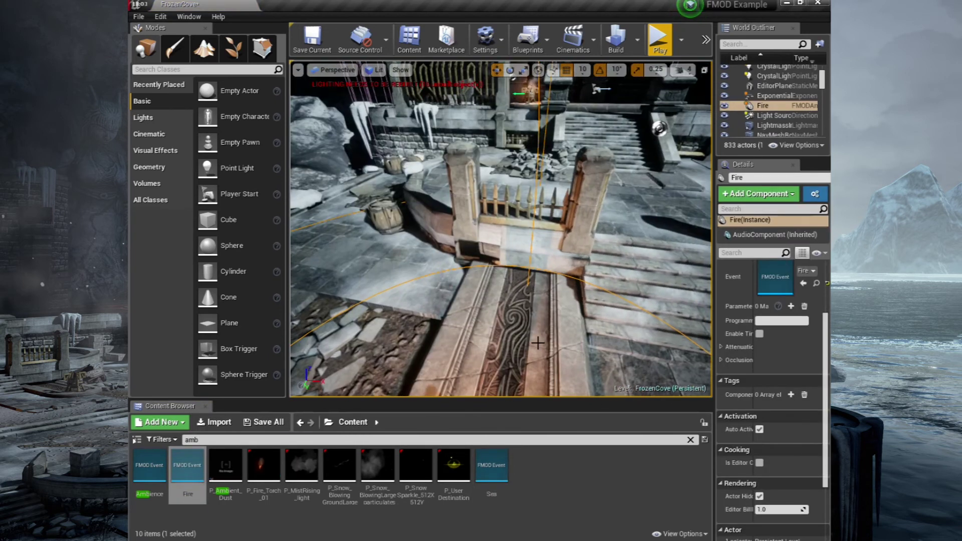
Place two more Fire FMOD events at other fires in the level, including the octagonal fire pit.
{"action": "left_click_drag", "start_coordinate": [497, 315], "coordinate": [516, 115]}
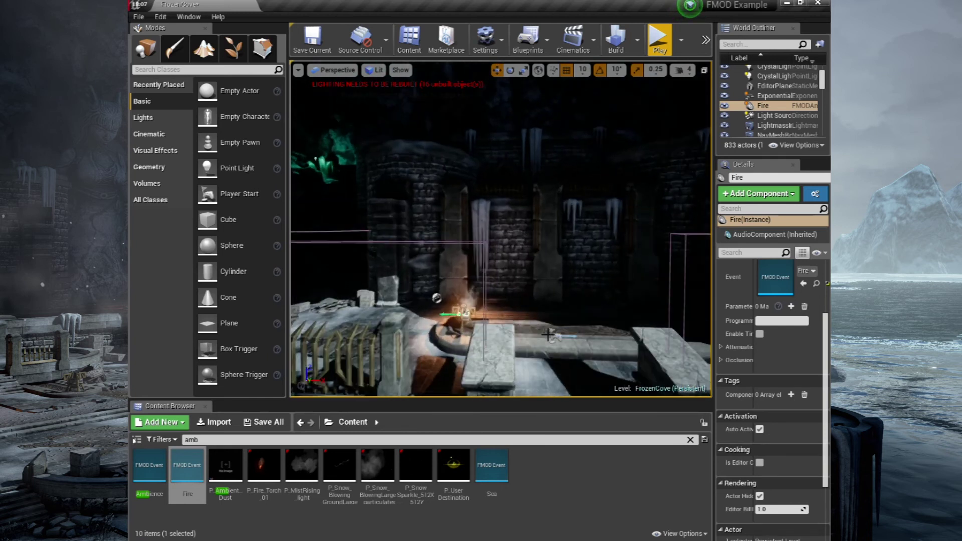
{"action": "left_click", "coordinate": [187, 468]}
{"action": "left_click_drag", "start_coordinate": [187, 474], "coordinate": [786, 278]}
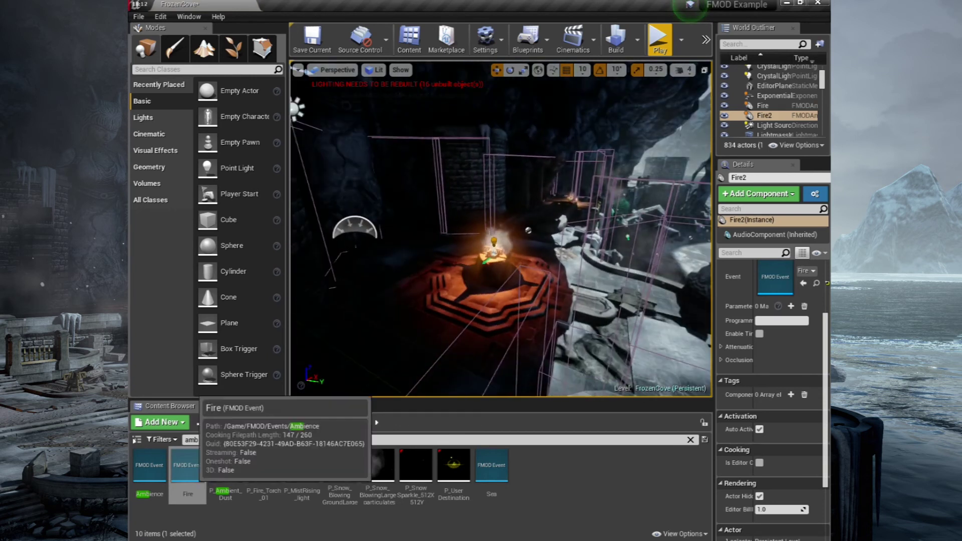
{"action": "left_click_drag", "start_coordinate": [188, 473], "coordinate": [775, 278]}
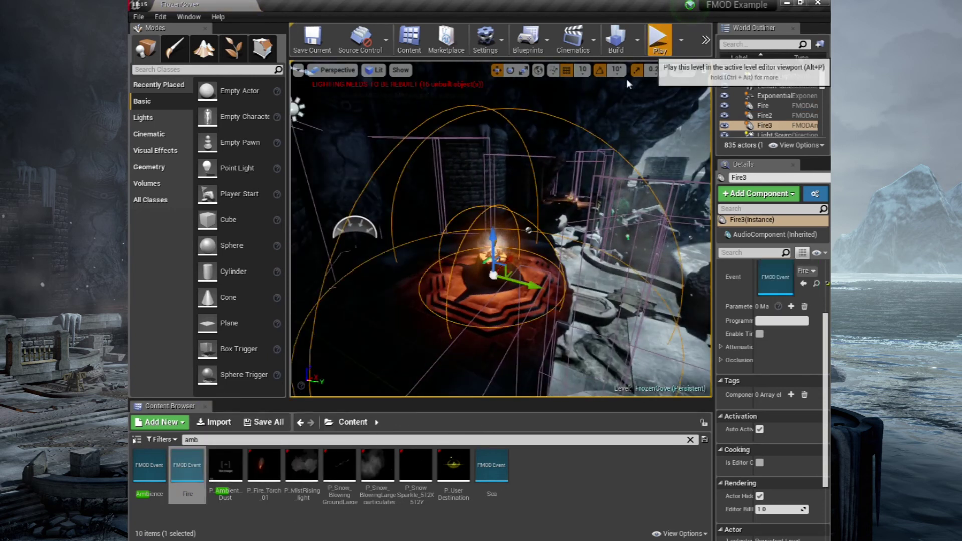
Play the level and run the character past the braziers to hear the Fire events.
{"action": "left_click", "coordinate": [660, 40]}
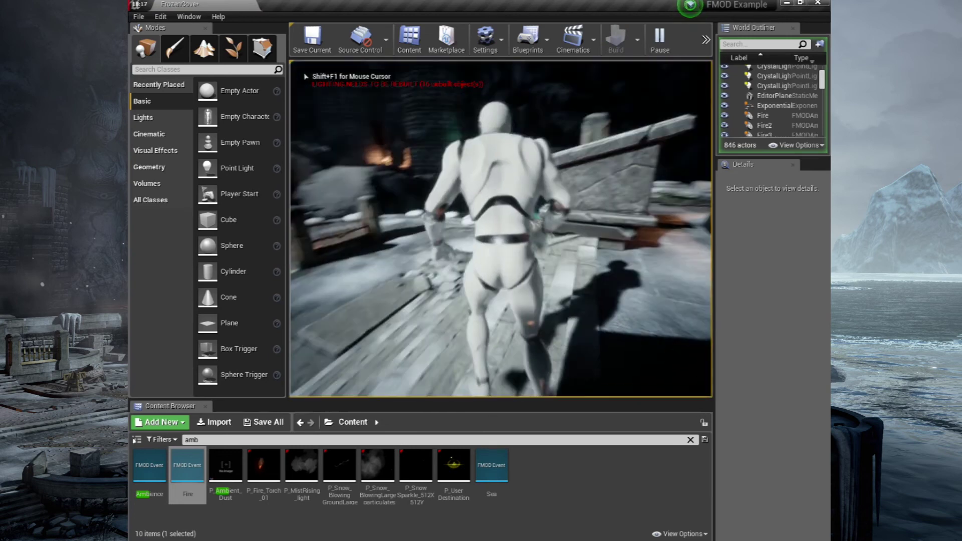
{"action": "key", "text": "w"}
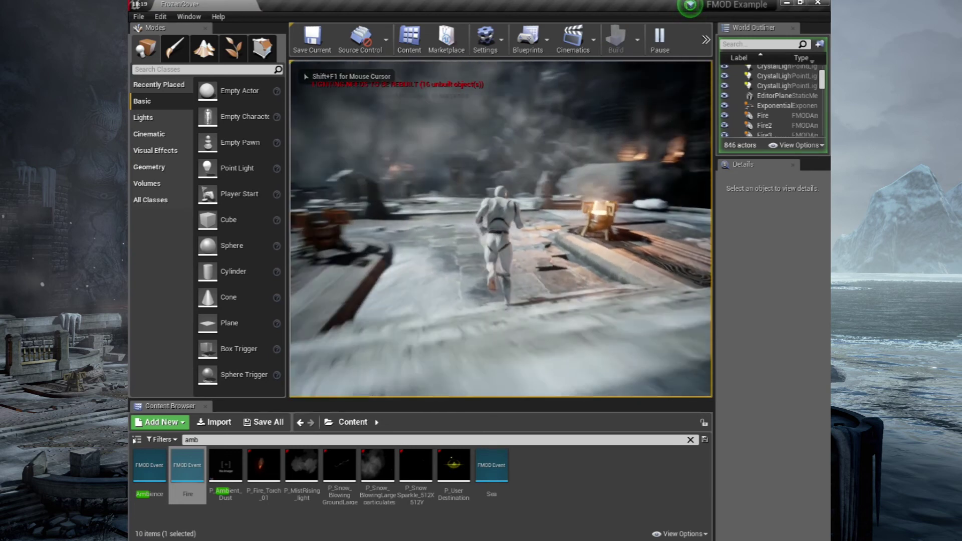
{"action": "key", "text": "w"}
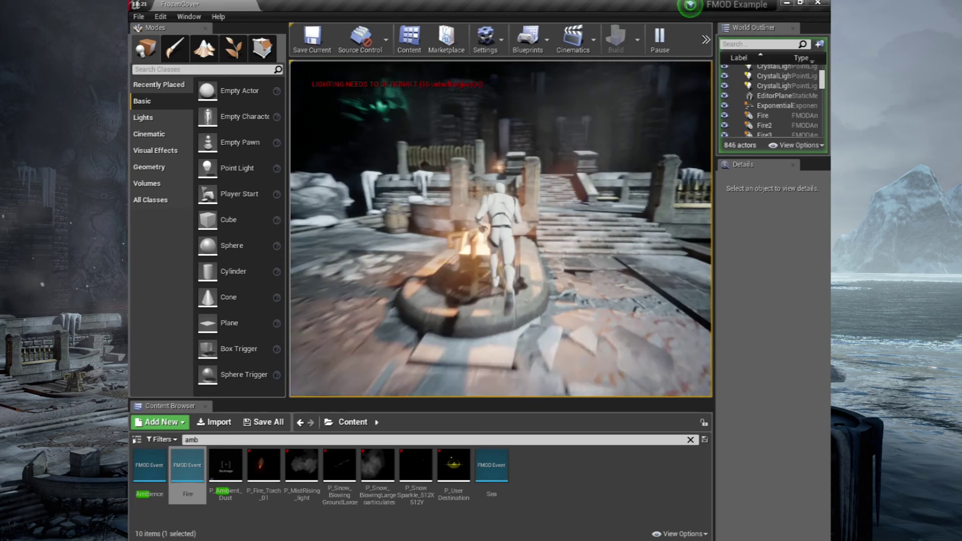
{"action": "key", "text": "w"}
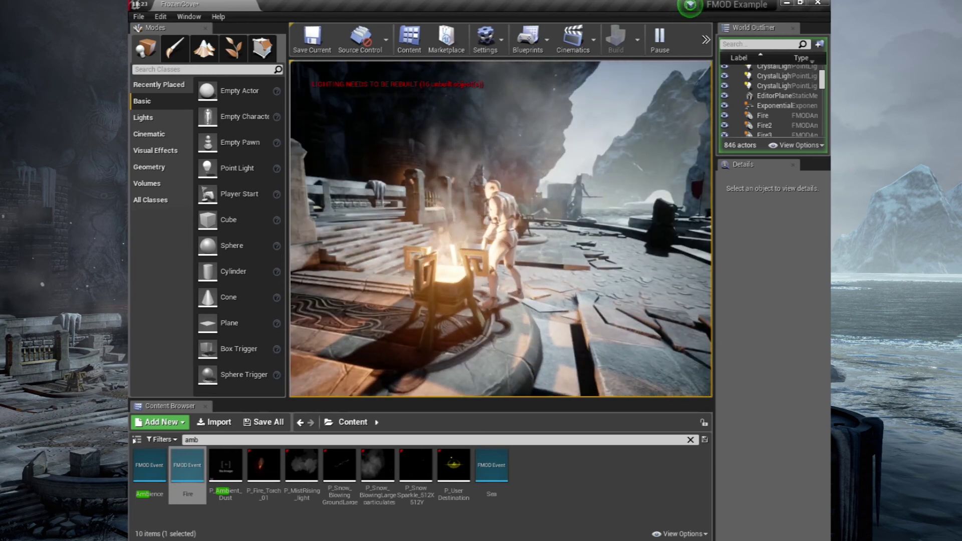
{"action": "key", "text": "w"}
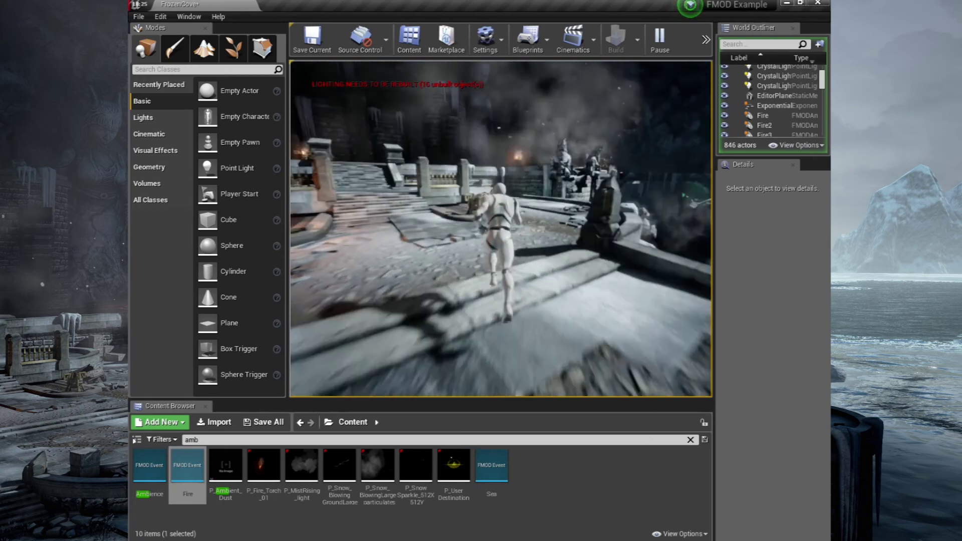
{"action": "key", "text": "w"}
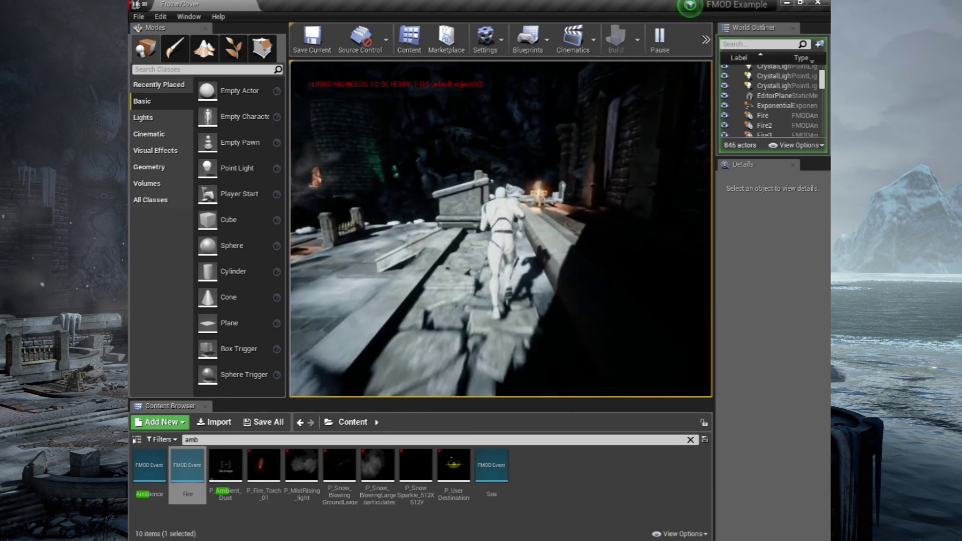
{"action": "key", "text": "w"}
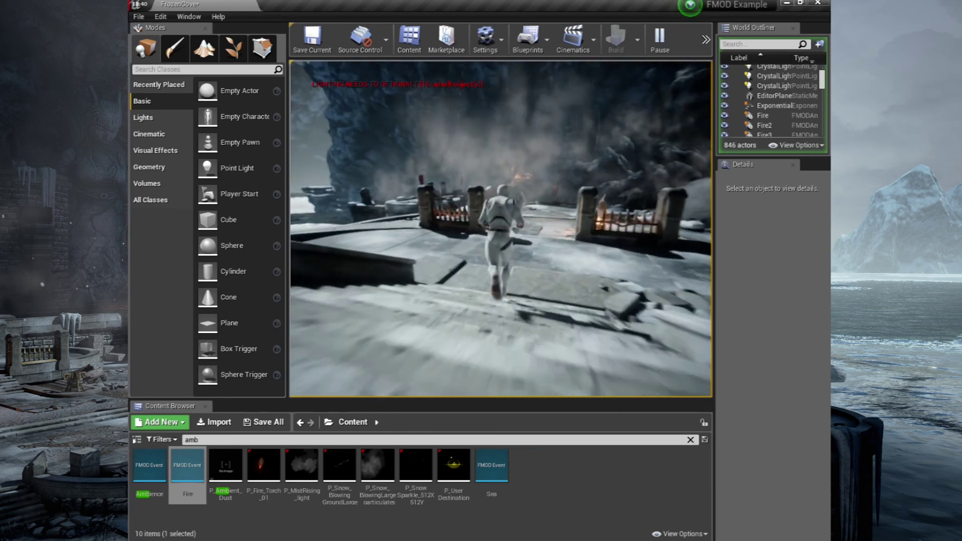